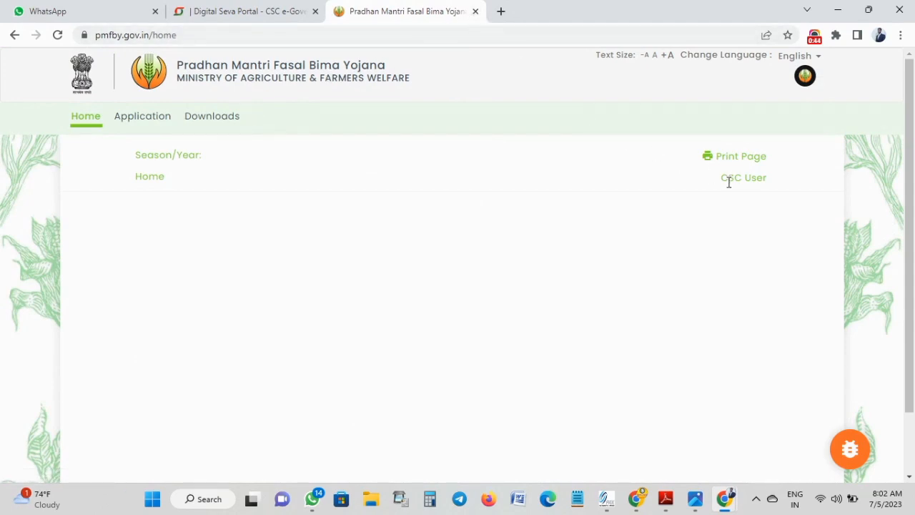
In a fresh tab, search Google for 'pradhan mantri fasal bima yojana' and open pmfby.gov.in.
left_click(500, 11)
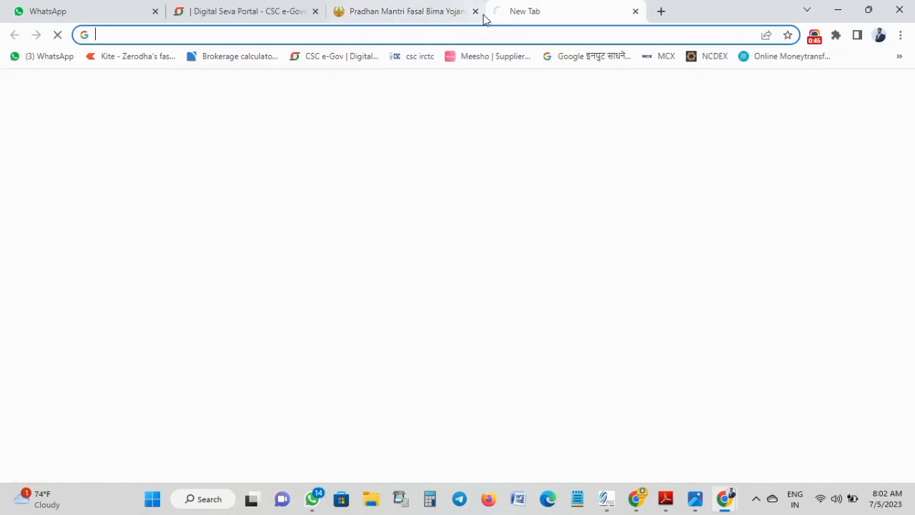
left_click(476, 12)
left_click(426, 34)
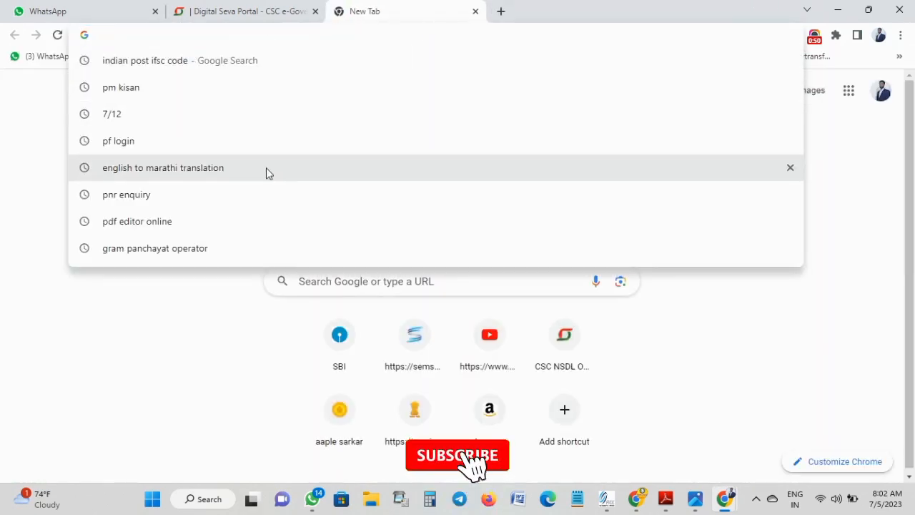
type("pradh")
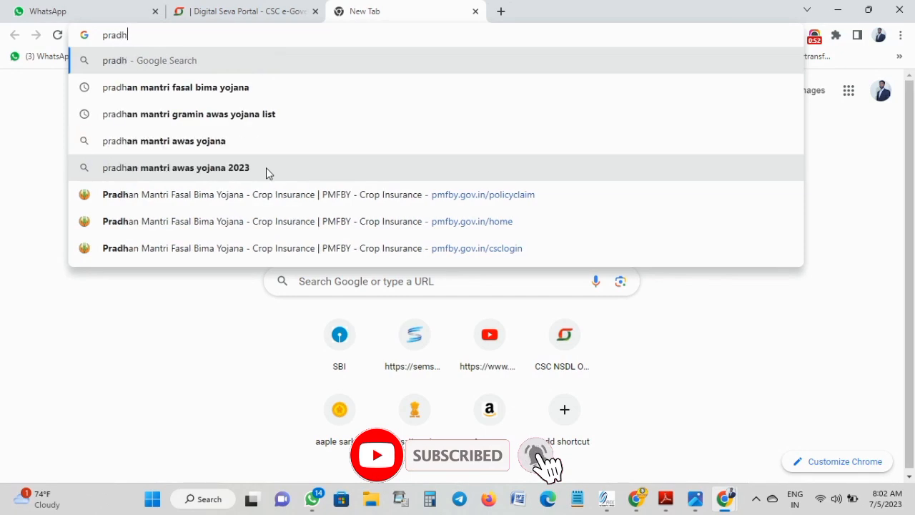
type("an")
left_click(265, 87)
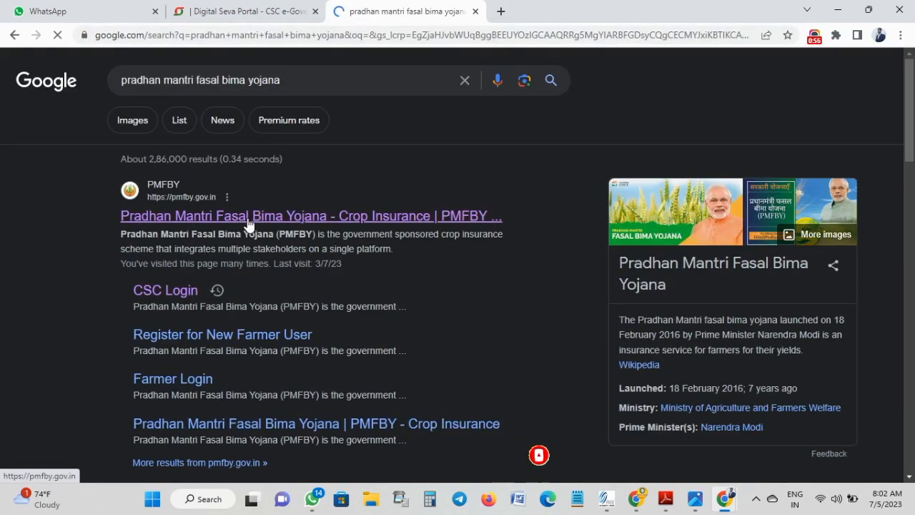
left_click(247, 216)
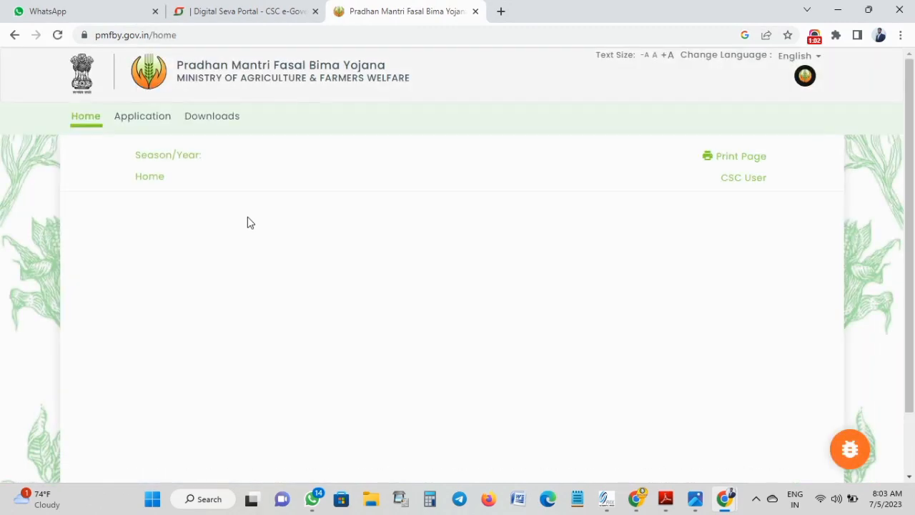
Under Application, filter to MAHARASHTRA and submit the 2023 Kharif PMFBY season.
left_click(132, 116)
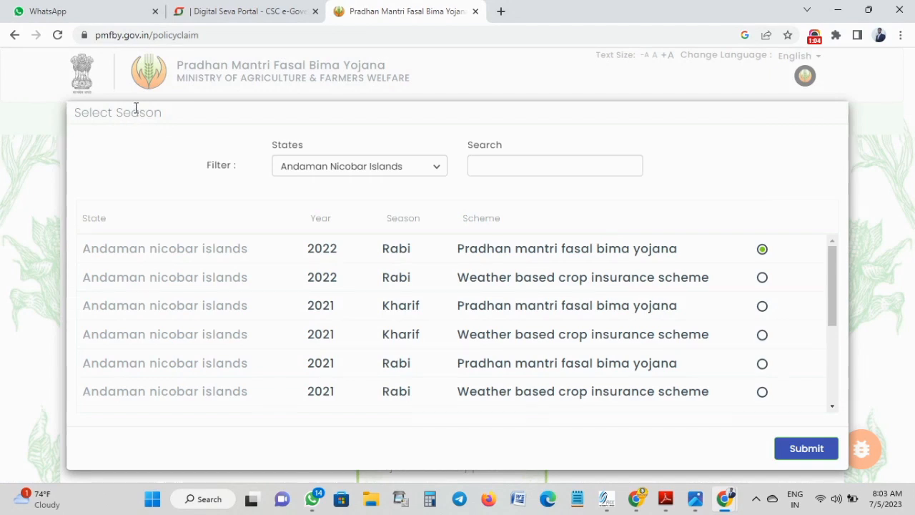
left_click(306, 169)
scroll(304, 254, "down", 3)
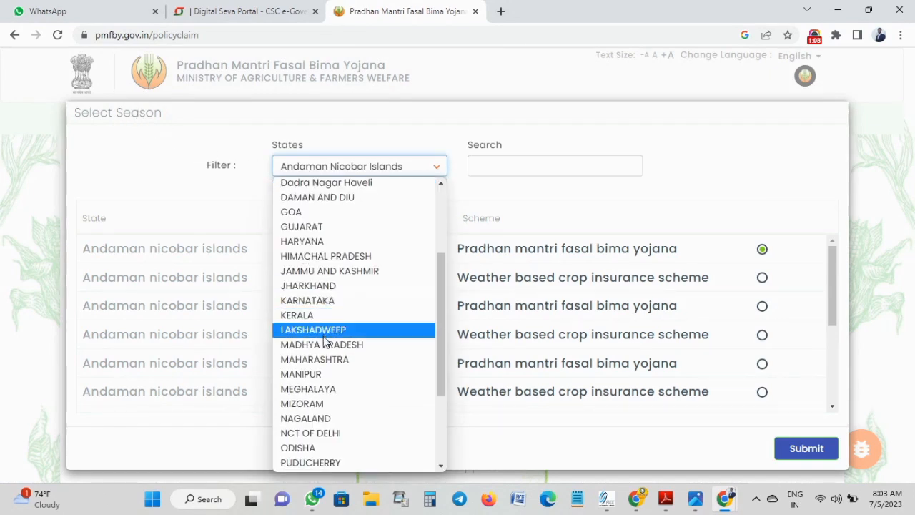
left_click(328, 359)
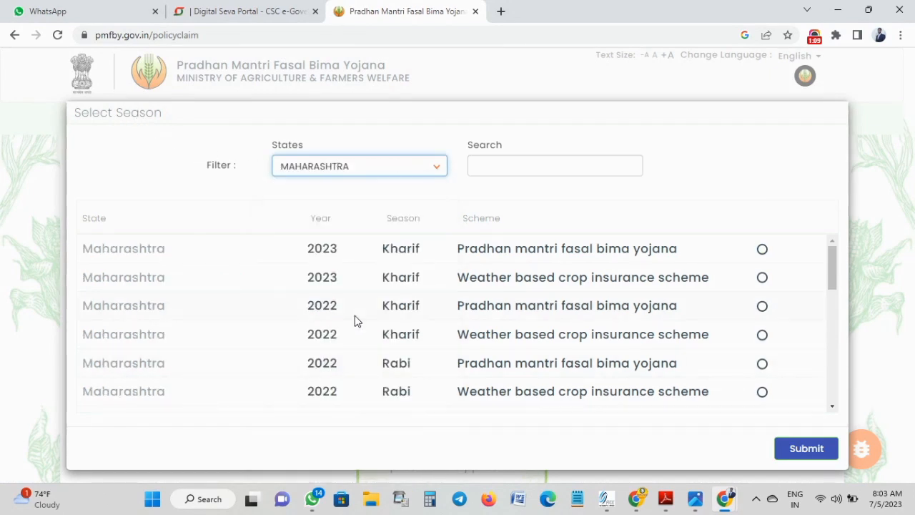
left_click(763, 249)
left_click(807, 450)
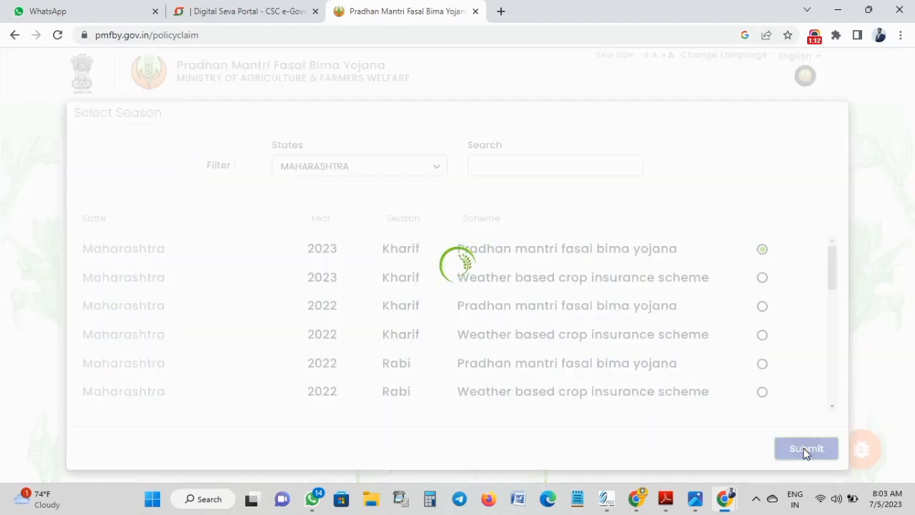
scroll(728, 349, "down", 2)
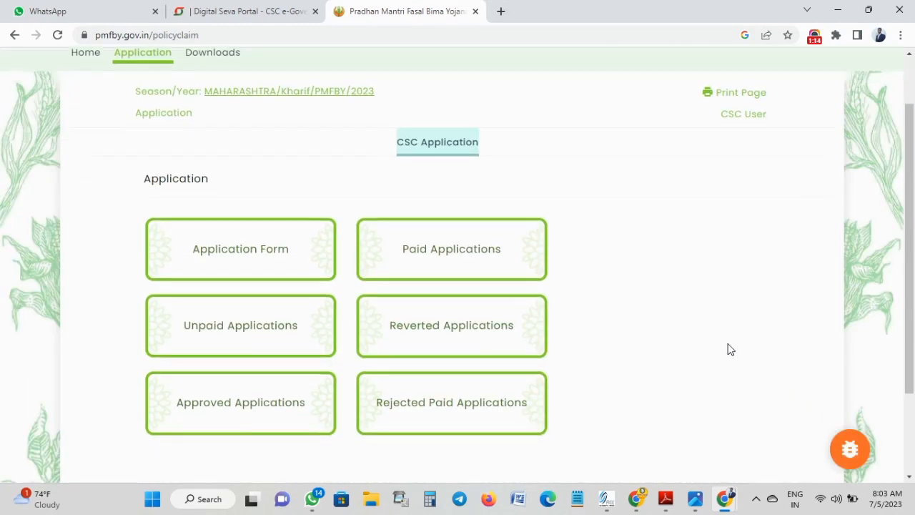
scroll(728, 349, "up", 2)
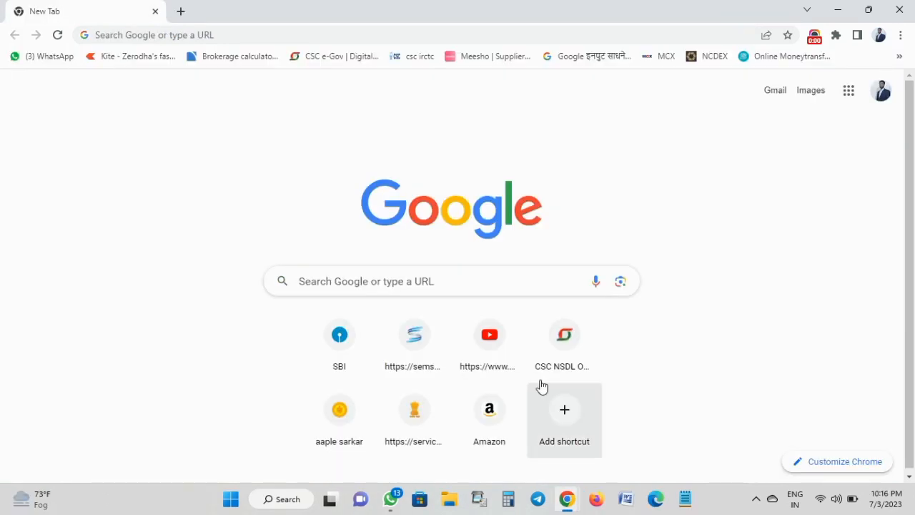
Search Google for 'pikvima 2023'.
left_click(389, 284)
type("pik")
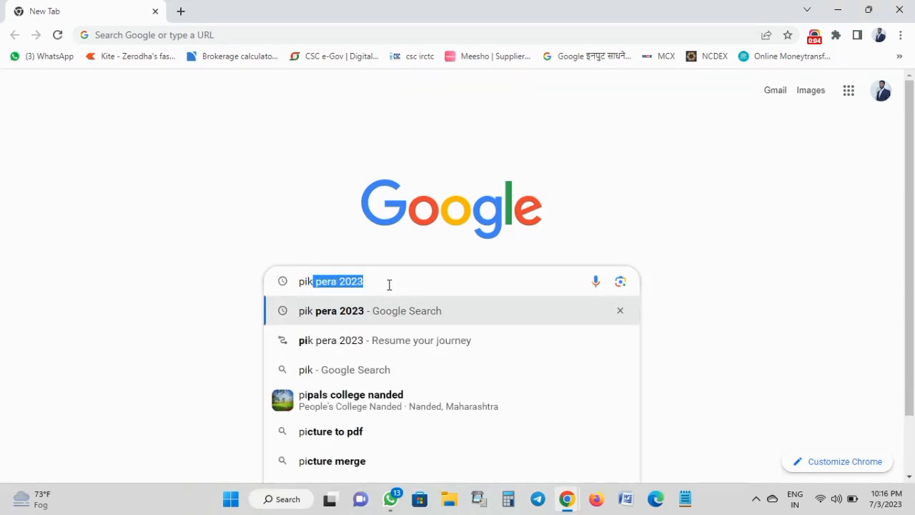
type("c")
key("BackSpace")
type("vi")
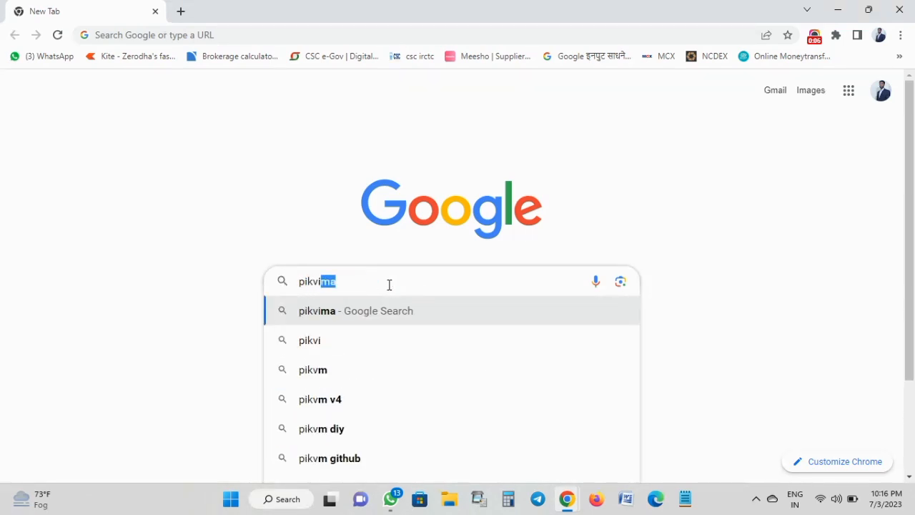
type("ma")
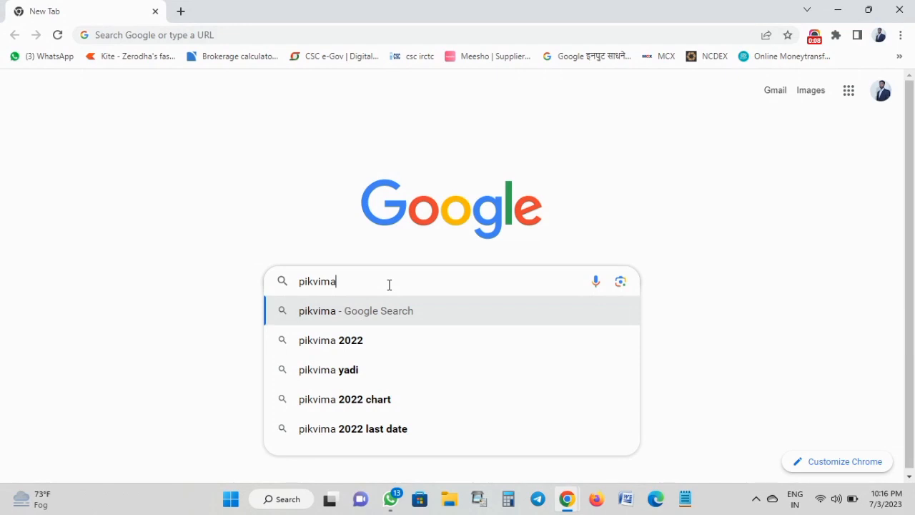
type(" 2023")
key("Return")
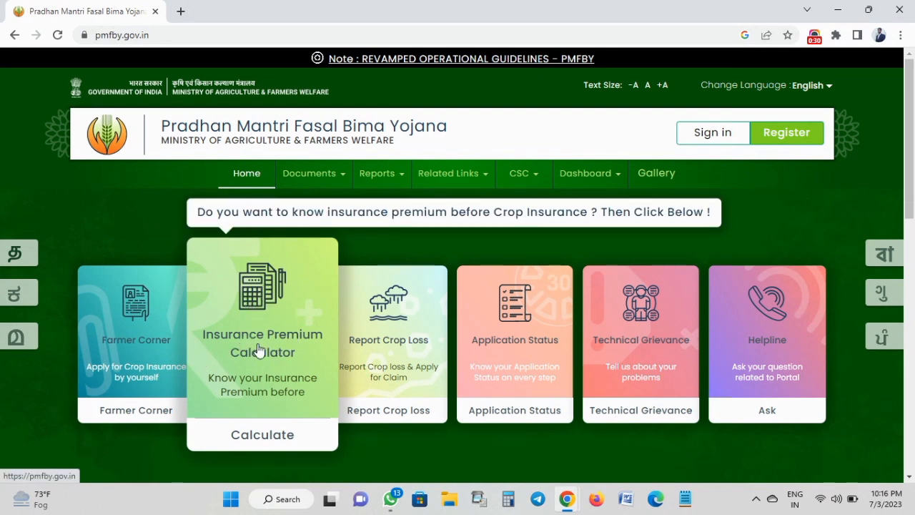
In the Insurance Premium Calculator, set season Kharif, year 2023 and scheme Pradhan Mantri Fasal Bima Yojana.
left_click(264, 436)
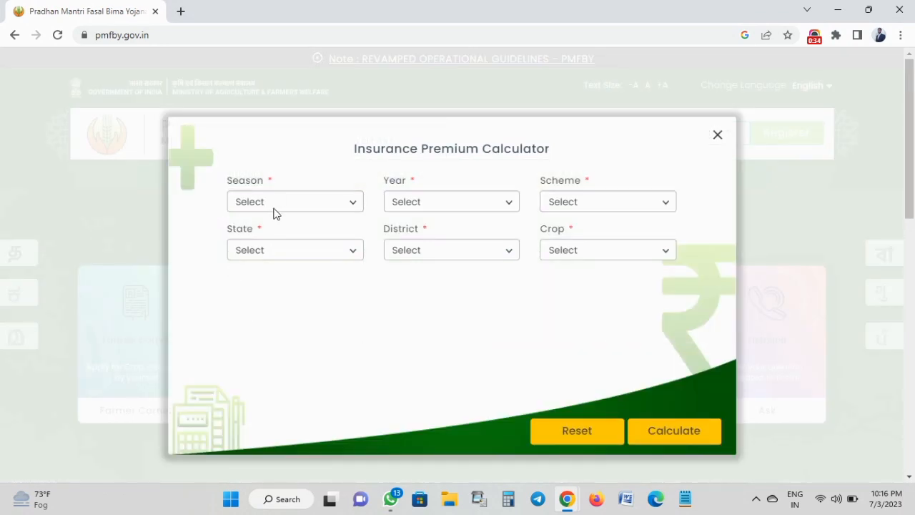
left_click(275, 208)
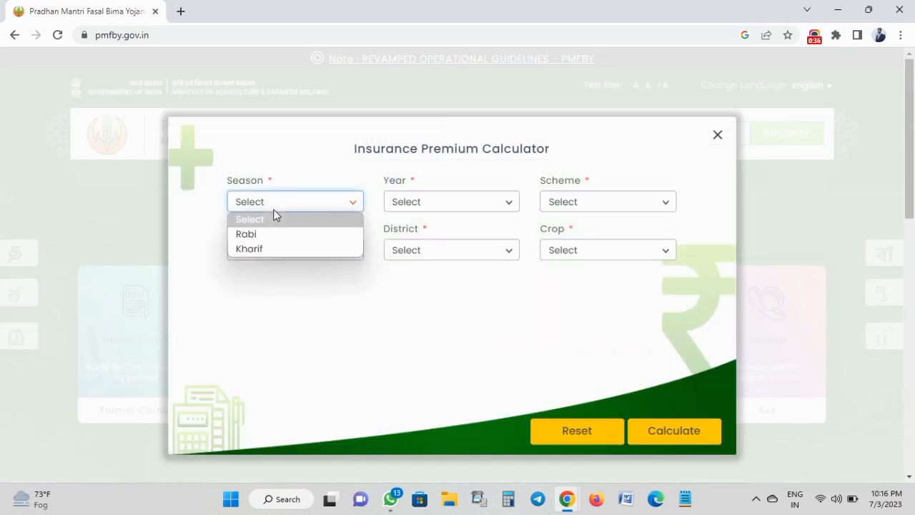
left_click(266, 249)
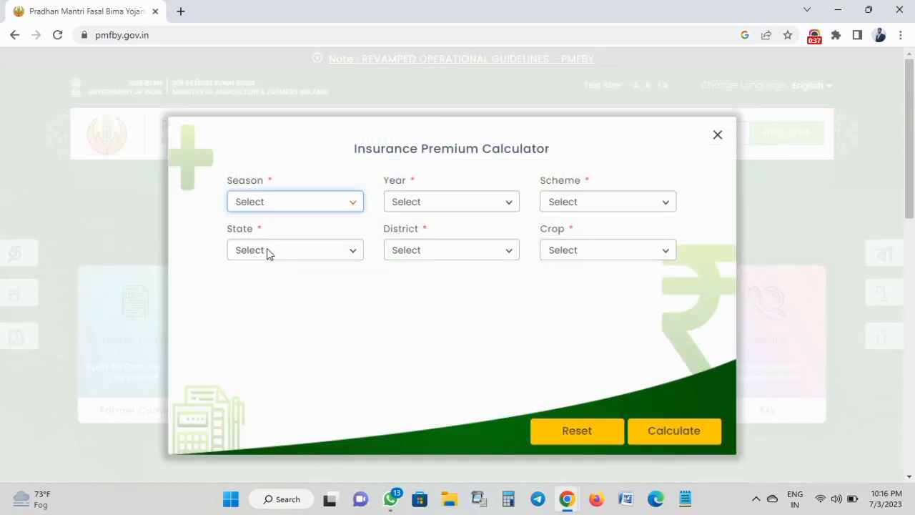
left_click(289, 201)
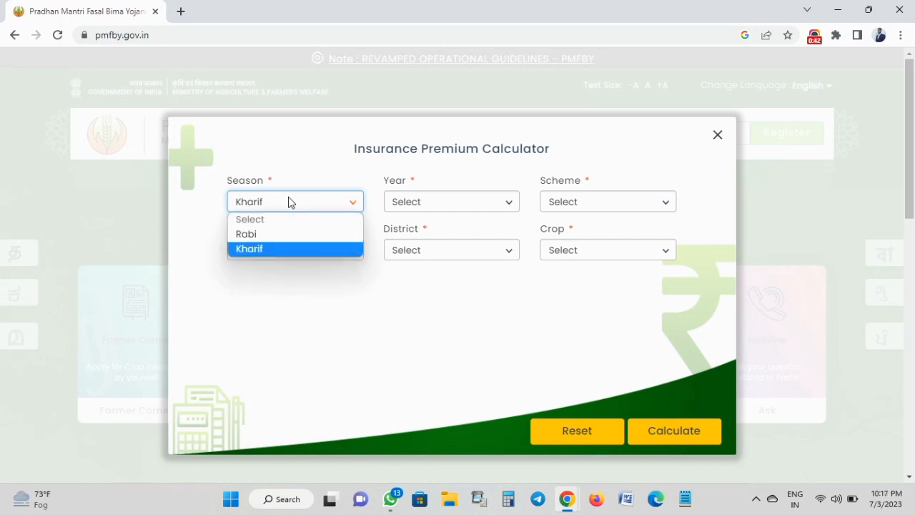
left_click(361, 178)
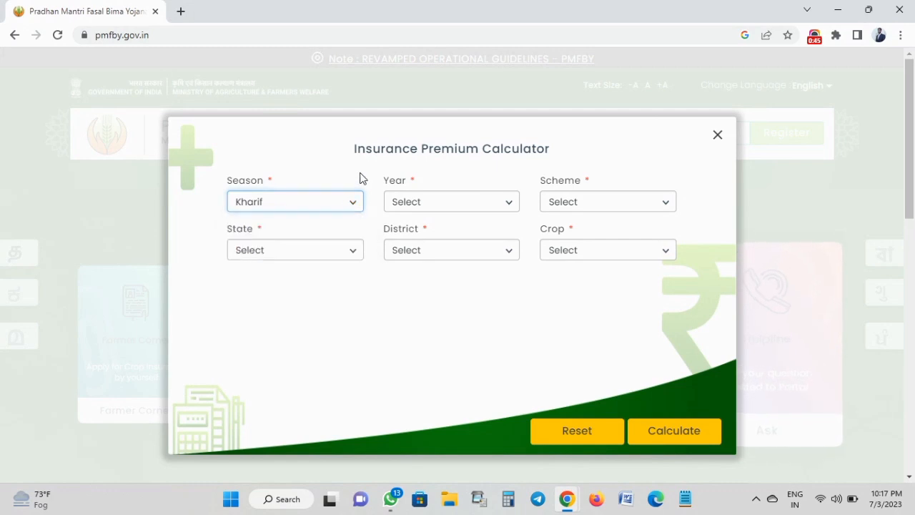
left_click(409, 204)
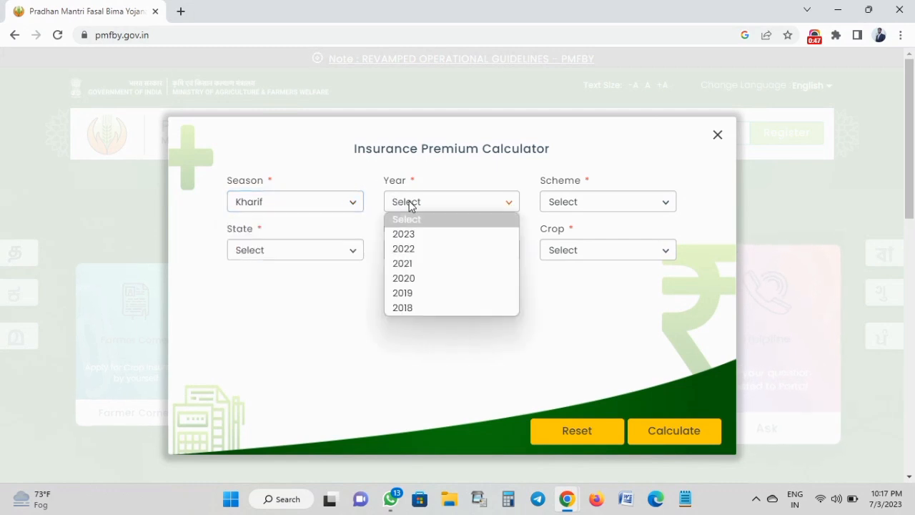
left_click(413, 243)
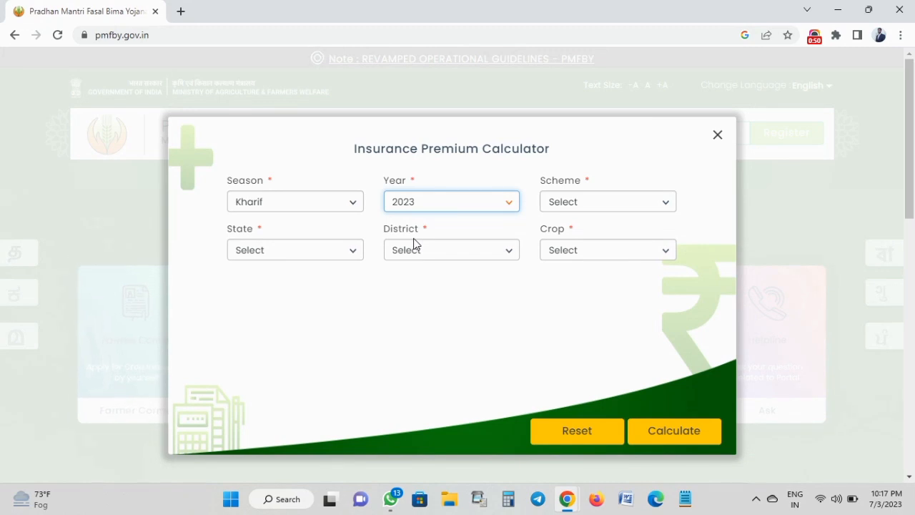
left_click(562, 207)
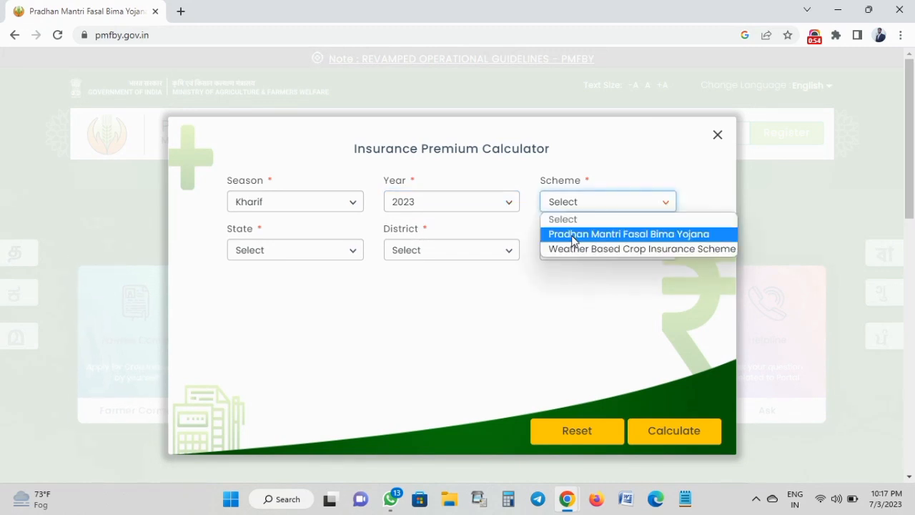
left_click(573, 237)
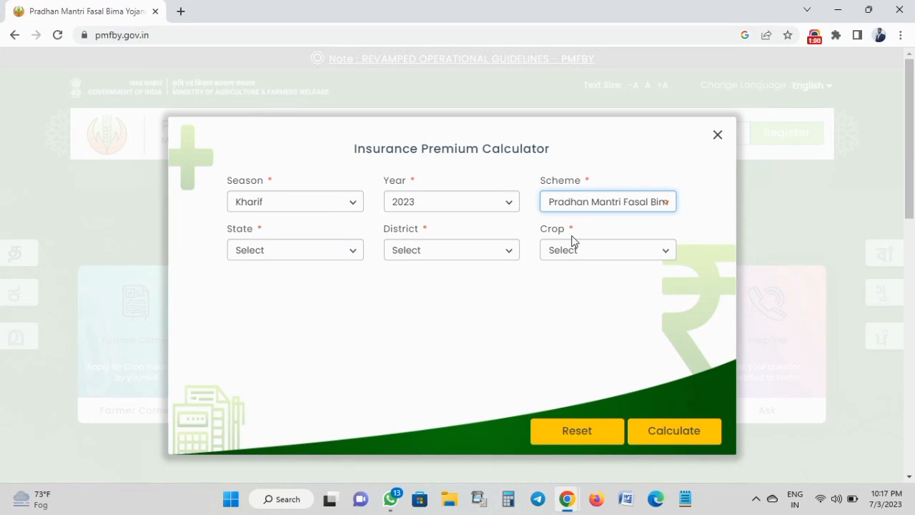
Choose state MAHARASHTRA, district Nanded and crop Soybean (Bhat).
left_click(322, 251)
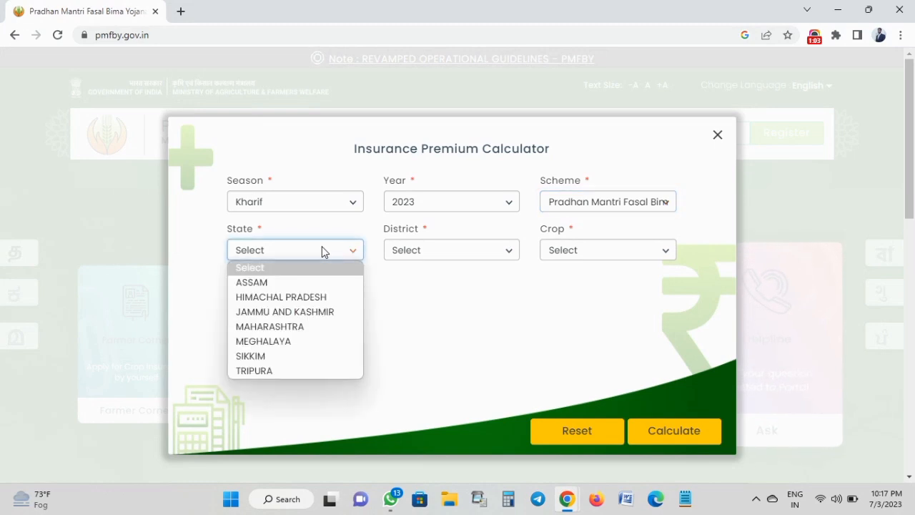
left_click(275, 328)
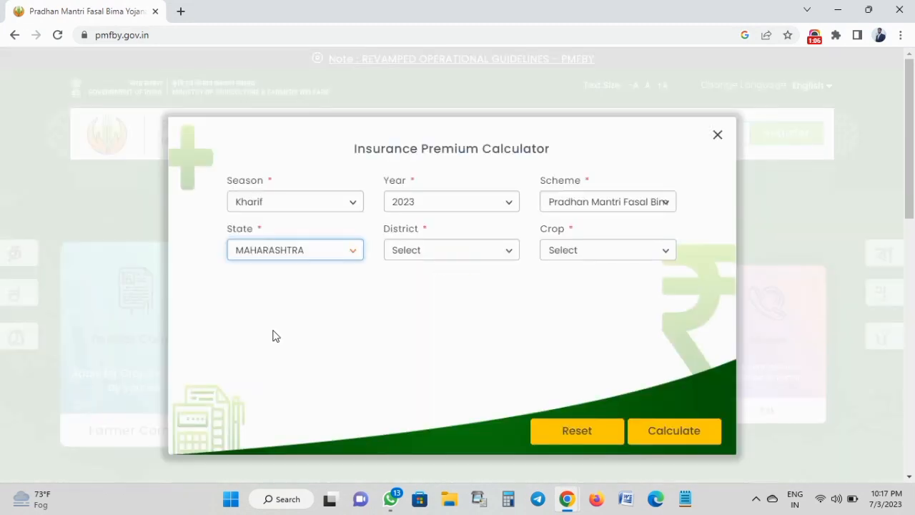
left_click(424, 249)
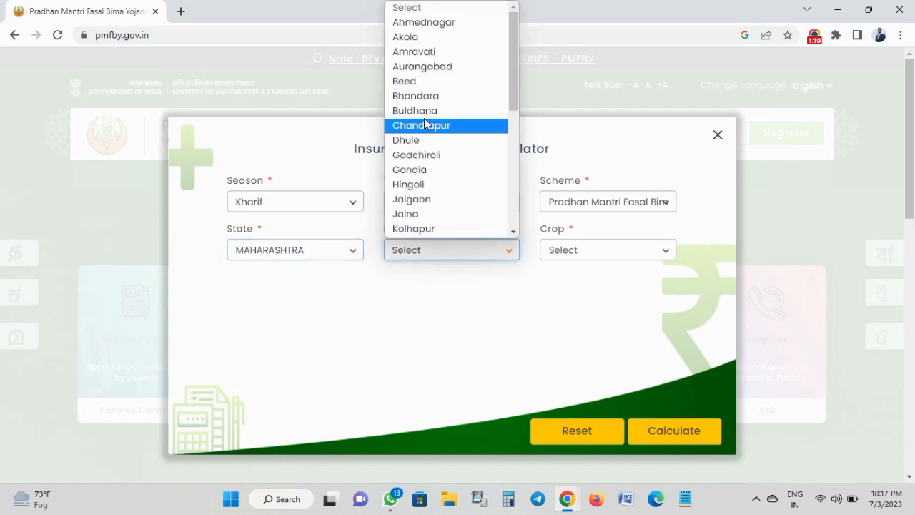
scroll(425, 118, "down", 3)
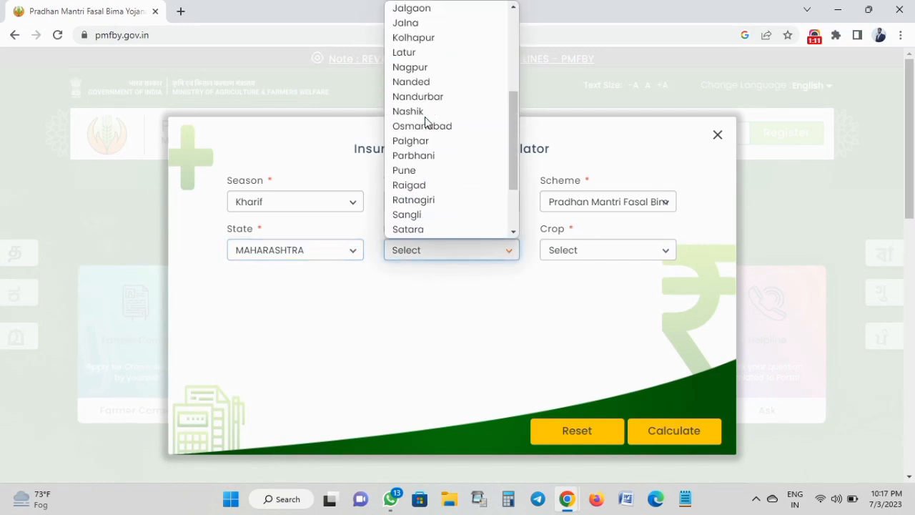
left_click(428, 79)
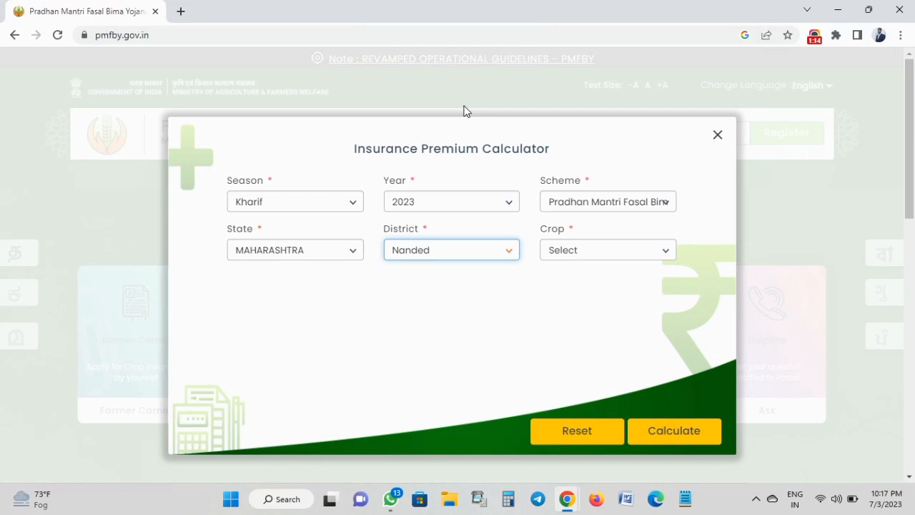
left_click(562, 253)
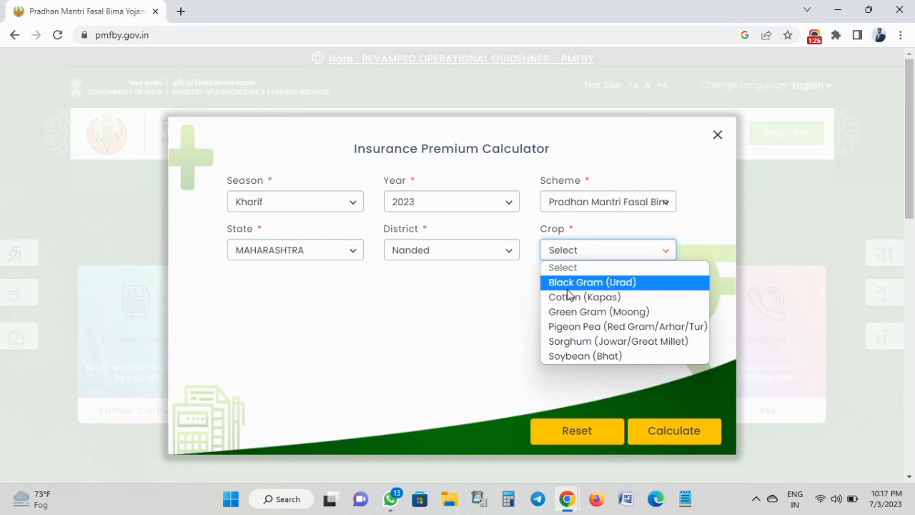
left_click(563, 358)
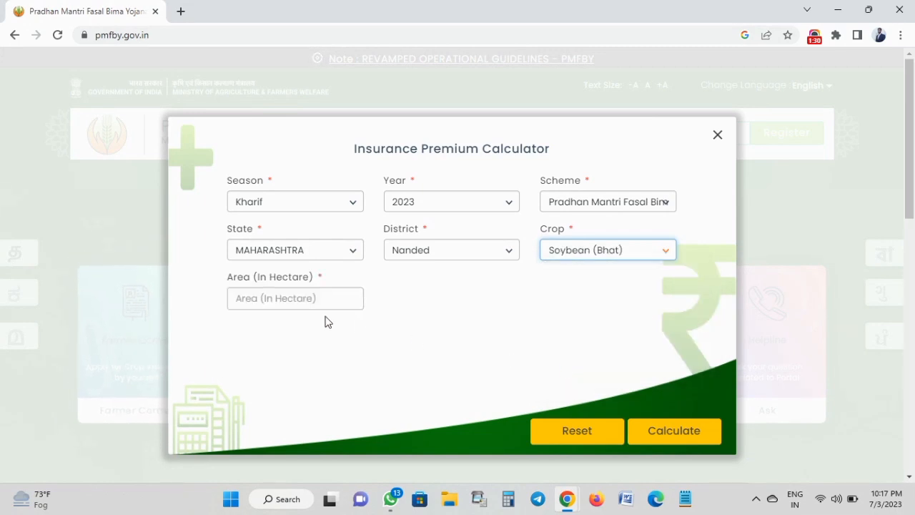
Enter an area of 2 hectares, correcting the initial 1.
left_click(306, 305)
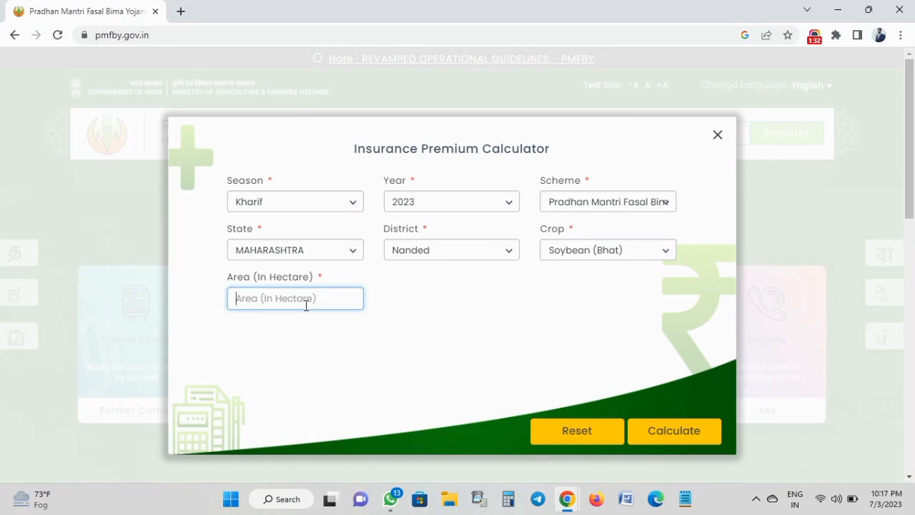
type("1")
left_click(306, 342)
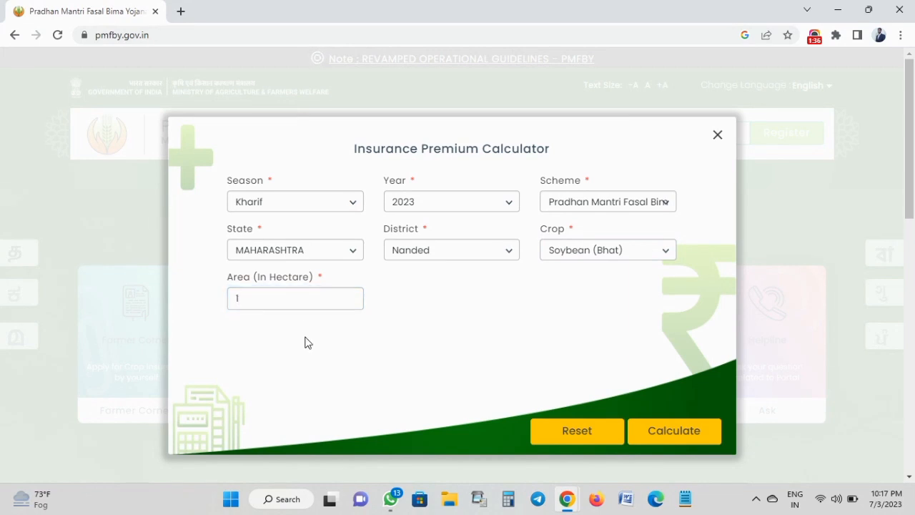
left_click(285, 303)
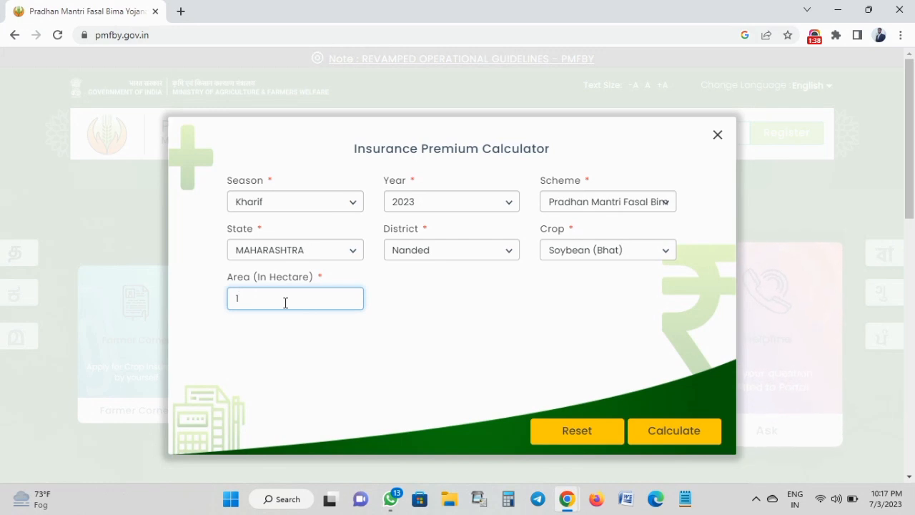
key("BackSpace")
type("2")
left_click(309, 323)
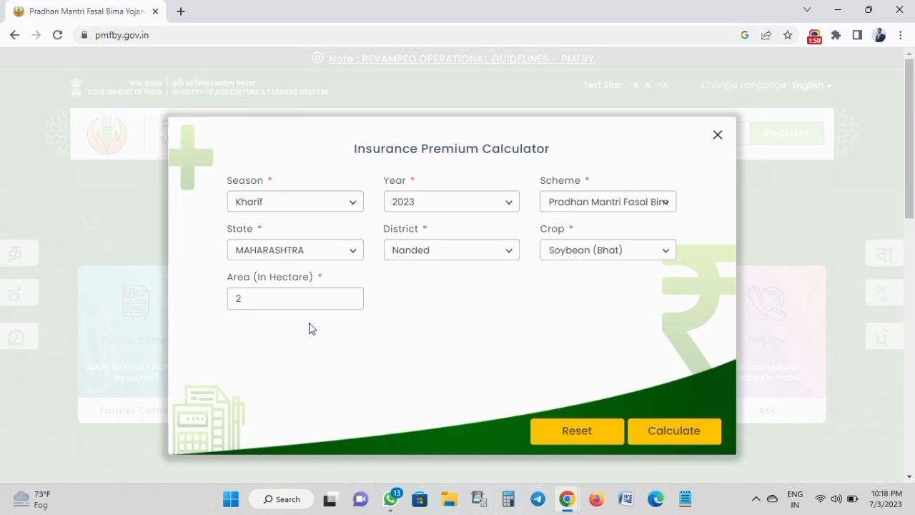
Calculate the premium for 2 hectares, then change the area to 1 hectare and recalculate.
left_click(681, 434)
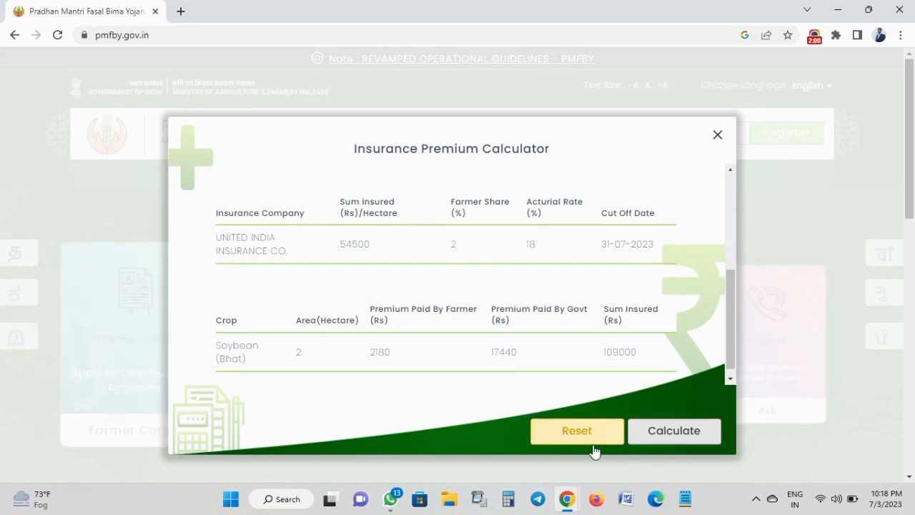
scroll(543, 341, "up", 5)
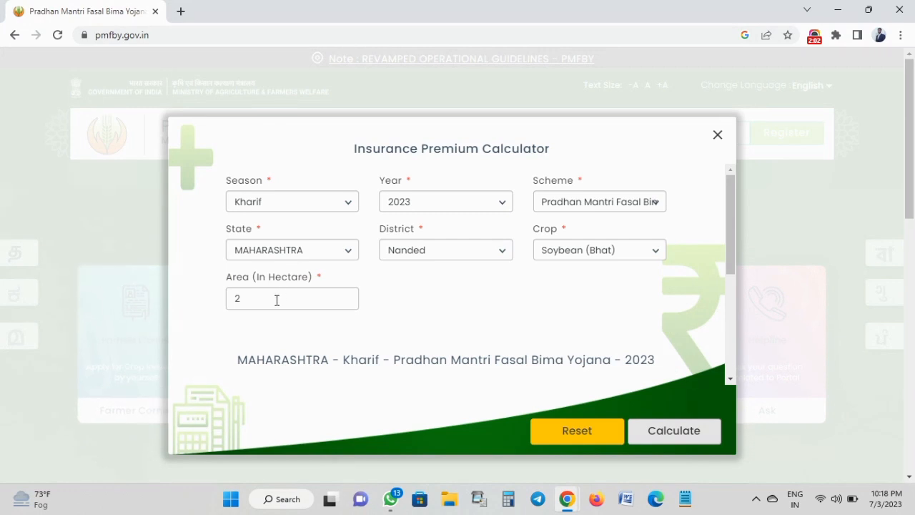
left_click(276, 305)
key("BackSpace")
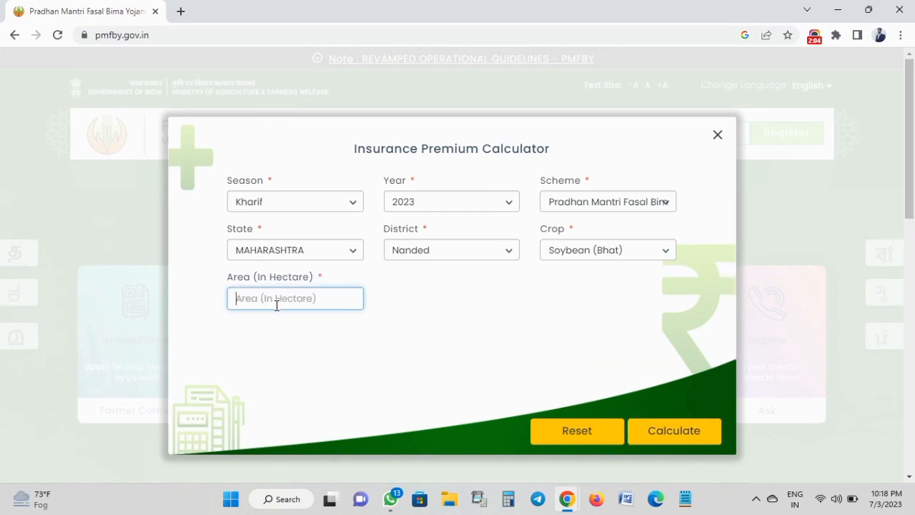
type("1")
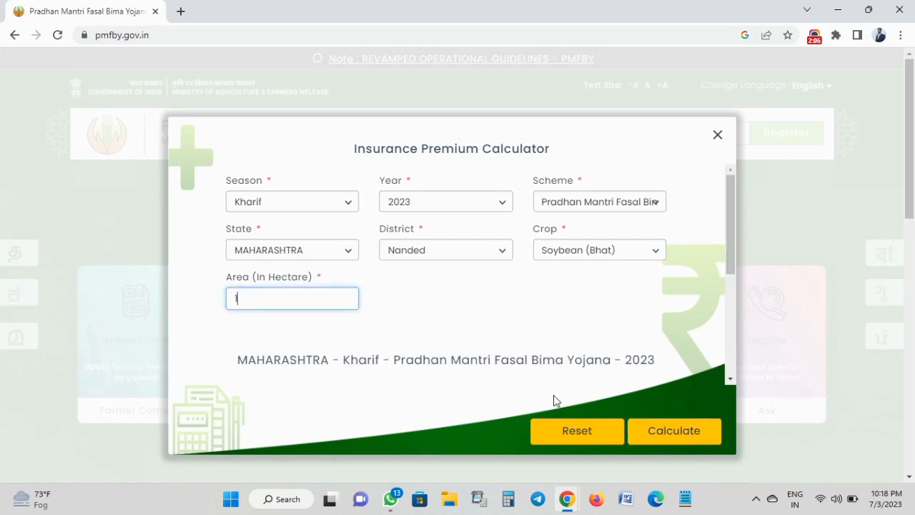
left_click(647, 432)
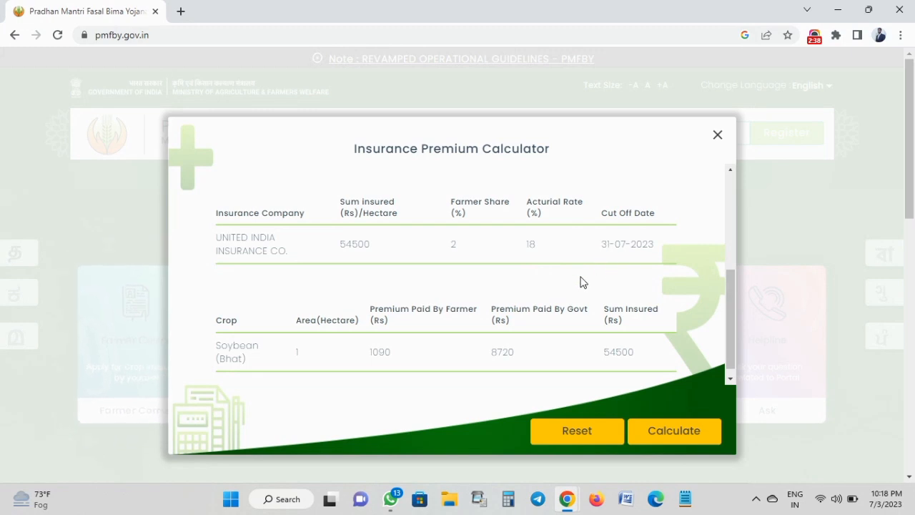
Recalculate the premium once more, then close the Insurance Premium Calculator.
scroll(556, 301, "down", 1)
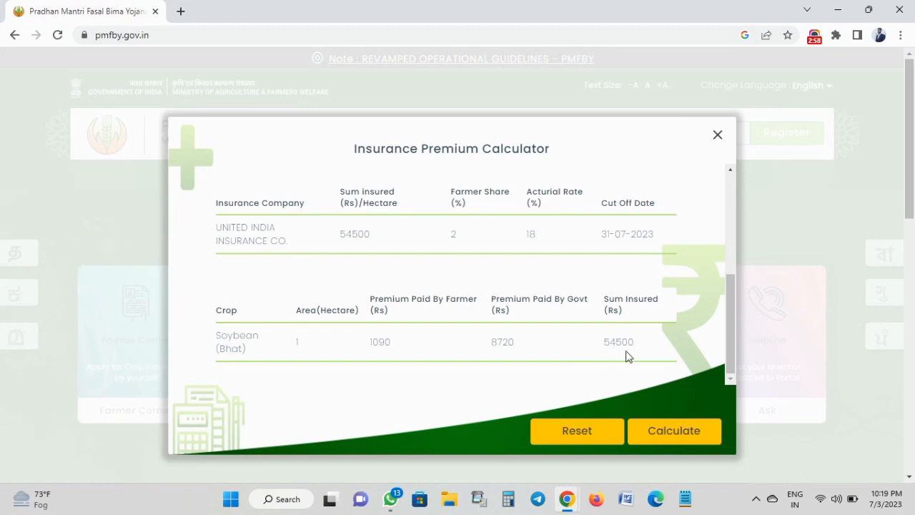
left_click(644, 436)
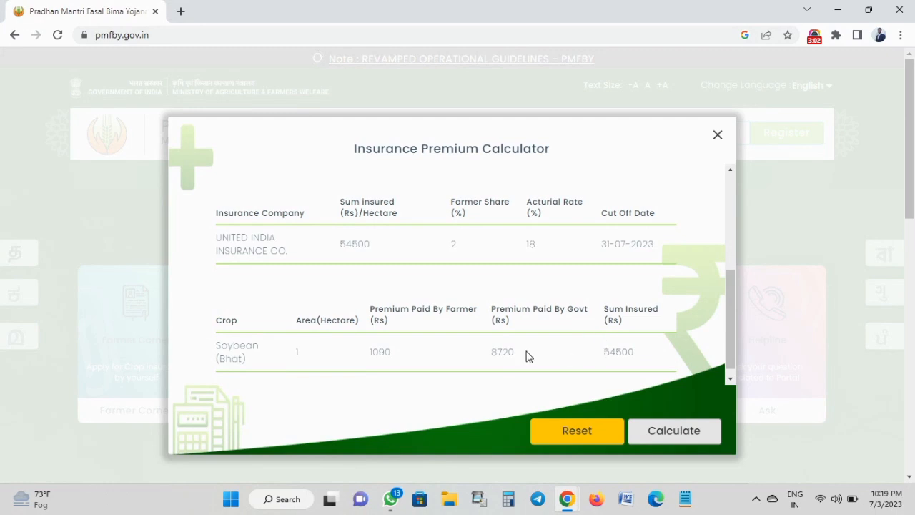
left_click(718, 138)
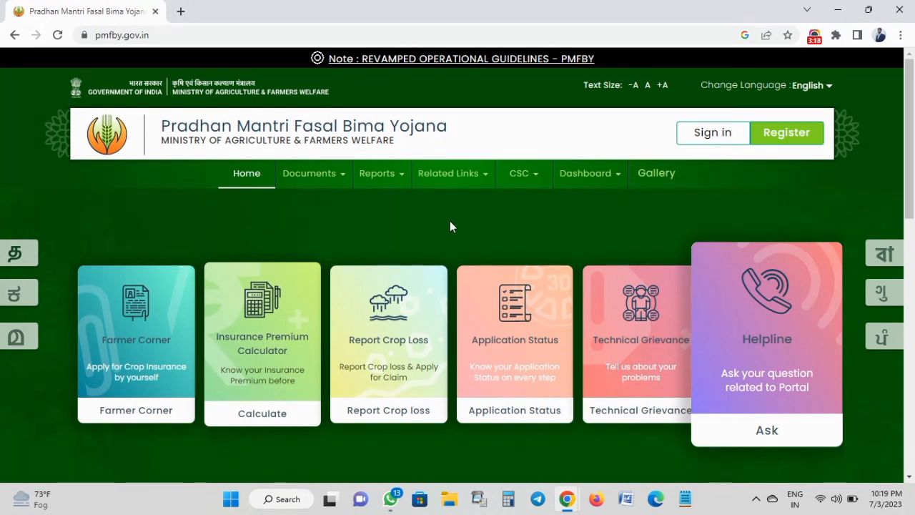
Go to CSC Login, filter to MAHARASHTRA and submit the 2023 Kharif PMFBY season.
left_click(523, 178)
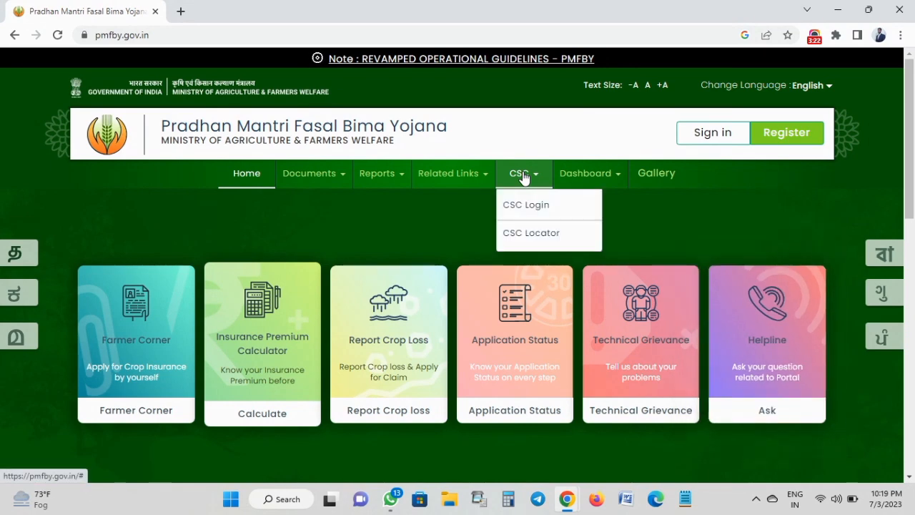
left_click(520, 205)
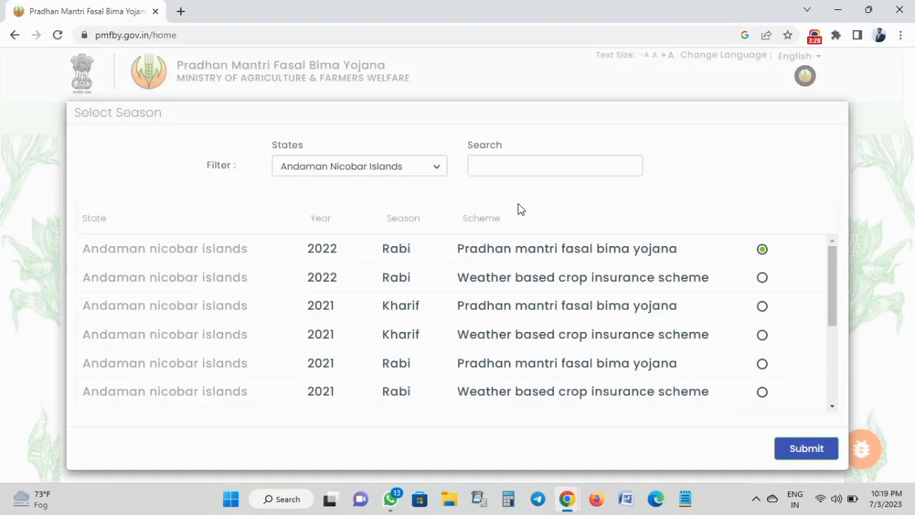
left_click(330, 168)
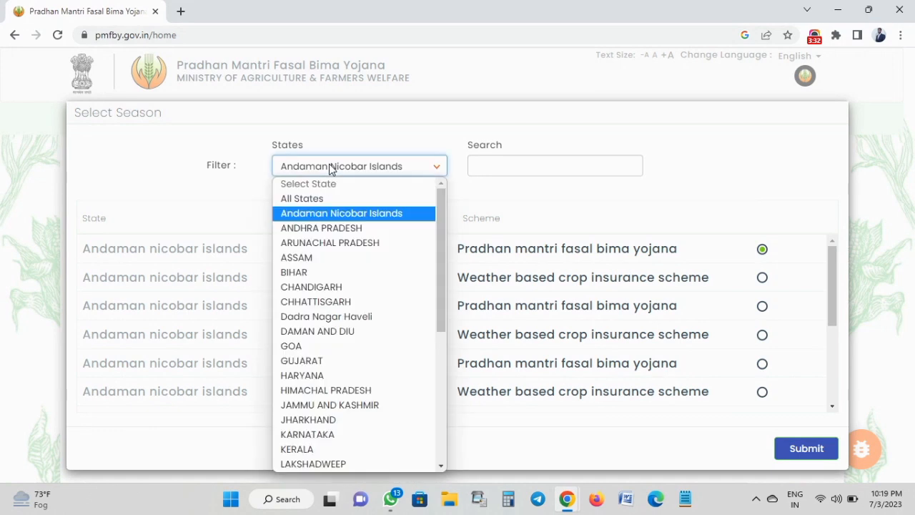
scroll(311, 320, "down", 3)
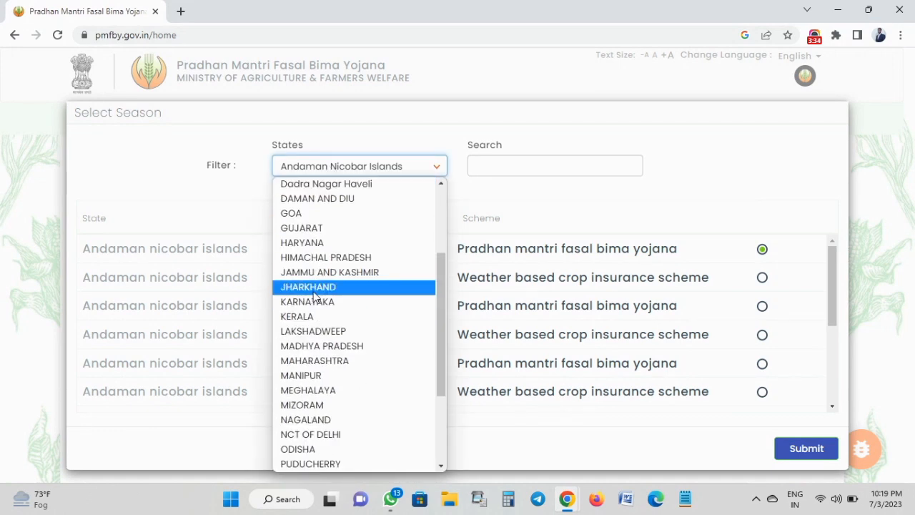
left_click(318, 360)
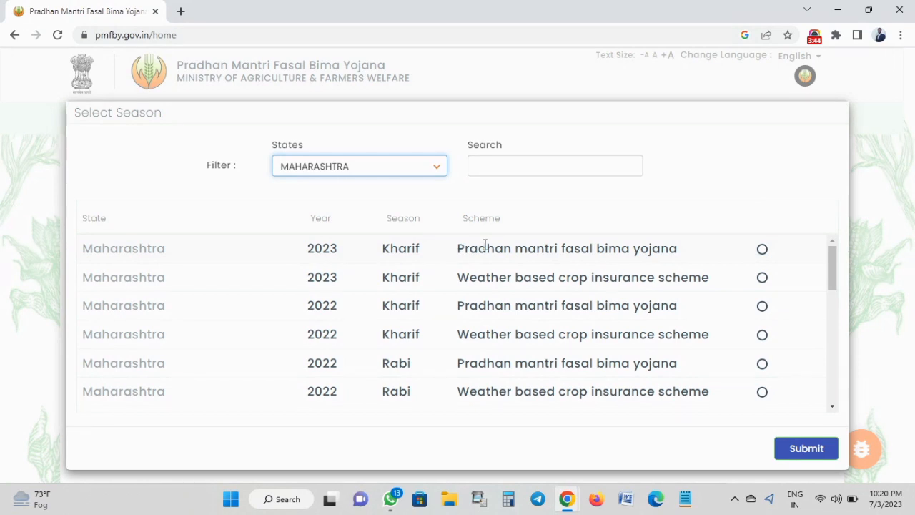
left_click(764, 255)
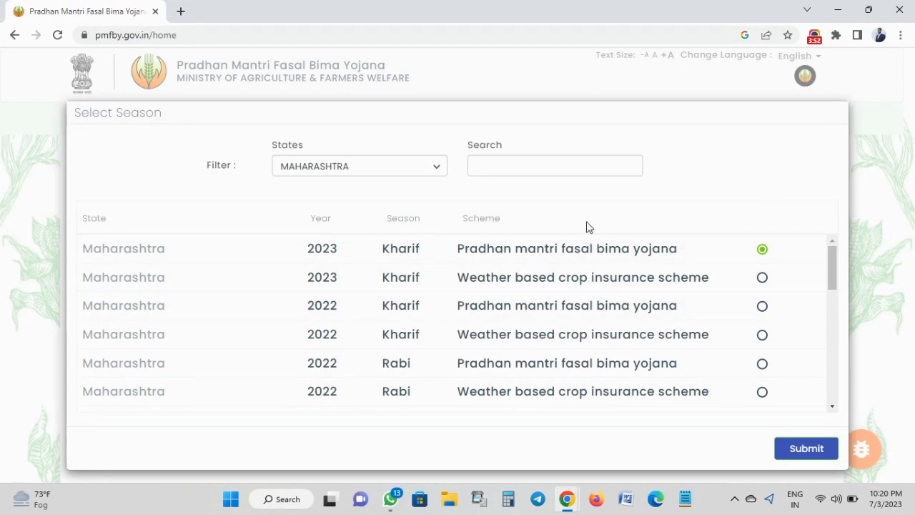
left_click(791, 449)
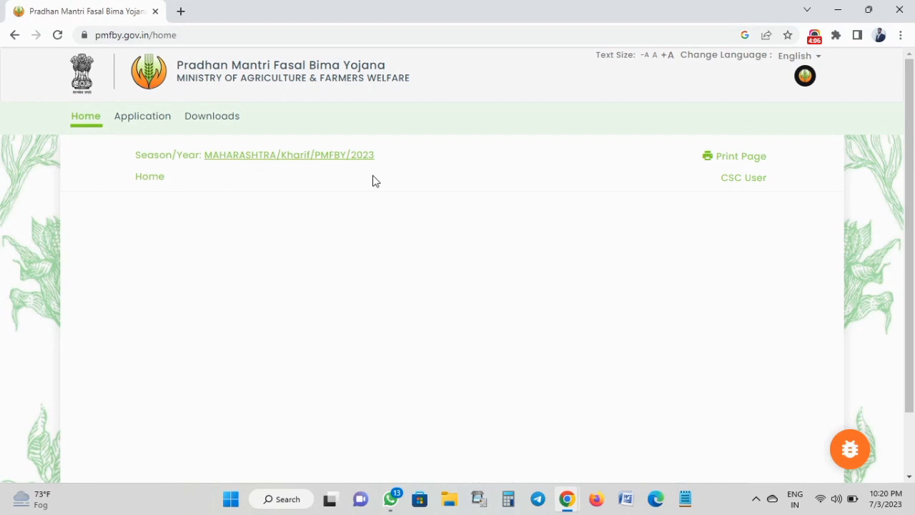
Open Application and scroll to the Application Form, Paid, Unpaid and other application tiles.
left_click(143, 120)
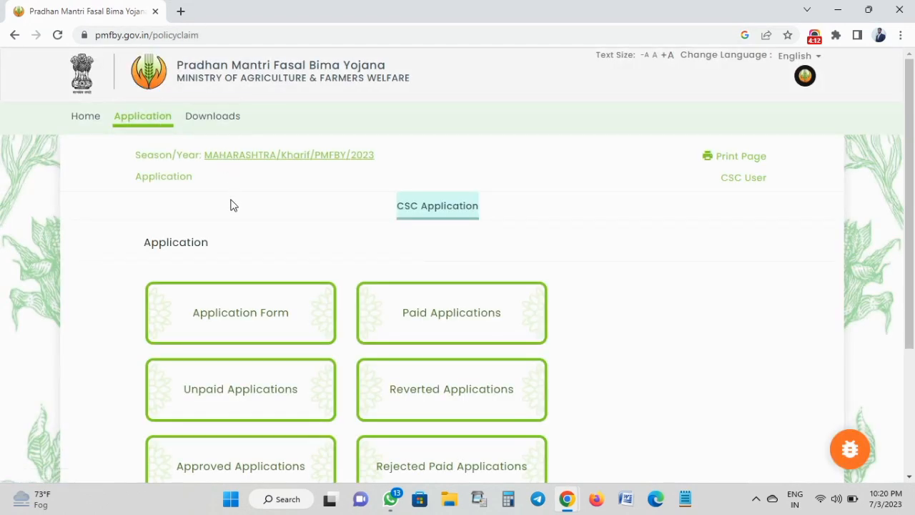
scroll(230, 213, "down", 2)
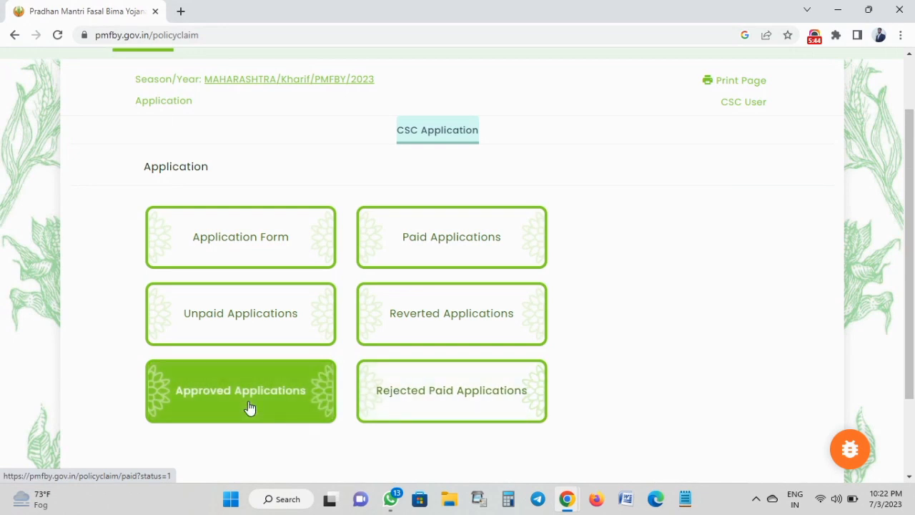
Start a new Application Form and scroll down to its Bank details section.
left_click(202, 258)
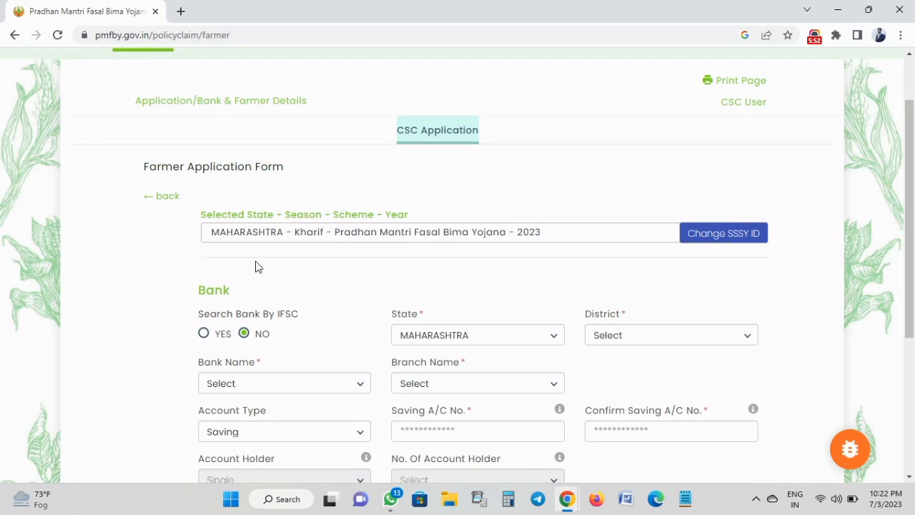
scroll(266, 271, "down", 2)
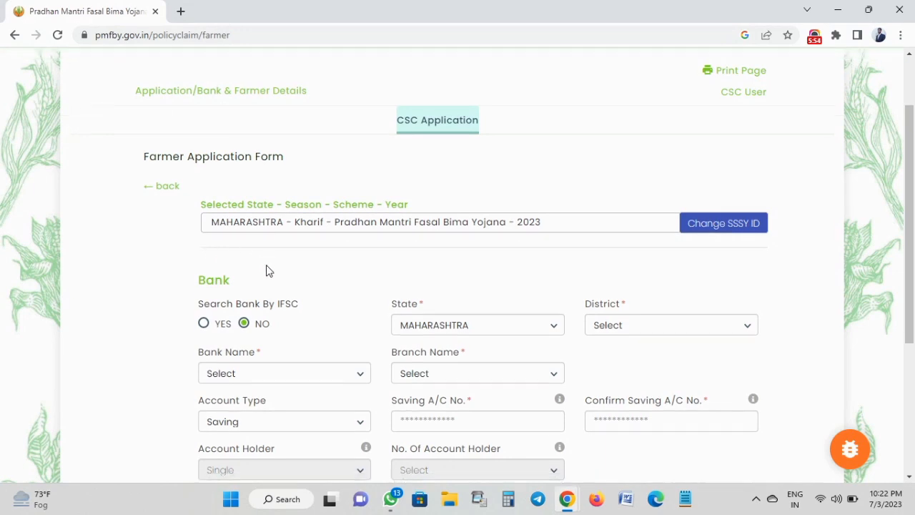
scroll(266, 271, "up", 1)
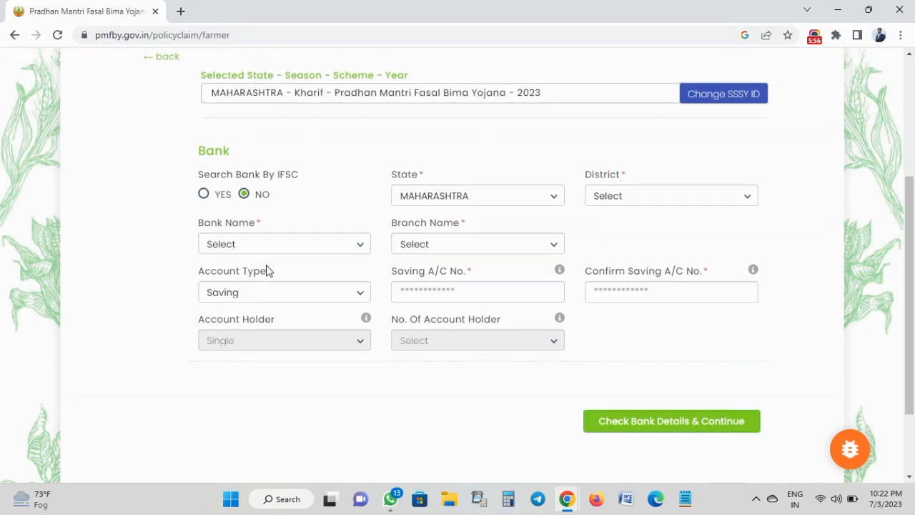
scroll(266, 270, "down", 1)
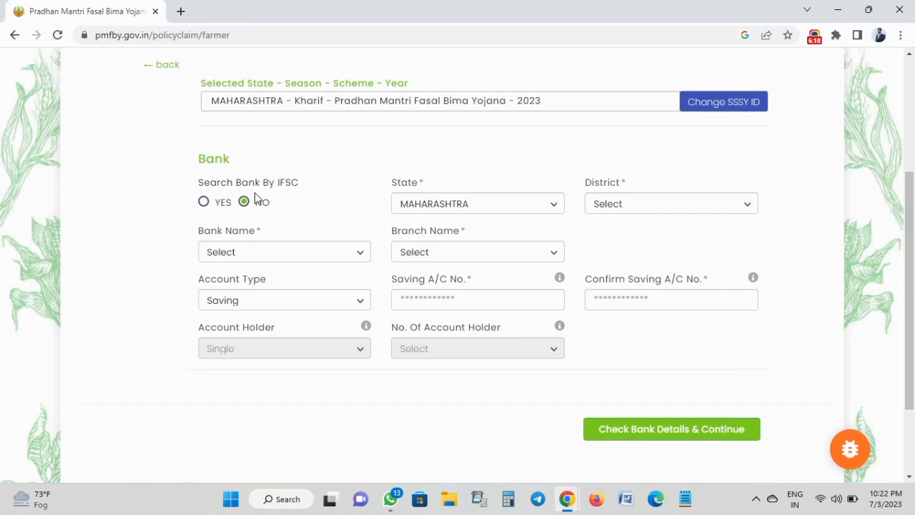
Try the IFSC bank lookup and the savings account number fields.
left_click(204, 203)
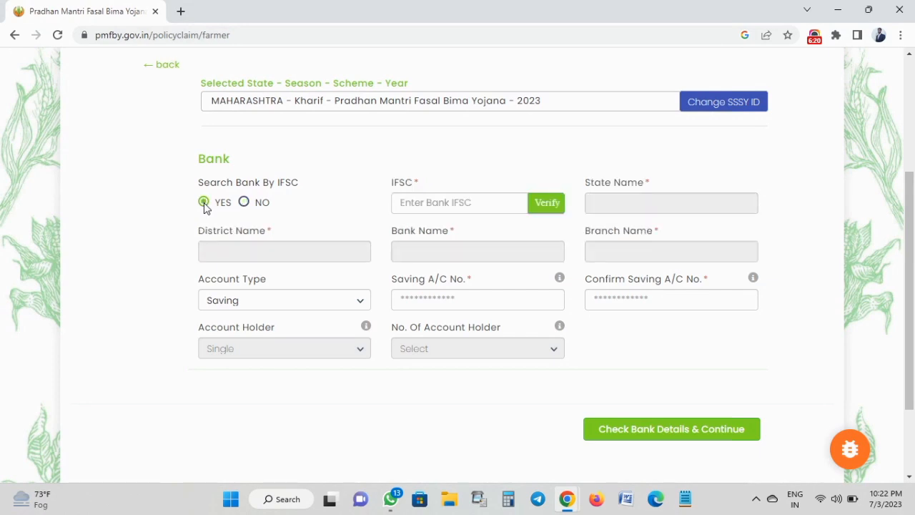
left_click(421, 208)
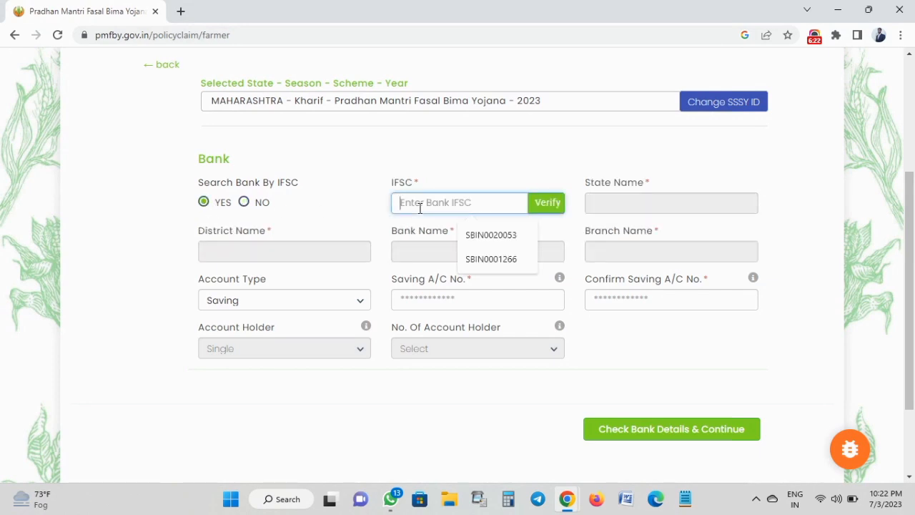
left_click(385, 219)
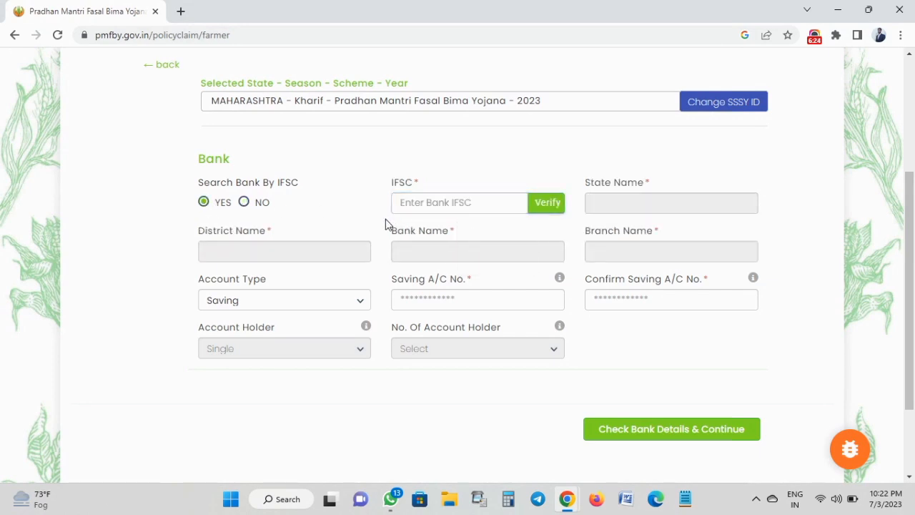
left_click(444, 207)
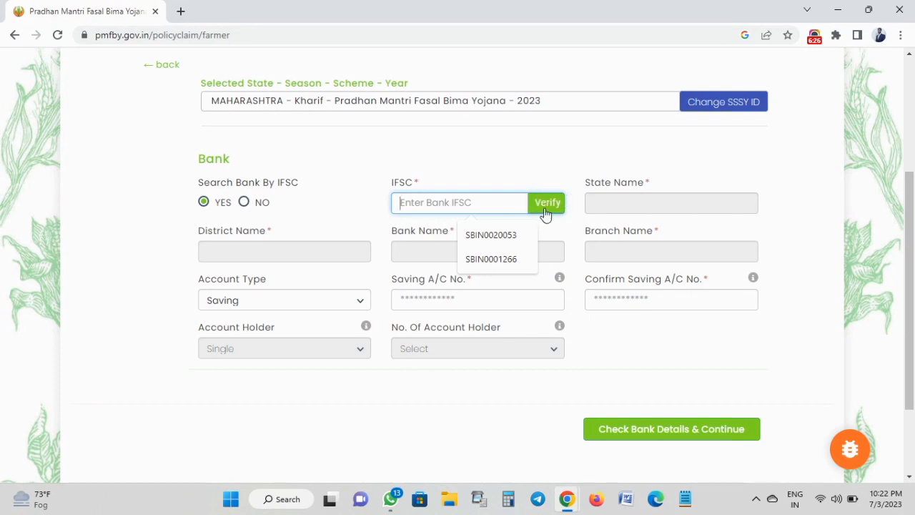
left_click(564, 225)
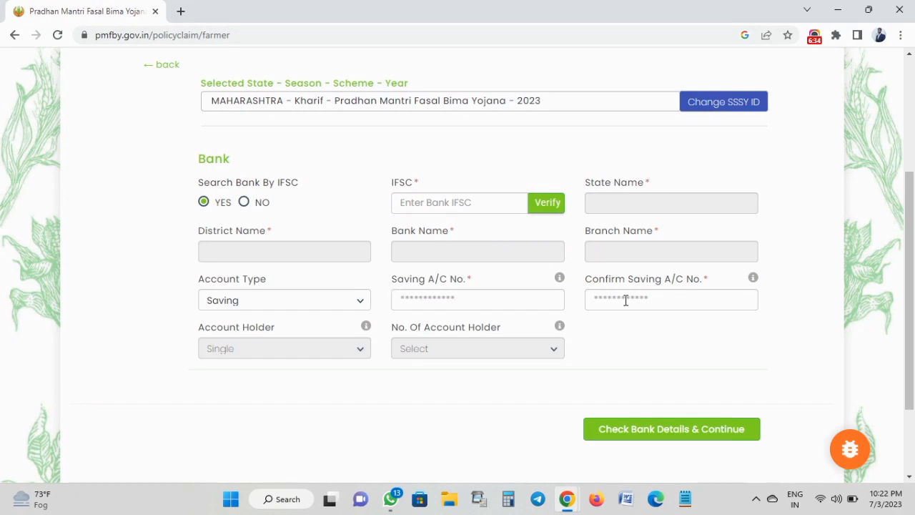
left_click(511, 299)
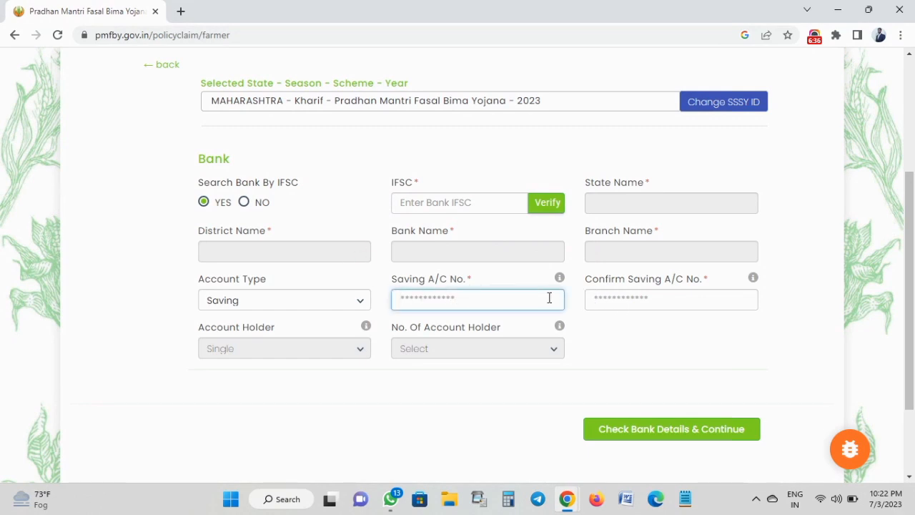
left_click(613, 298)
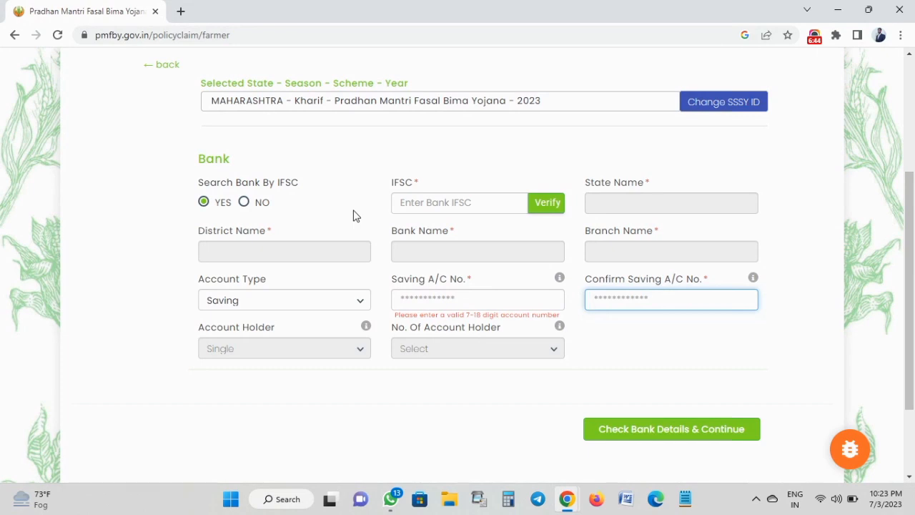
Set Search Bank By IFSC to NO, revealing State, District, Bank and Branch fields, keeping Saving.
left_click(243, 203)
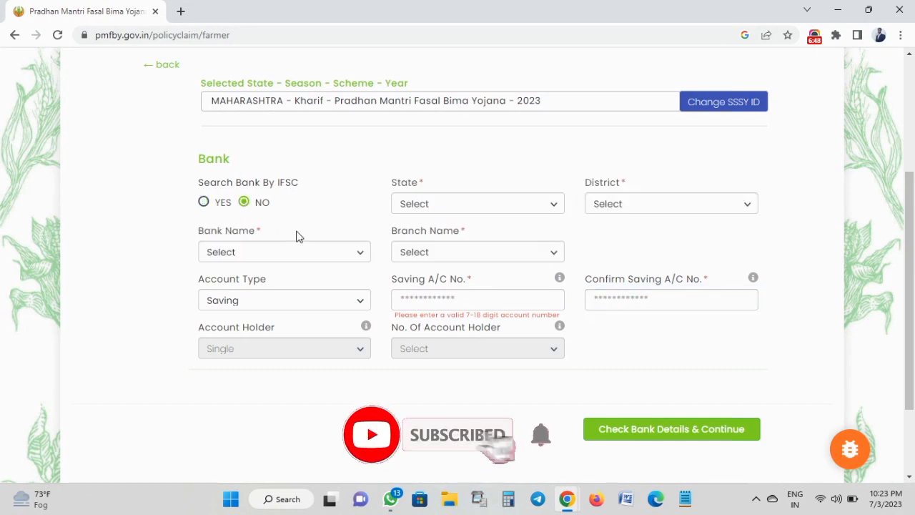
double_click(404, 185)
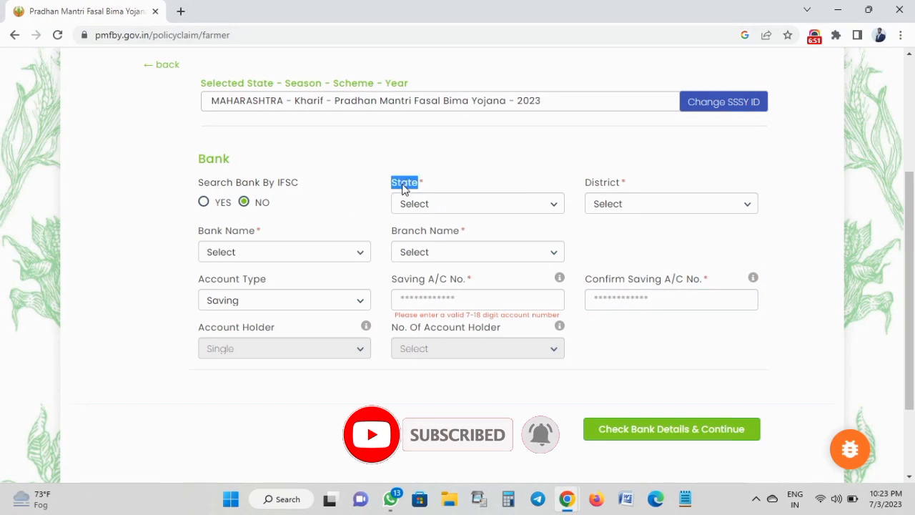
double_click(608, 184)
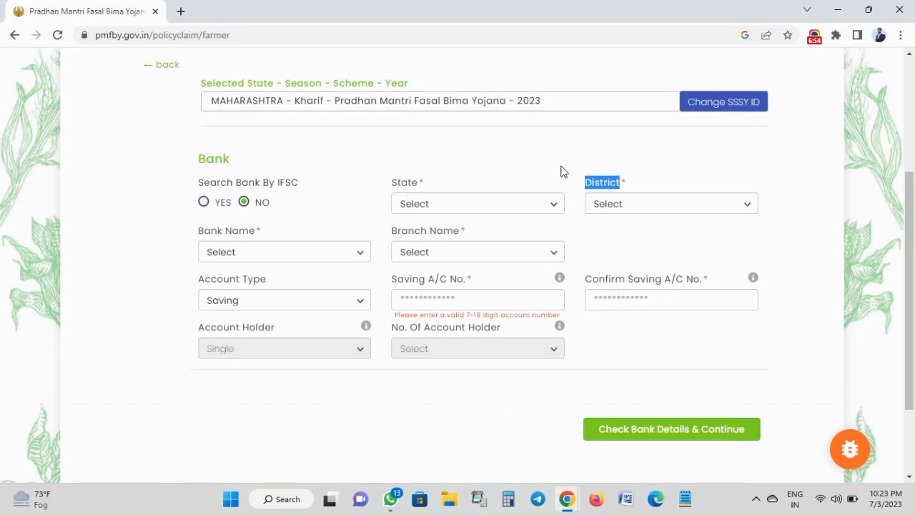
triple_click(222, 236)
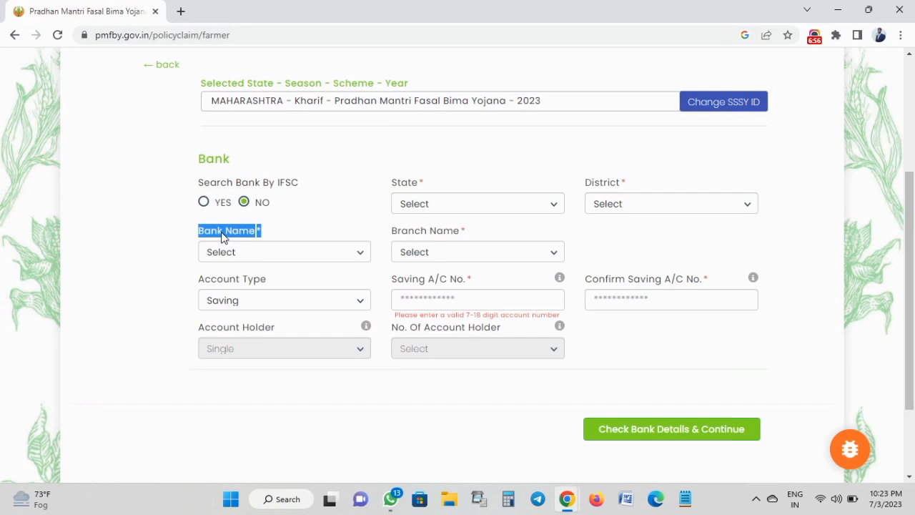
double_click(417, 235)
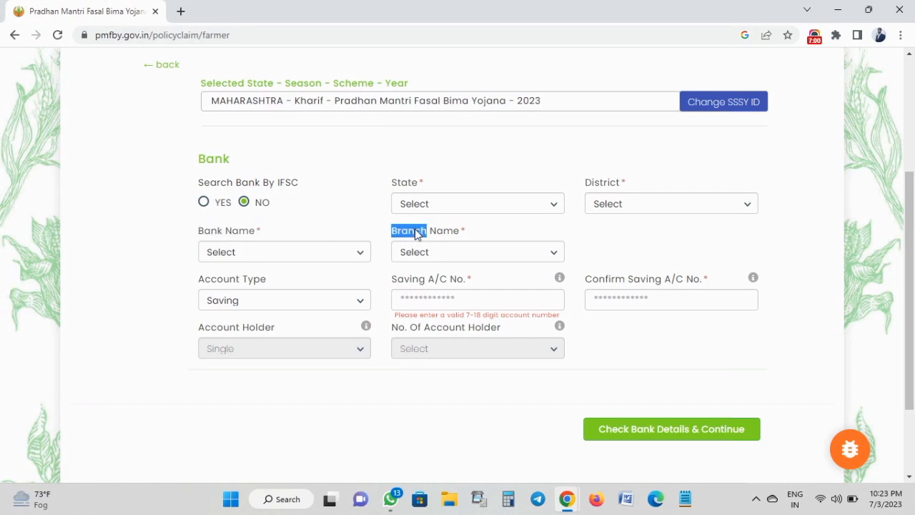
triple_click(417, 234)
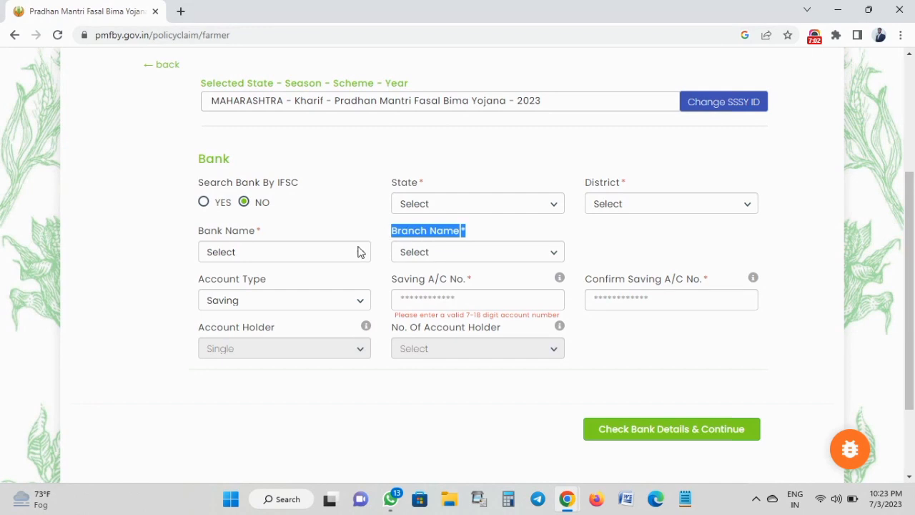
double_click(258, 283)
triple_click(258, 283)
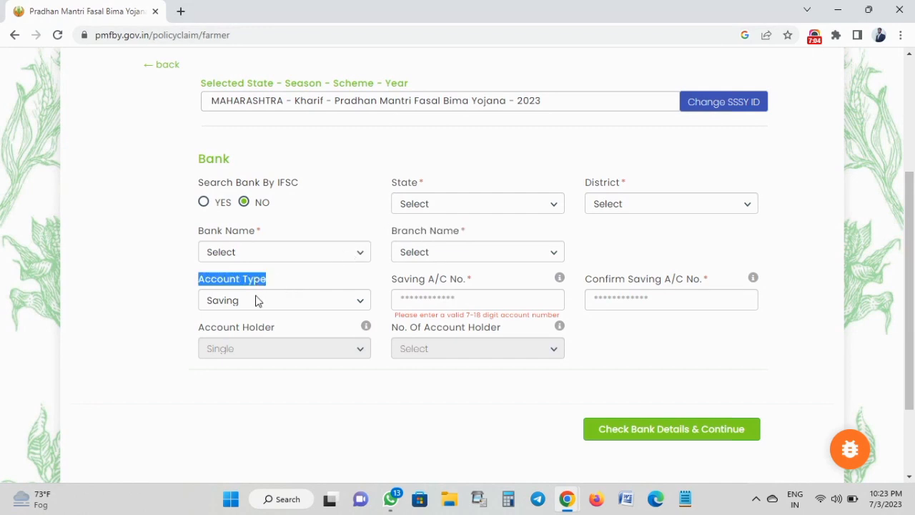
left_click(256, 303)
left_click(255, 303)
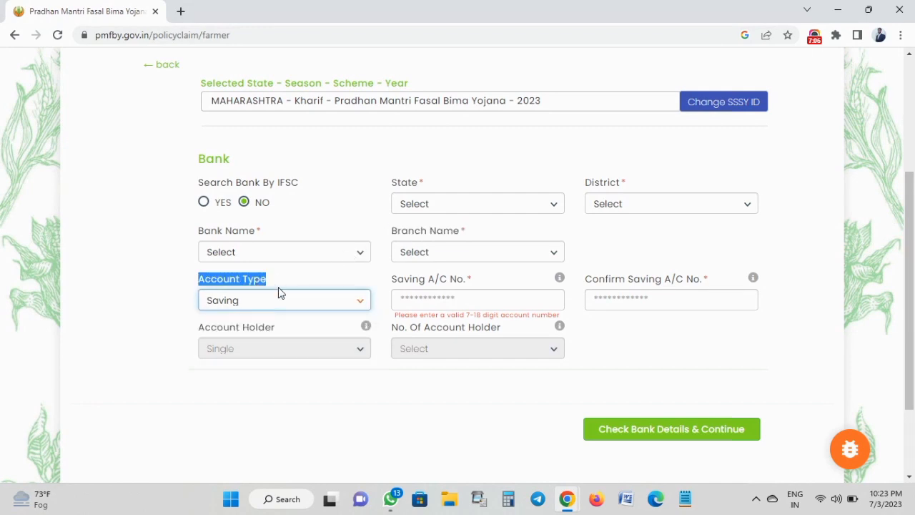
left_click(281, 291)
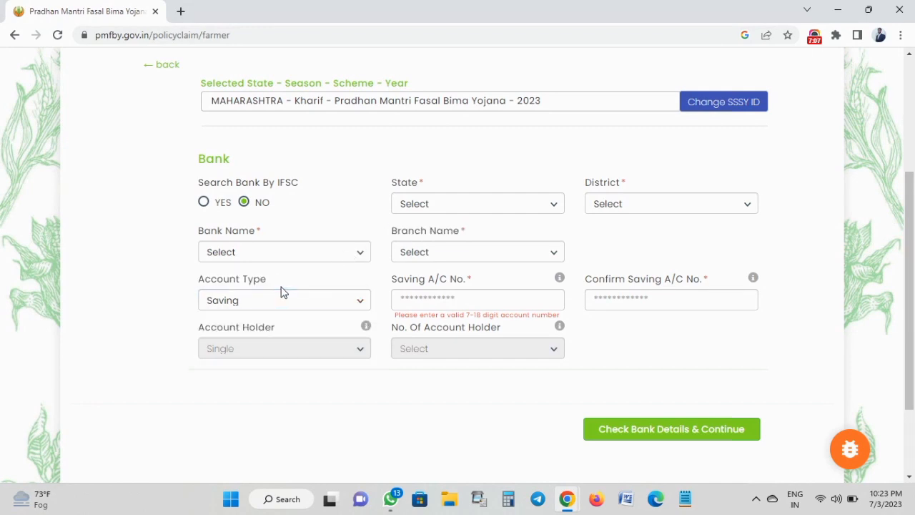
Visit the Saving A/C No. and confirmation fields, leaving the number flagged as needing 7–18 digits.
triple_click(418, 281)
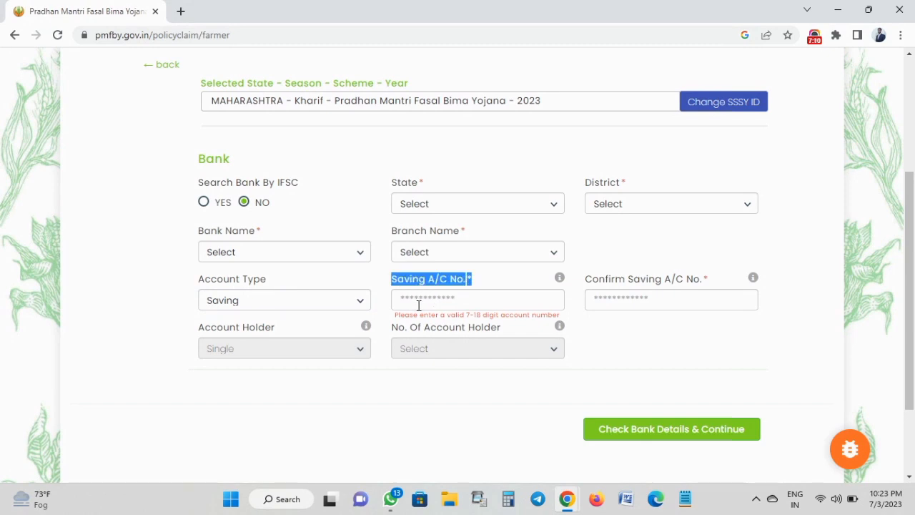
left_click(419, 305)
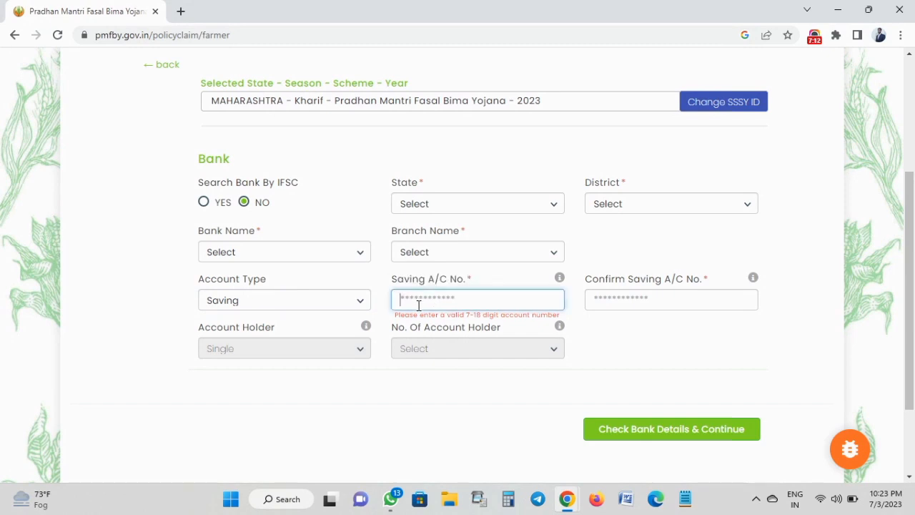
left_click(611, 300)
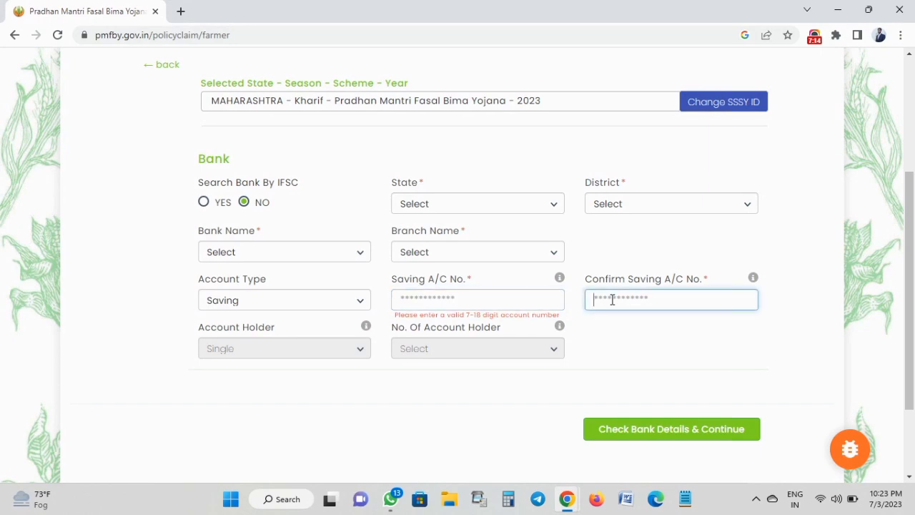
left_click(603, 347)
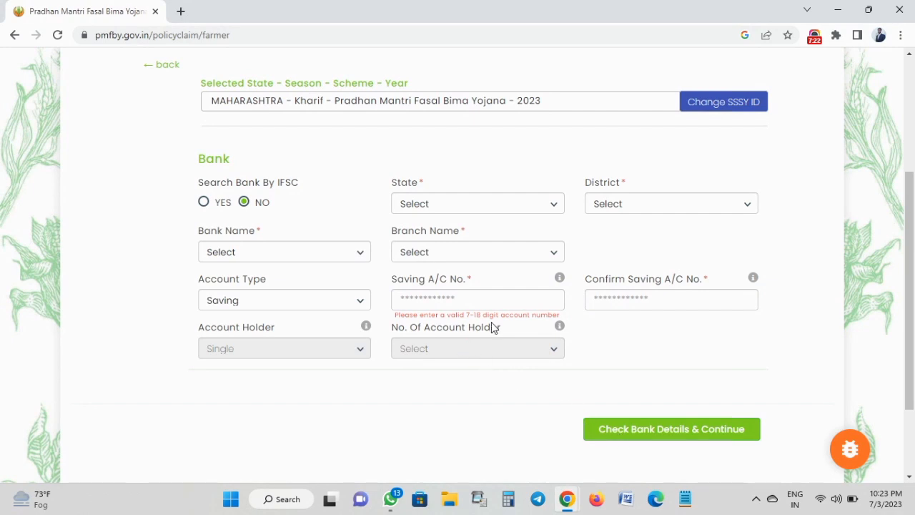
scroll(492, 328, "down", 2)
scroll(492, 323, "up", 4)
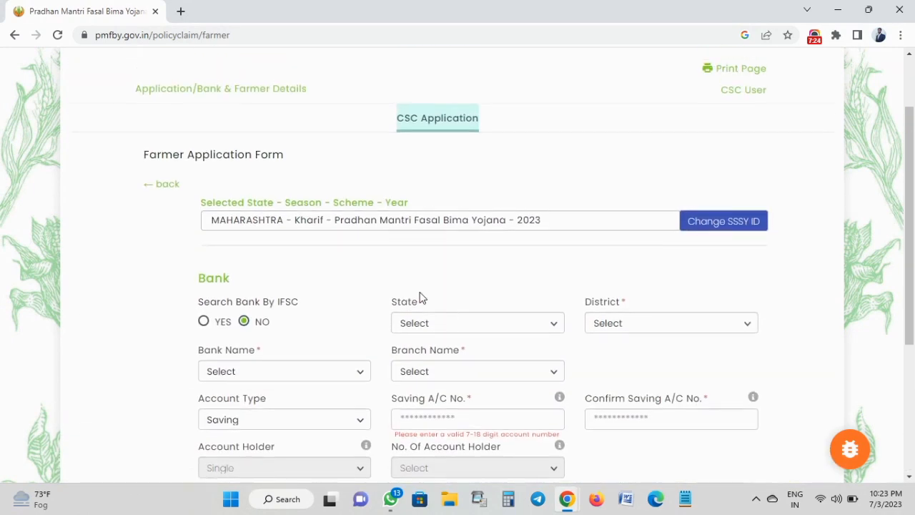
scroll(429, 326, "down", 2)
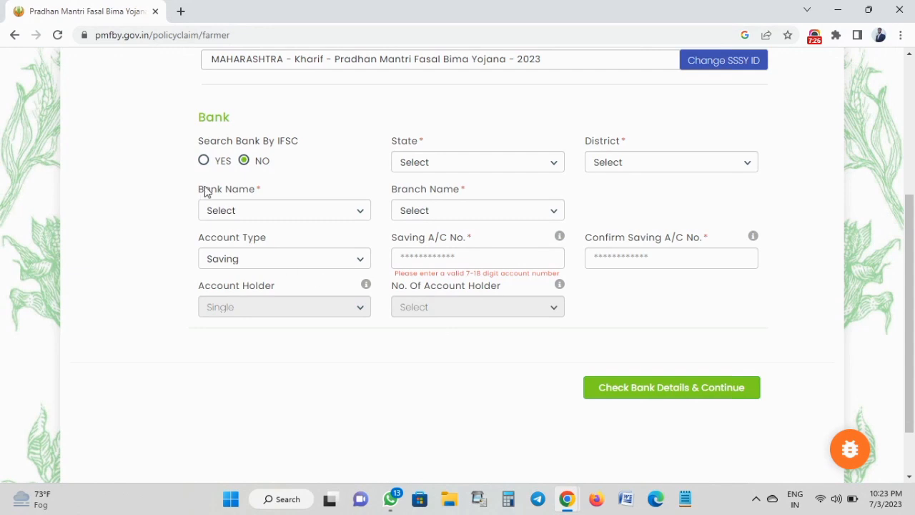
Look up the bank by IFSC SBIN0020053 and verify it to fill the State Bank of India branch details.
left_click(204, 161)
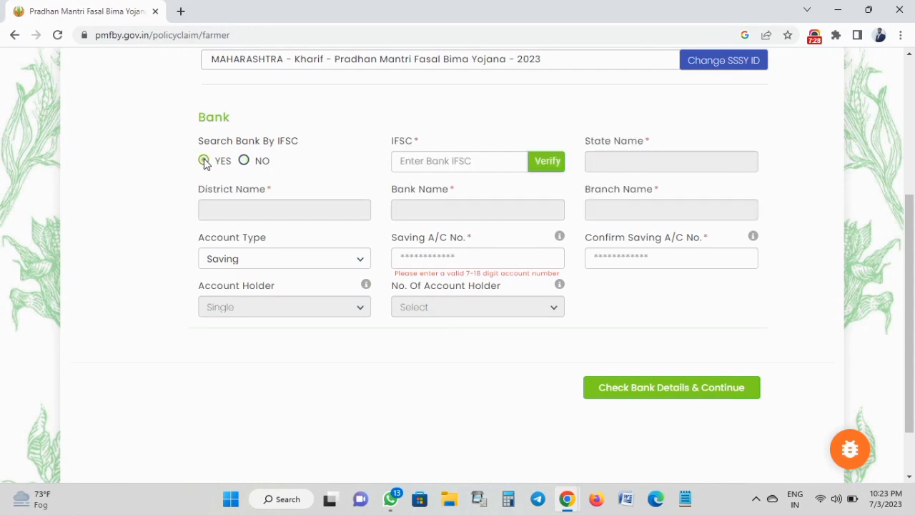
left_click(416, 163)
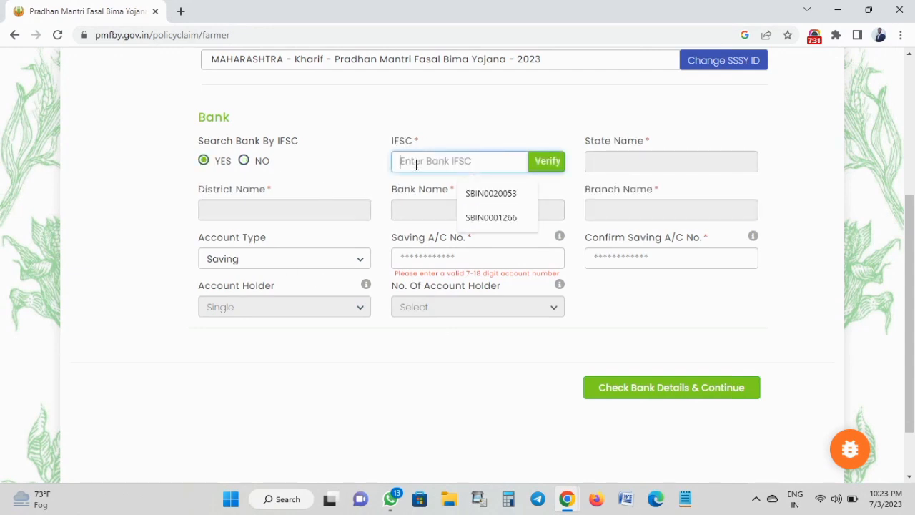
left_click(489, 193)
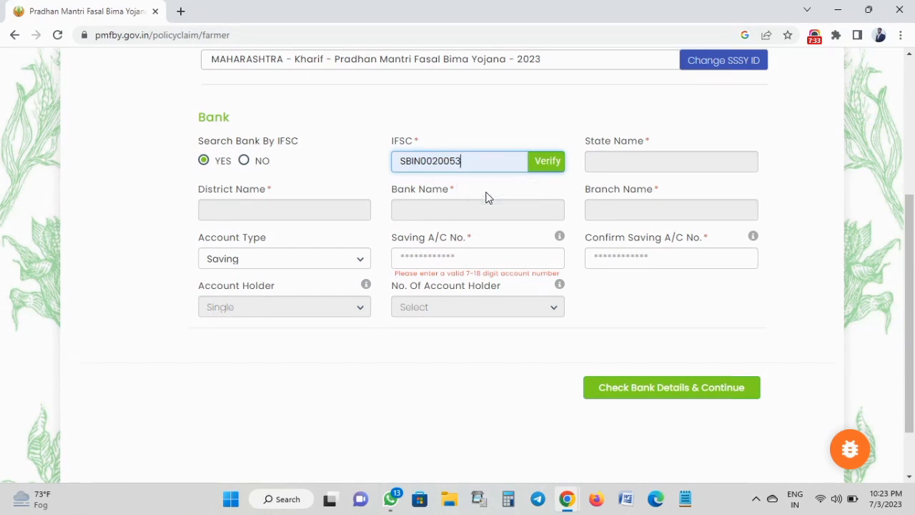
left_click(547, 161)
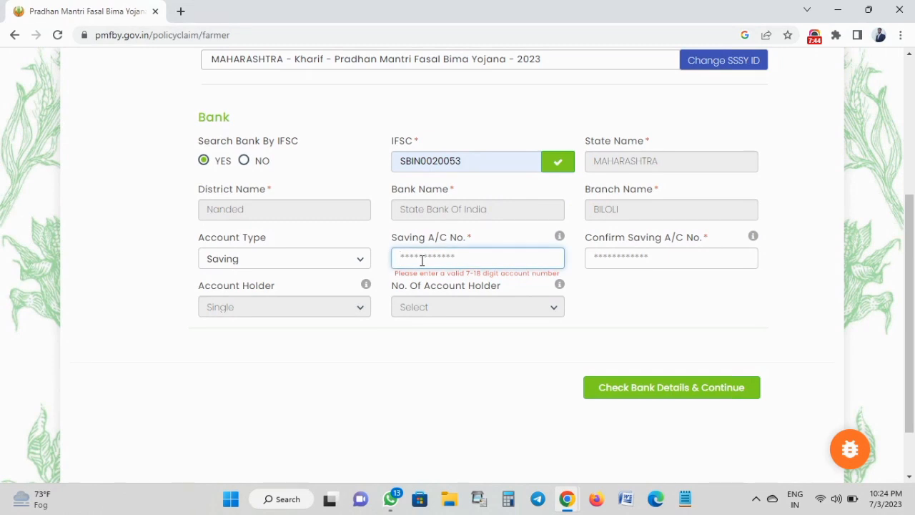
Enter and confirm the bank account number, then check the bank details and continue.
type("3")
left_click(621, 262)
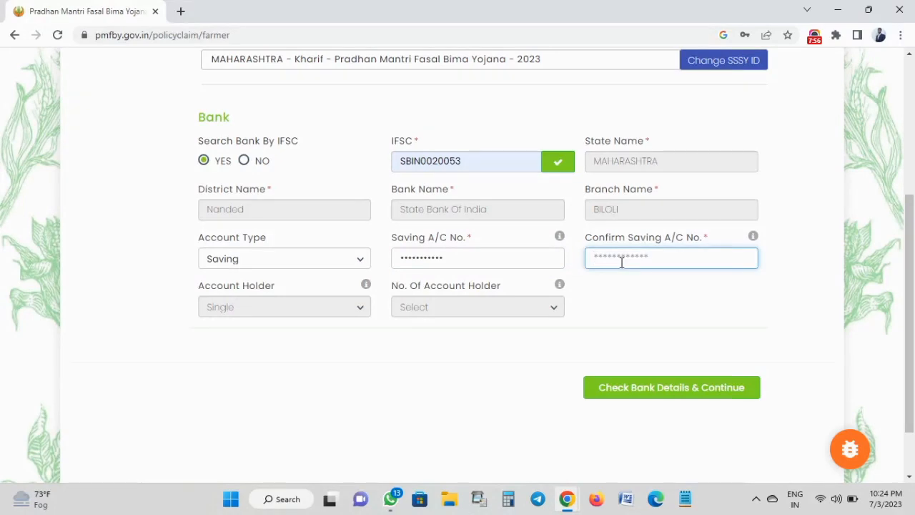
left_click(640, 285)
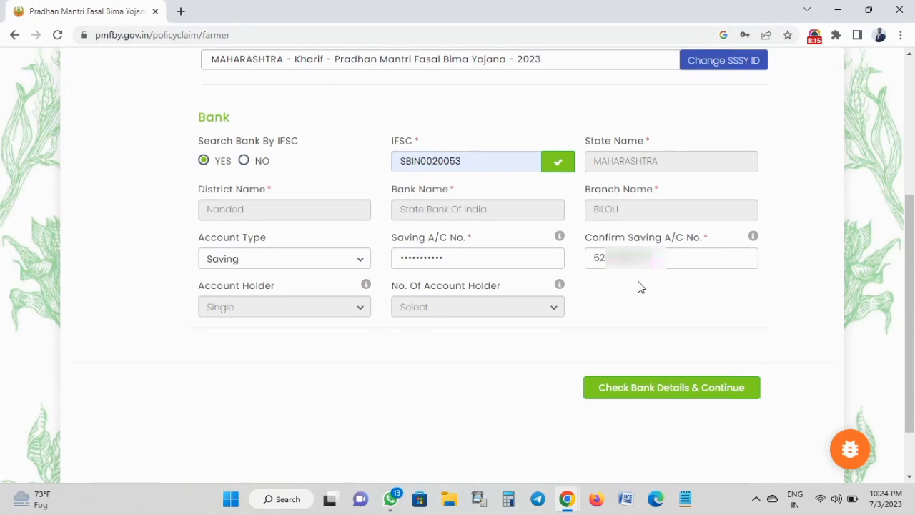
left_click(669, 391)
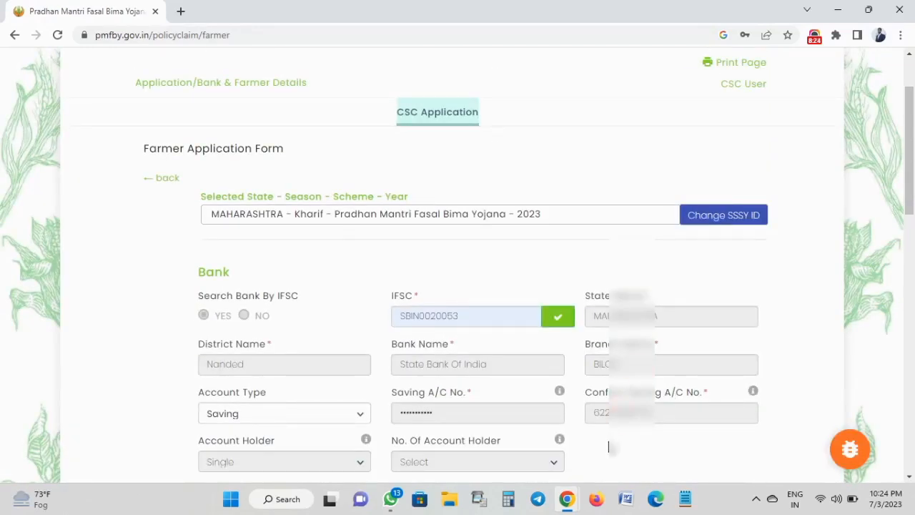
Scroll down to the Farmer Details section of the application form.
scroll(608, 447, "down", 5)
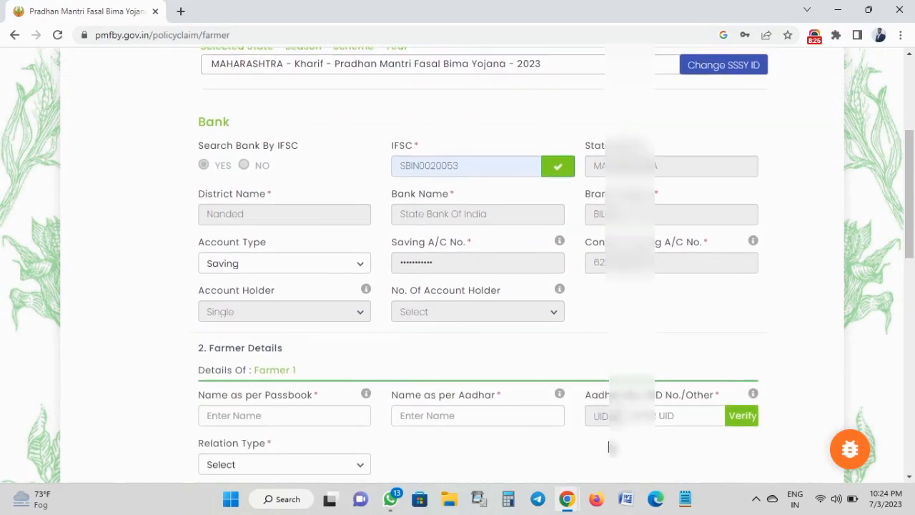
scroll(608, 447, "down", 1)
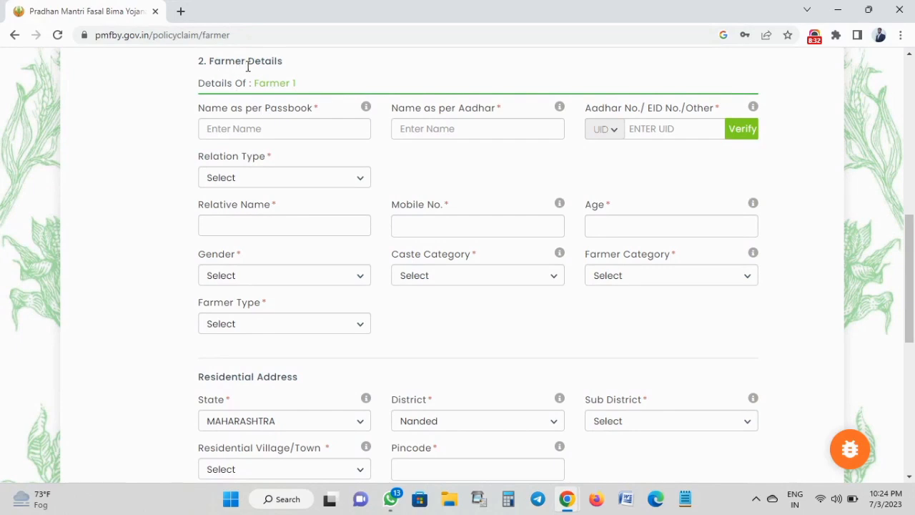
left_click_drag(285, 67, 296, 90)
left_click(210, 89)
left_click(296, 91)
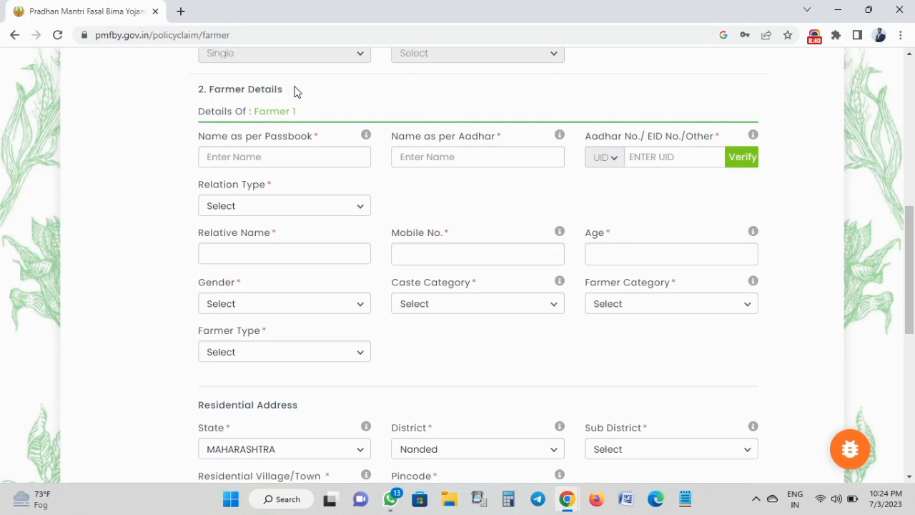
Look over the passbook name, Aadhaar name and Aadhaar number fields, dismissing the autofill suggestions.
left_click(215, 157)
left_click(180, 172)
scroll(204, 184, "down", 2)
scroll(203, 184, "down", 2)
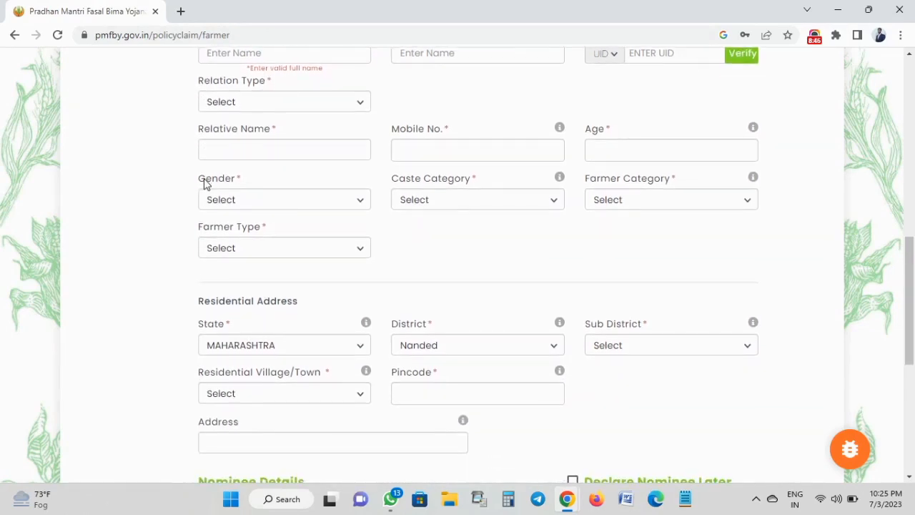
scroll(204, 184, "up", 1)
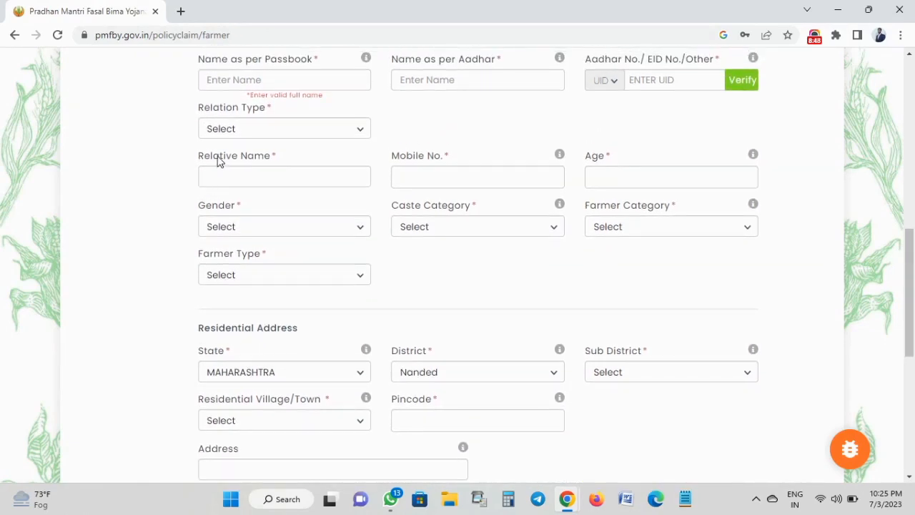
scroll(219, 159, "up", 1)
triple_click(224, 99)
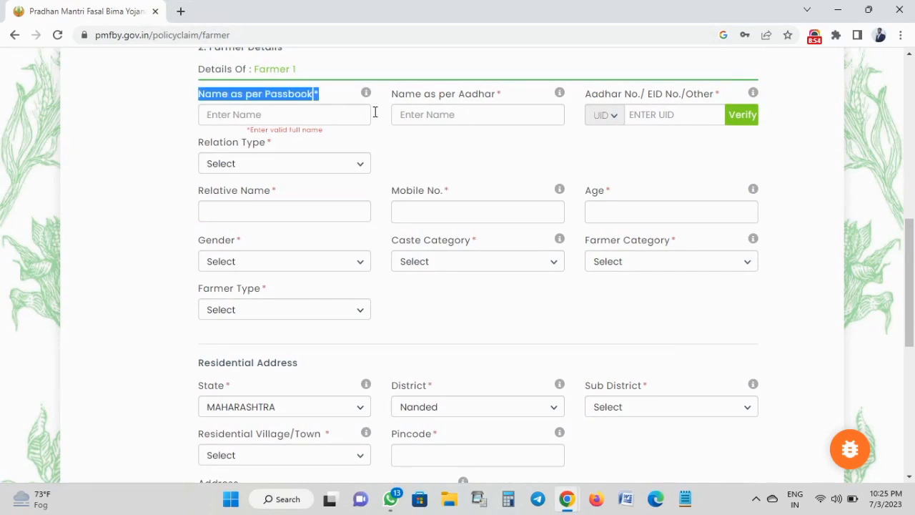
triple_click(438, 99)
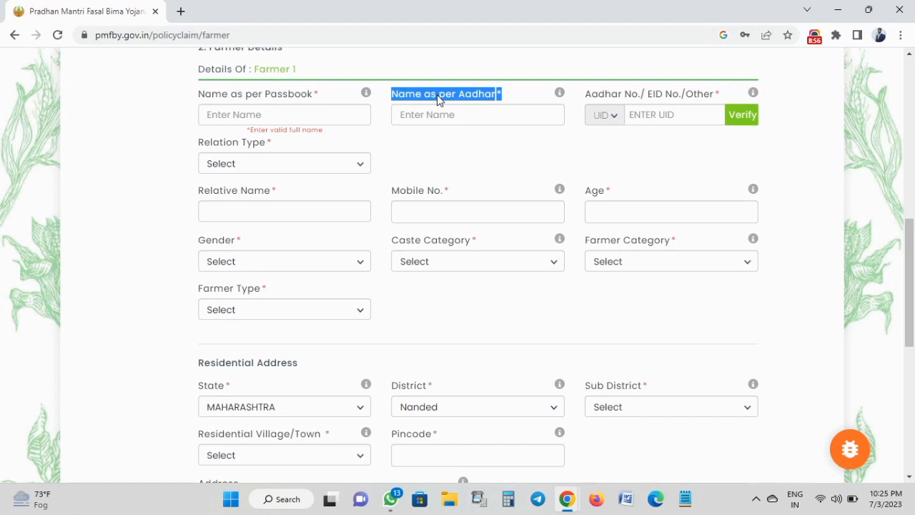
left_click(449, 145)
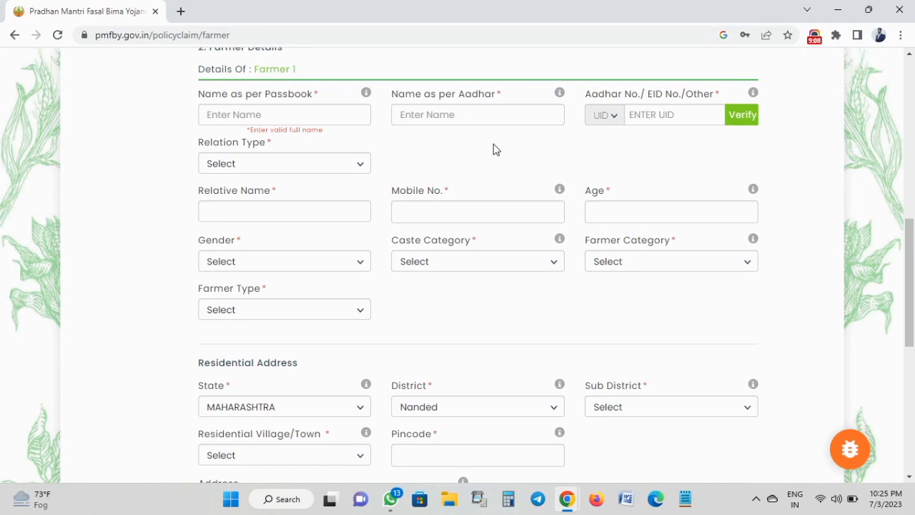
left_click(654, 120)
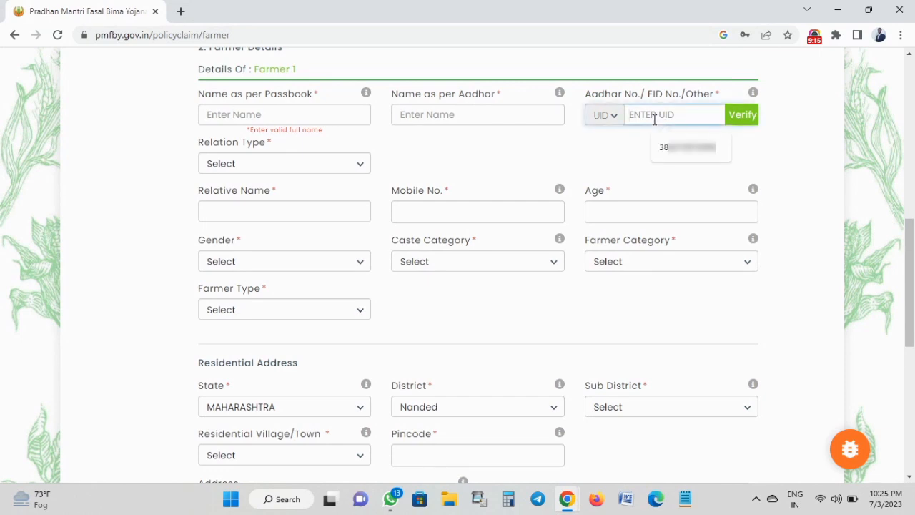
left_click(628, 155)
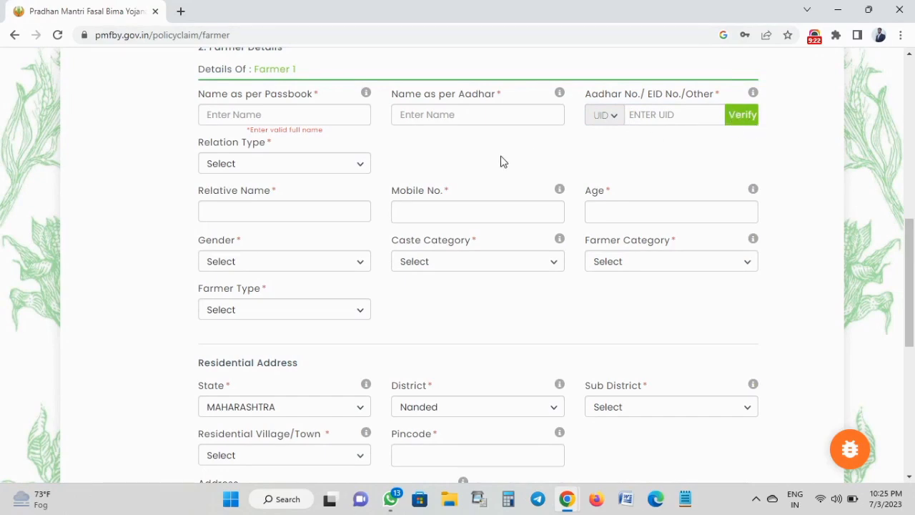
Choose S/O, Male, OBC, Owner and Small in Farmer 1's relation, gender, caste, category and type dropdowns.
left_click(341, 167)
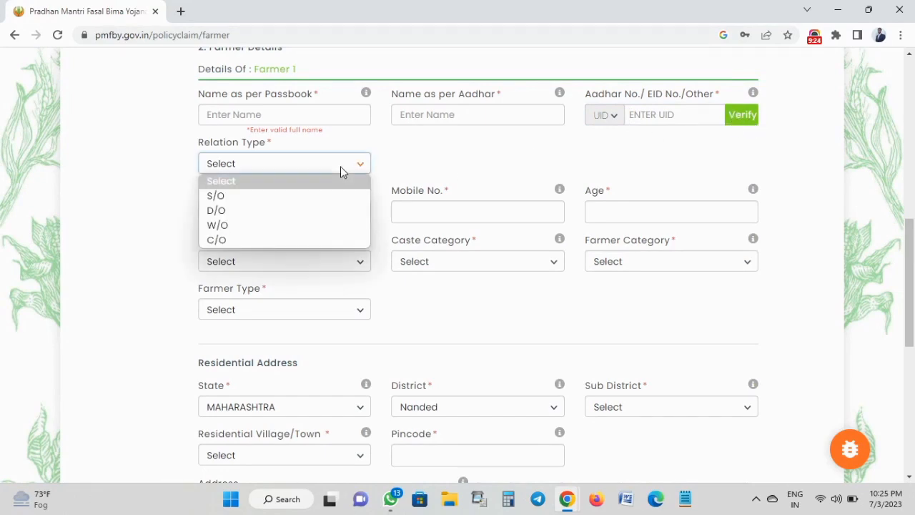
left_click(274, 205)
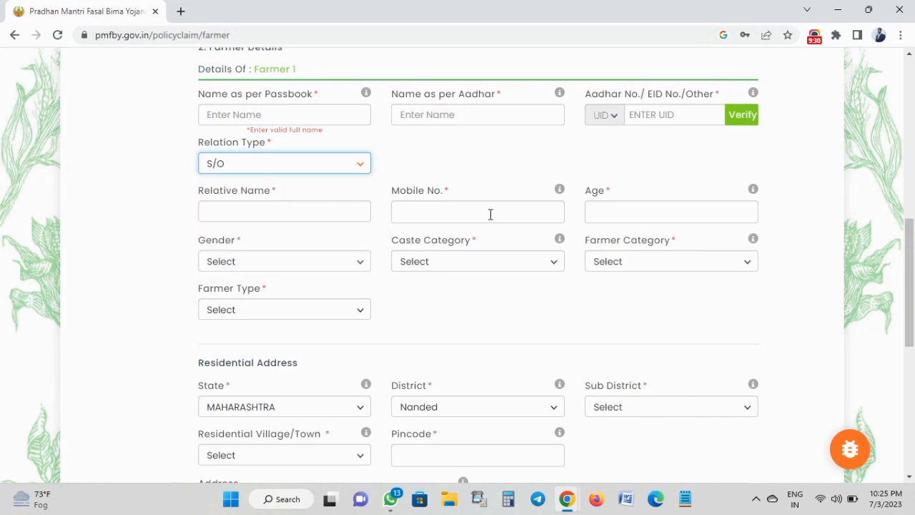
left_click(328, 263)
left_click(270, 296)
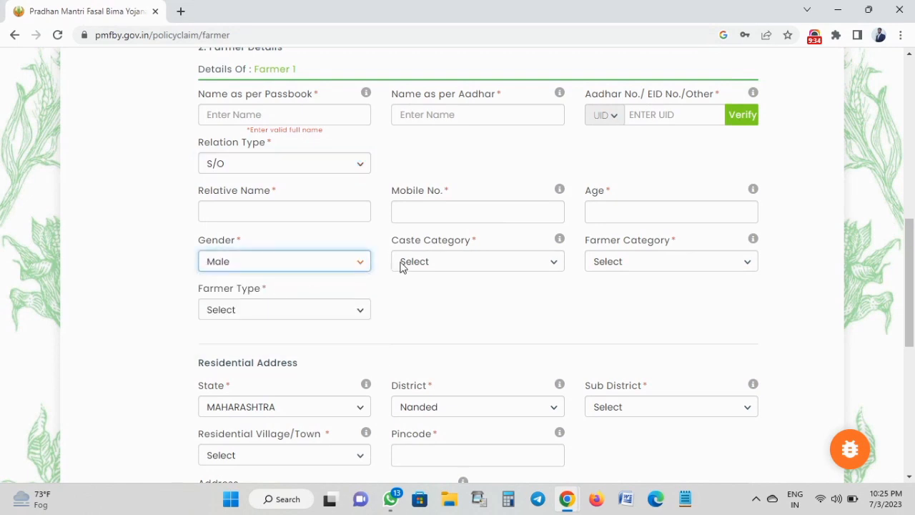
left_click(445, 259)
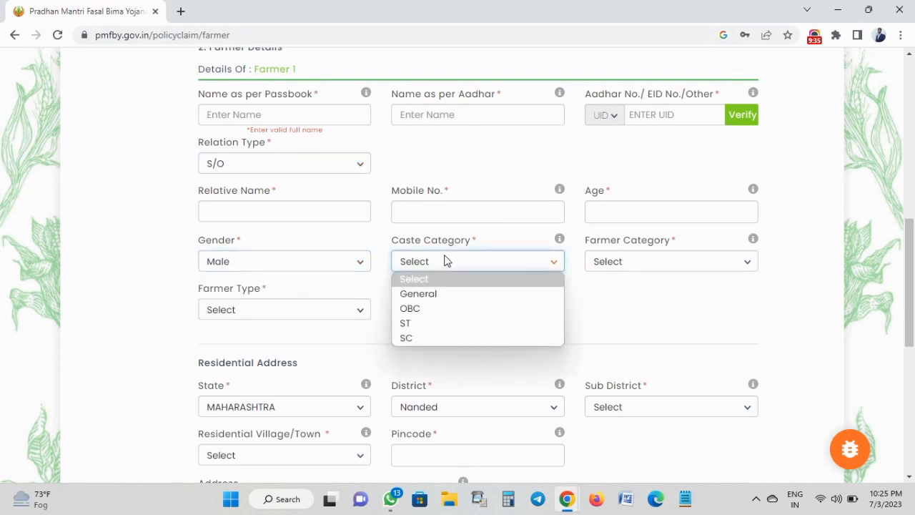
left_click(425, 310)
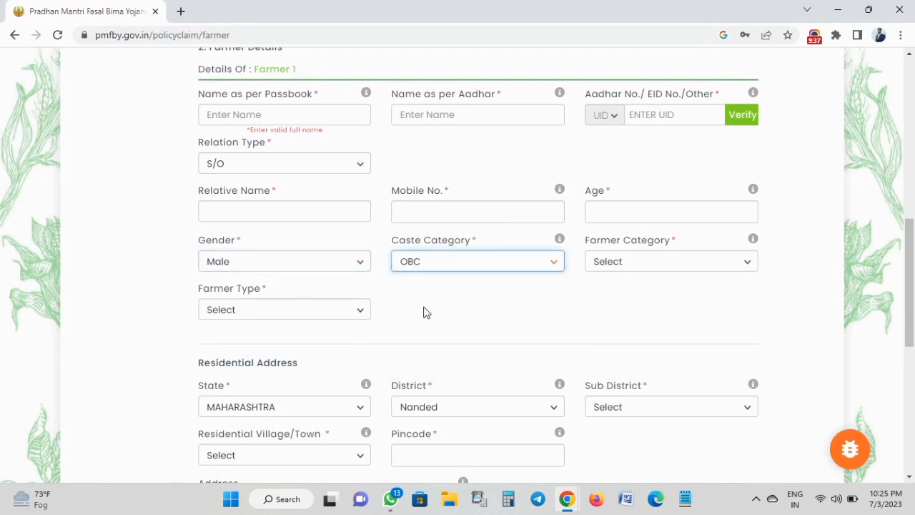
left_click(622, 261)
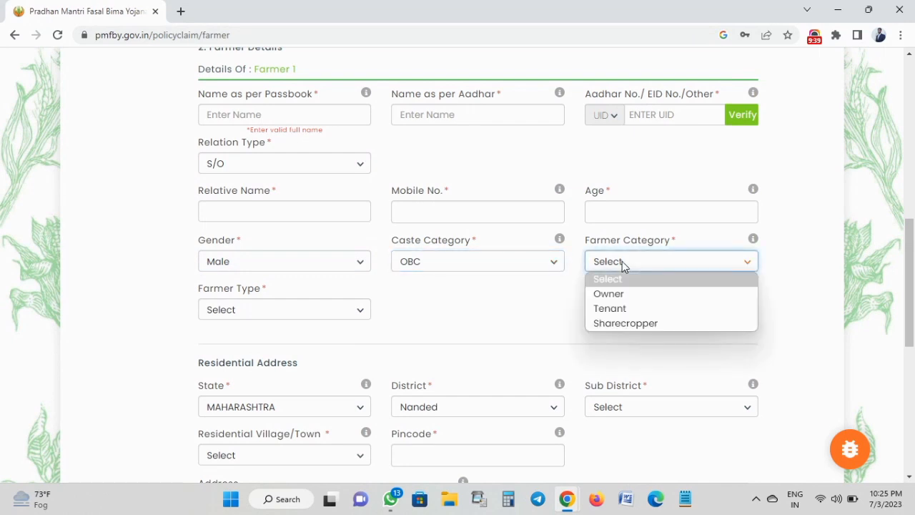
left_click(609, 299)
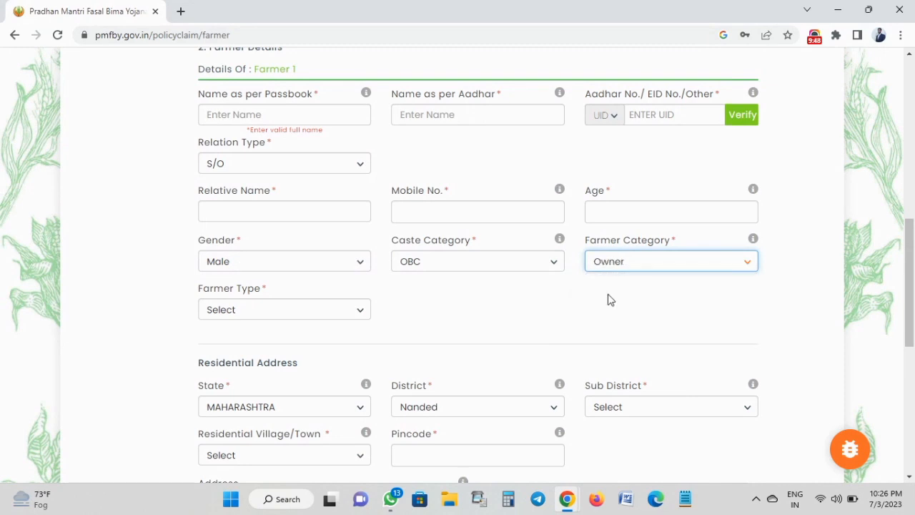
left_click(300, 311)
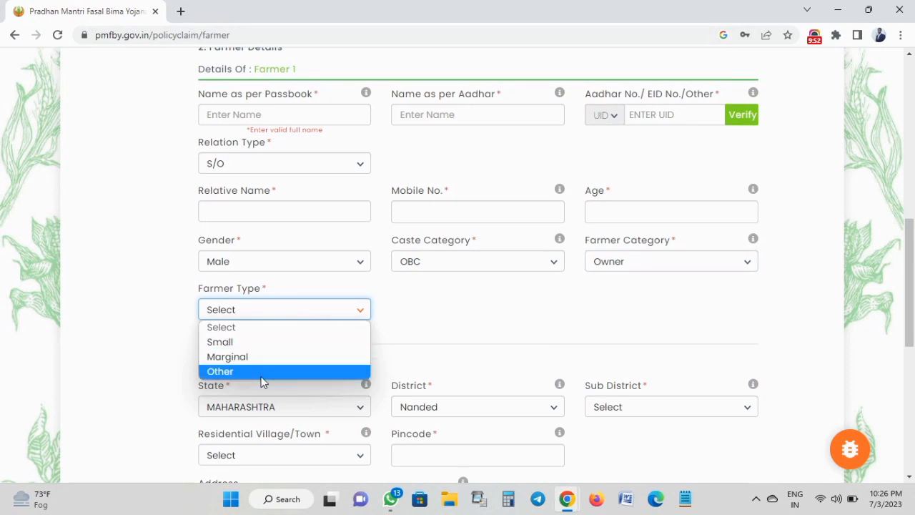
left_click(293, 349)
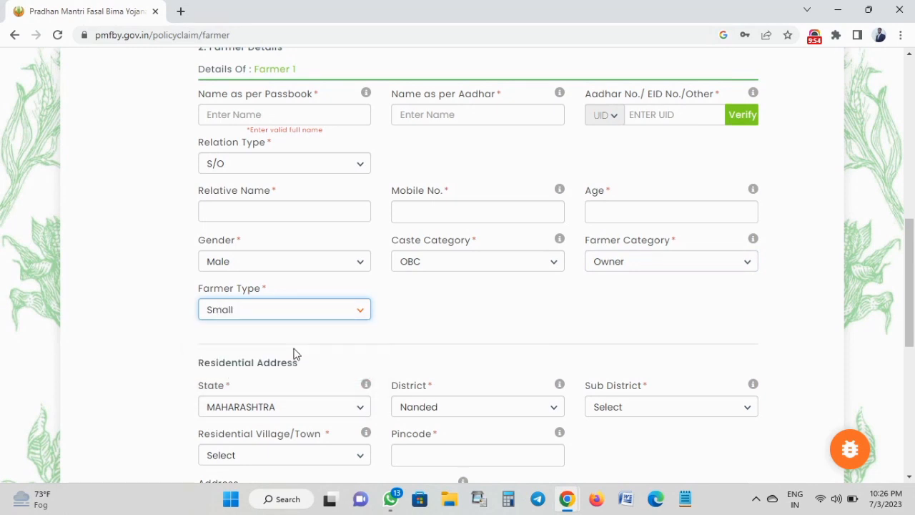
left_click(402, 336)
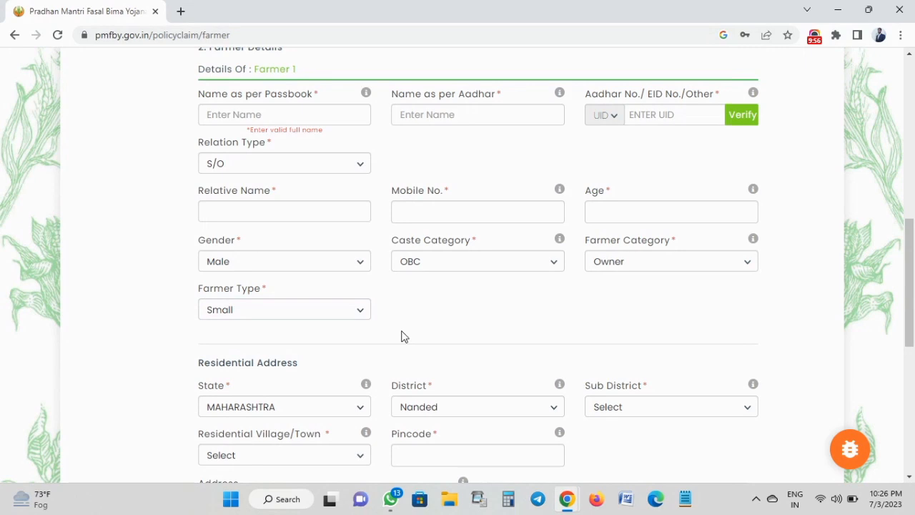
scroll(402, 336, "down", 4)
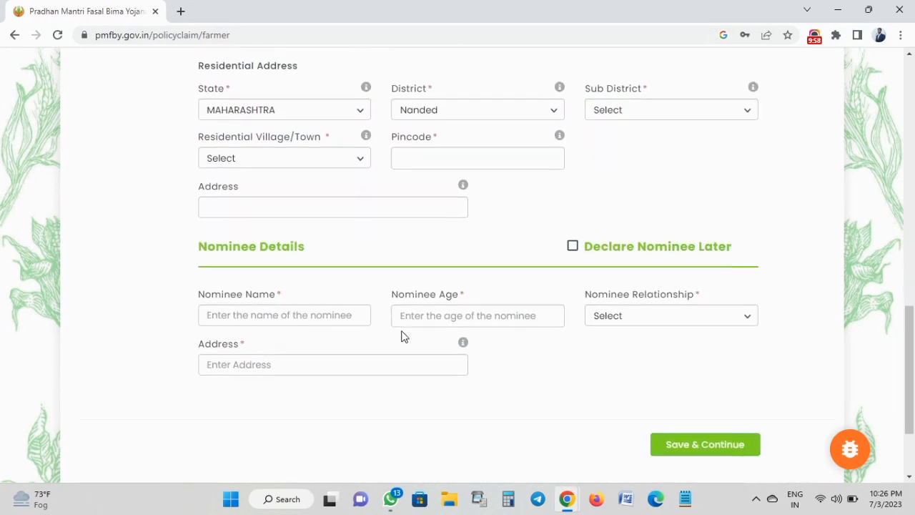
triple_click(236, 65)
left_click(235, 65)
scroll(236, 65, "up", 1)
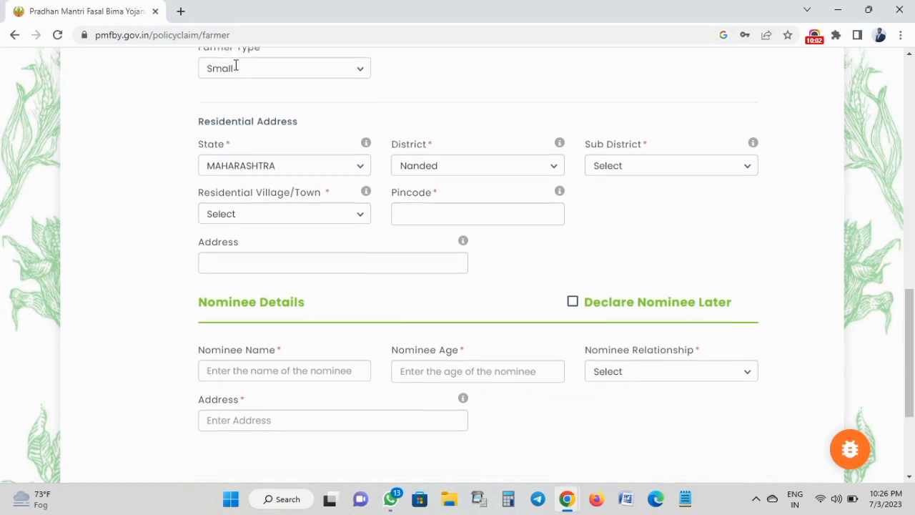
scroll(236, 65, "down", 1)
scroll(236, 65, "up", 1)
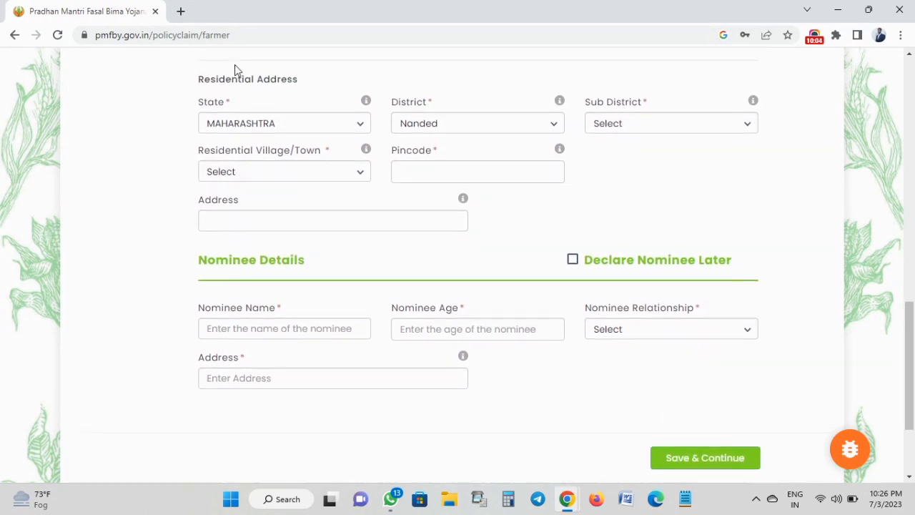
triple_click(236, 80)
left_click(236, 80)
left_click(625, 127)
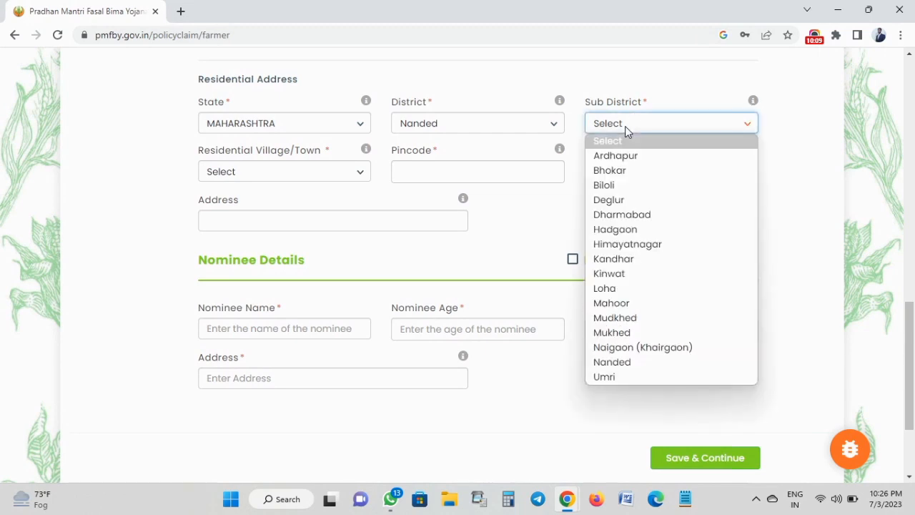
left_click(388, 194)
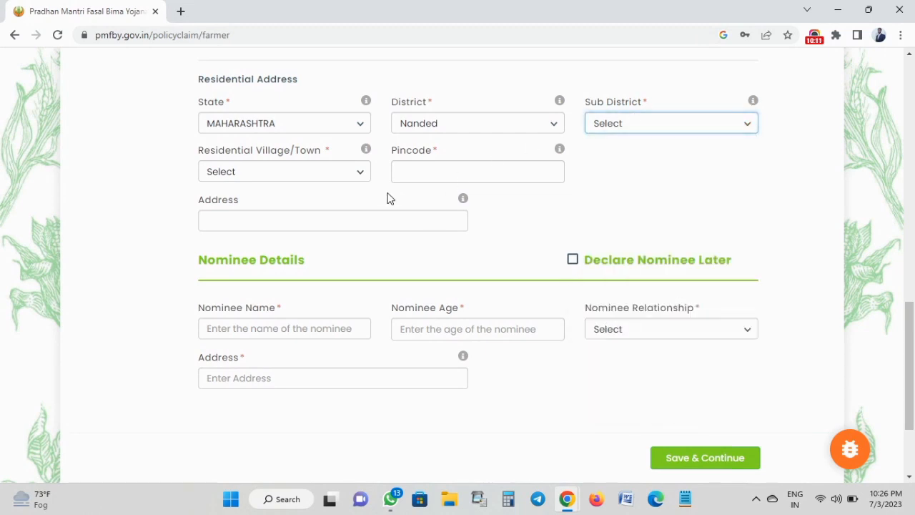
double_click(272, 151)
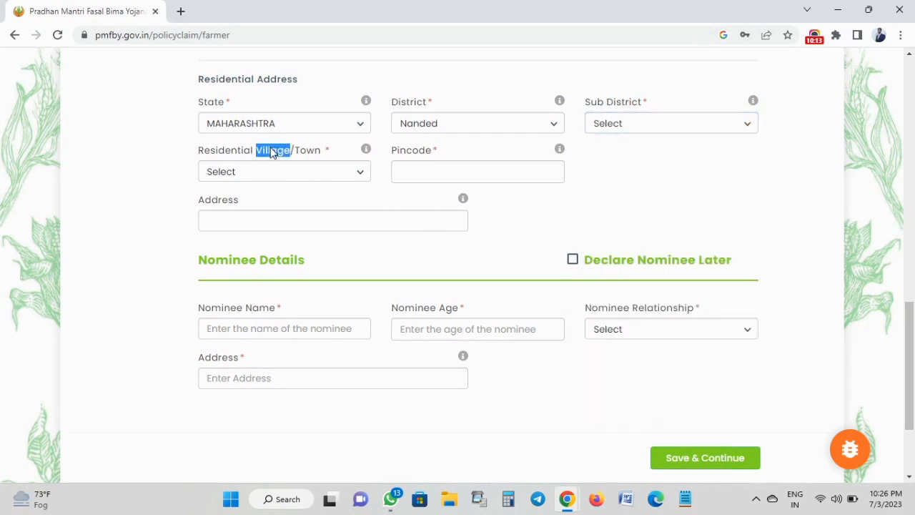
double_click(411, 159)
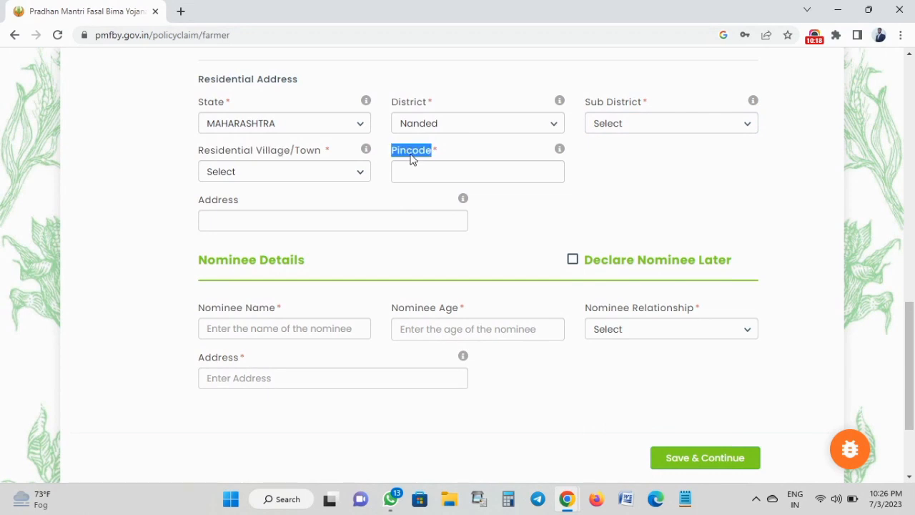
left_click(507, 219)
scroll(422, 300, "down", 2)
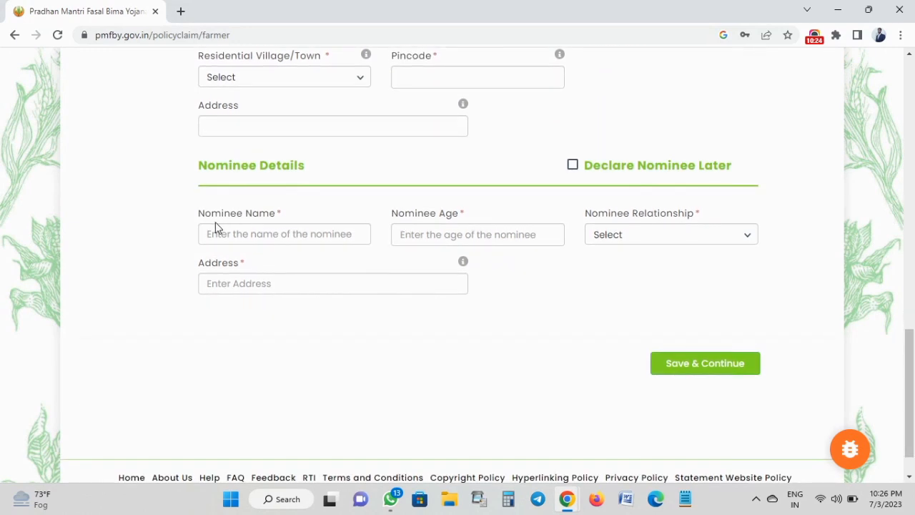
triple_click(240, 172)
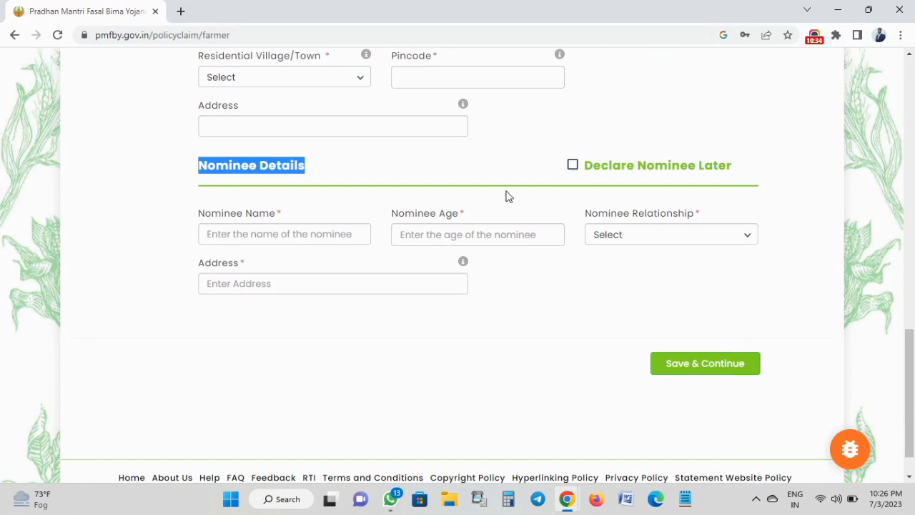
left_click(288, 261)
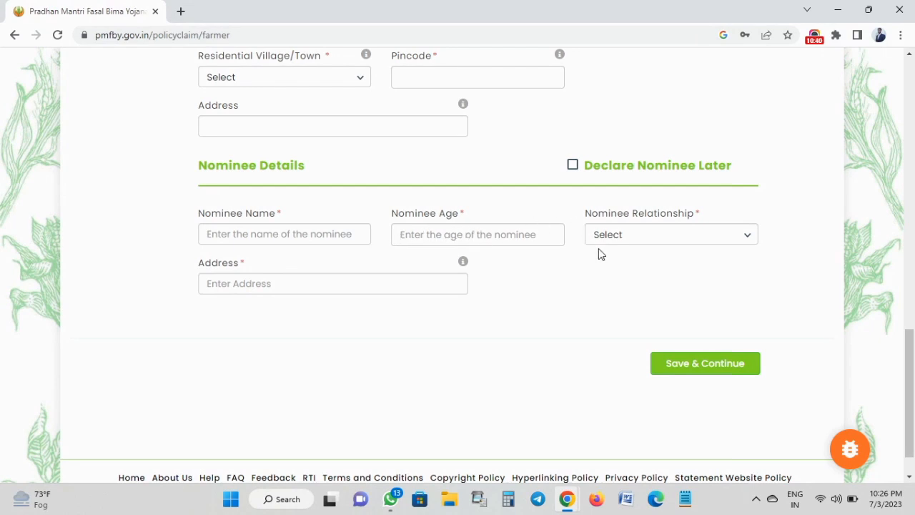
left_click(618, 236)
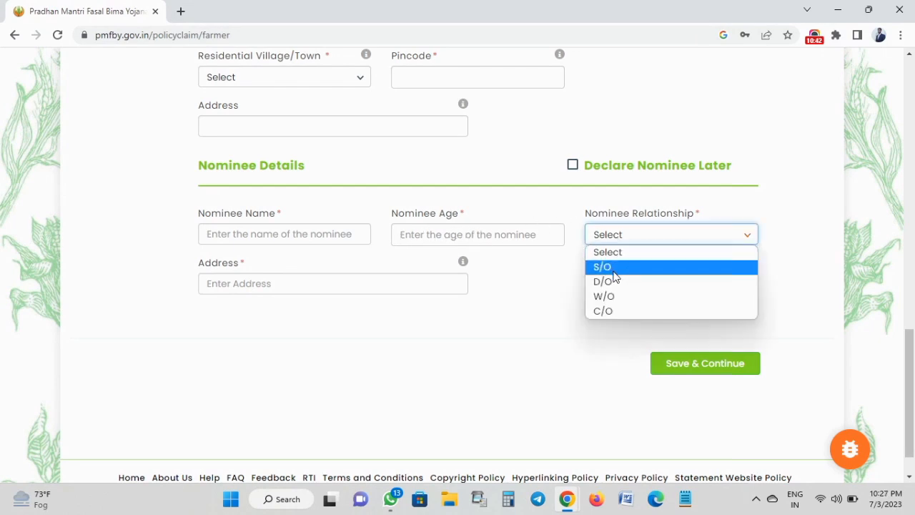
left_click(530, 297)
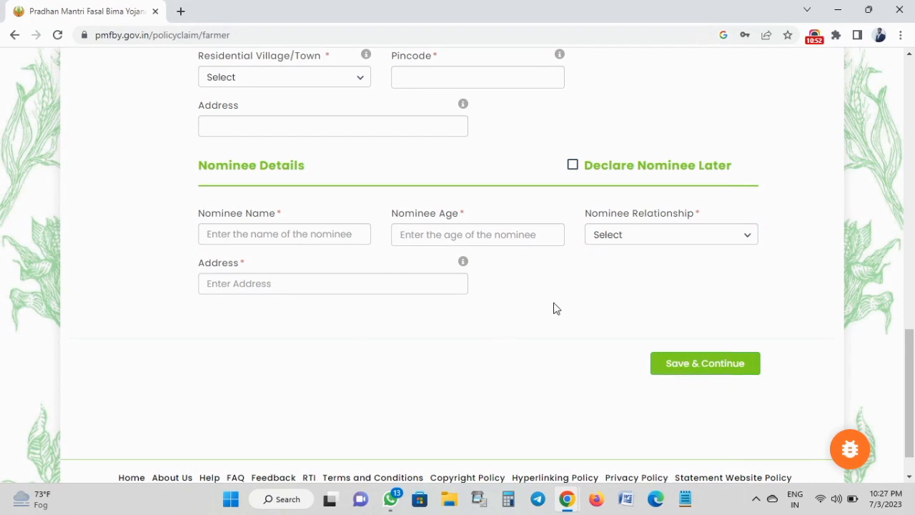
scroll(557, 308, "up", 2)
scroll(557, 307, "up", 3)
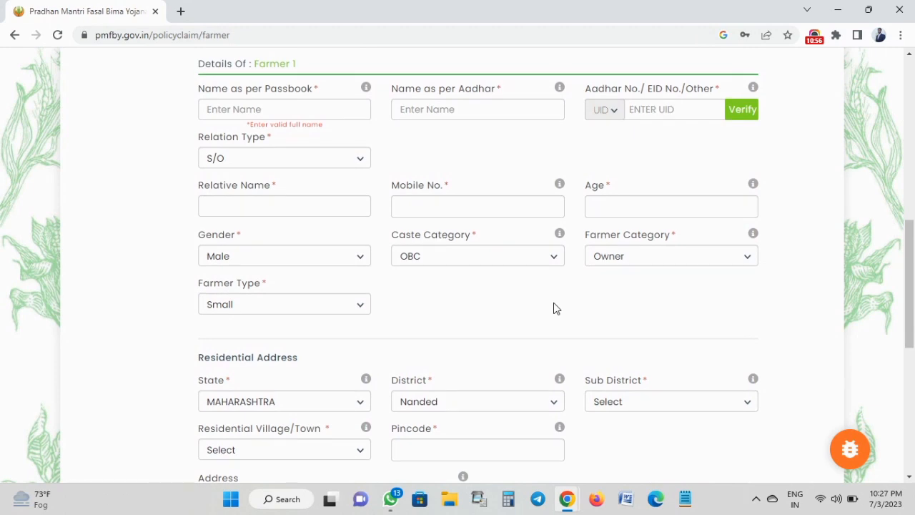
Fill Farmer 1's passbook name, Aadhaar name and Aadhaar number from saved suggestions, then verify the Aadhaar.
left_click(294, 111)
left_click(315, 146)
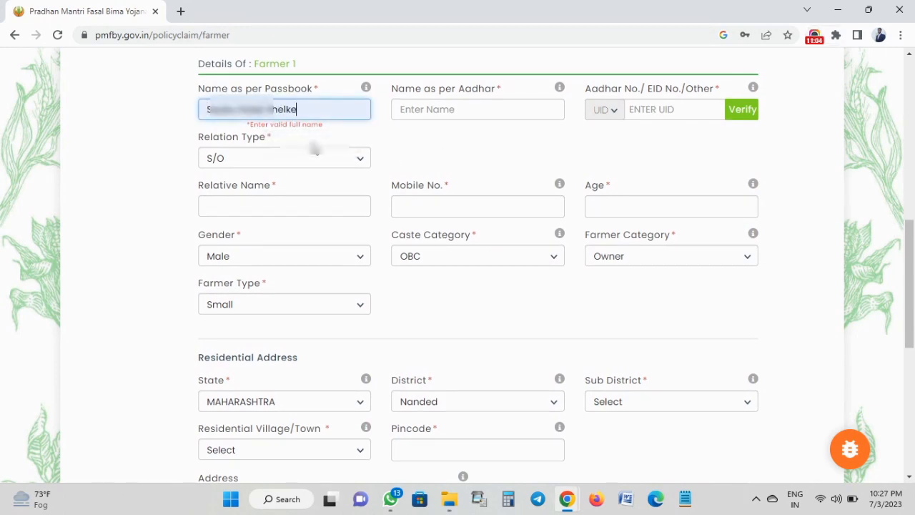
left_click(406, 109)
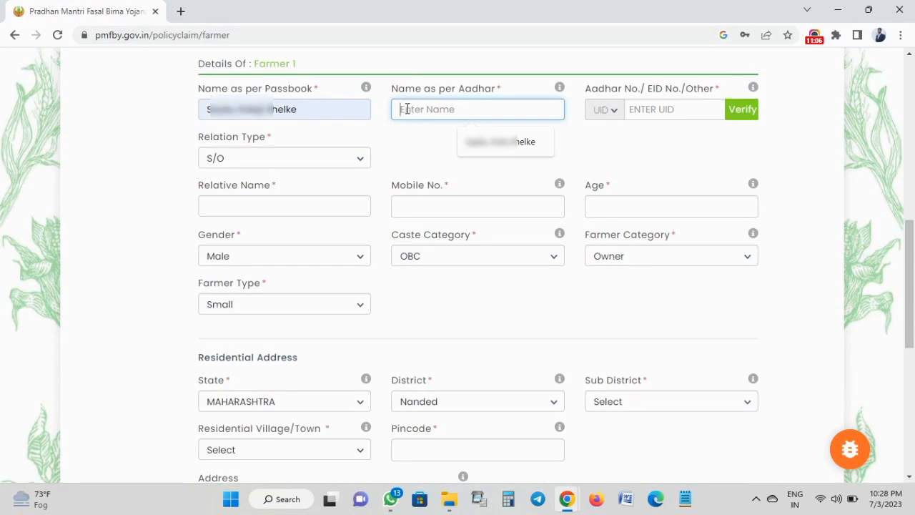
left_click(489, 147)
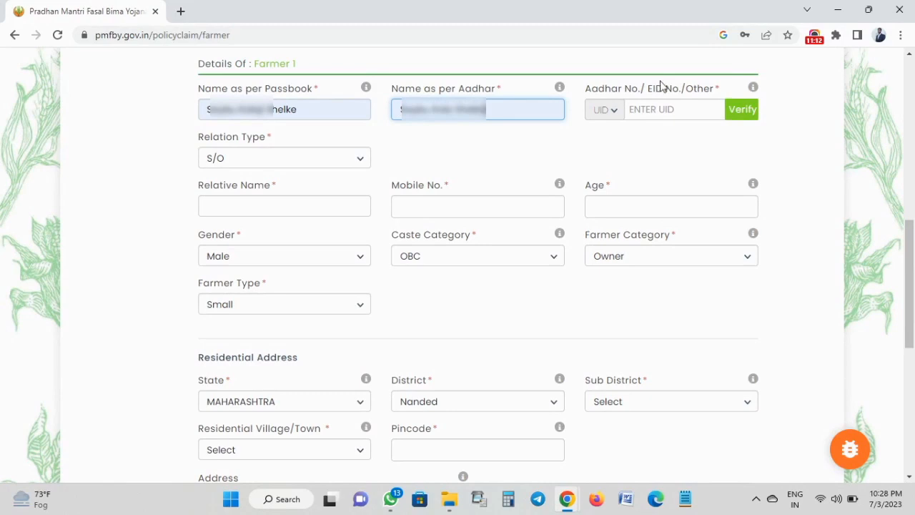
left_click(667, 108)
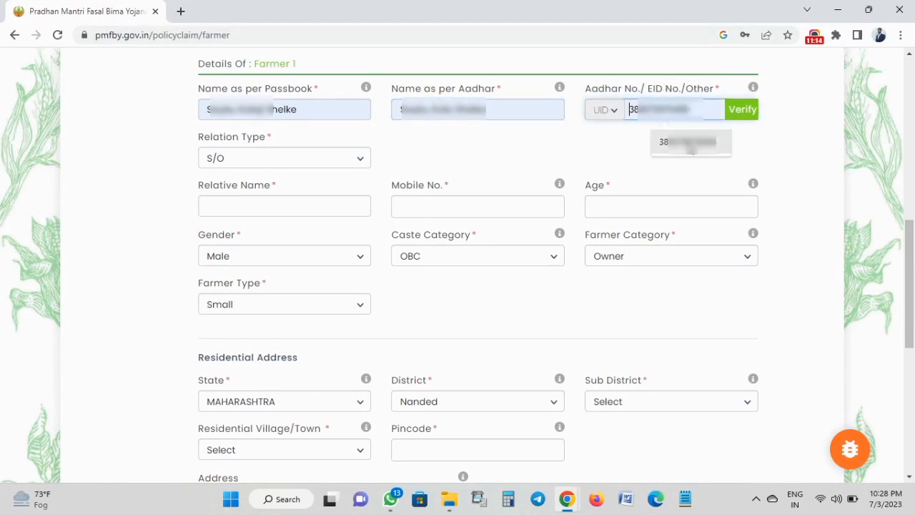
left_click(686, 141)
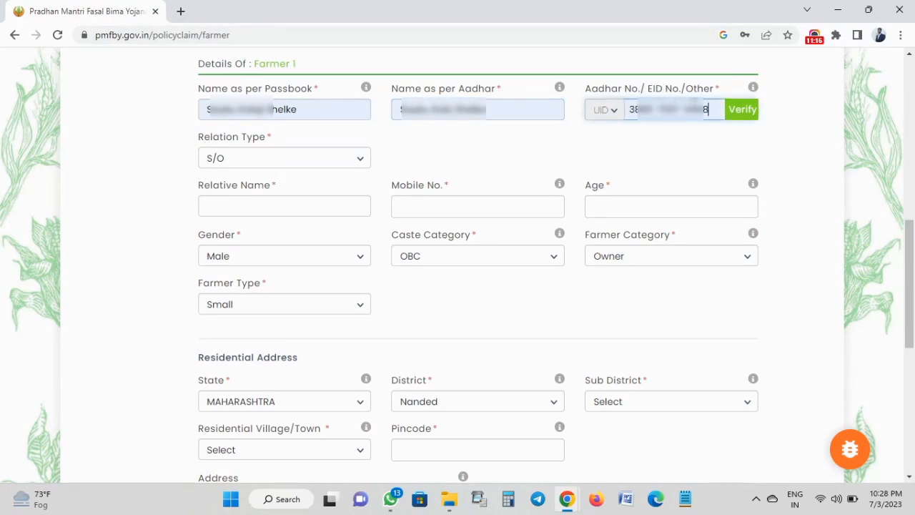
left_click(744, 111)
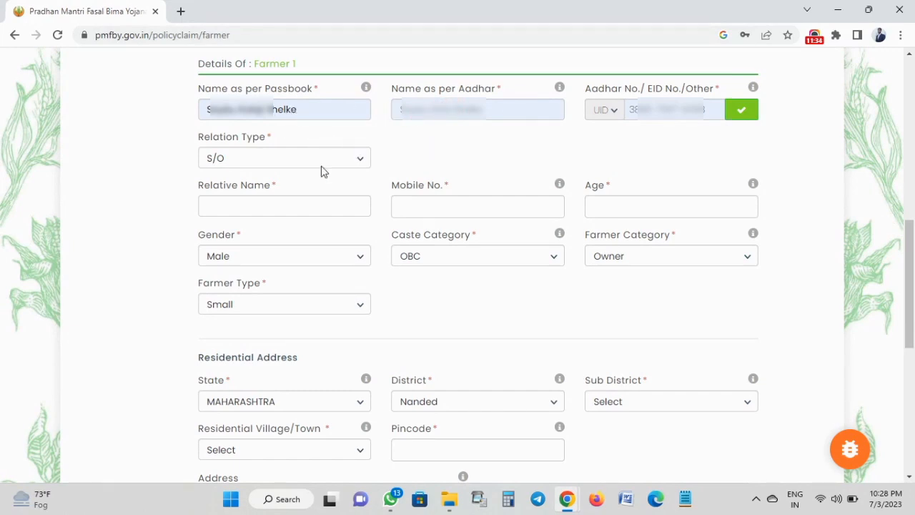
Fill the relative name from autofill, enter the mobile number and set the age to 47.
left_click(251, 206)
key("Down")
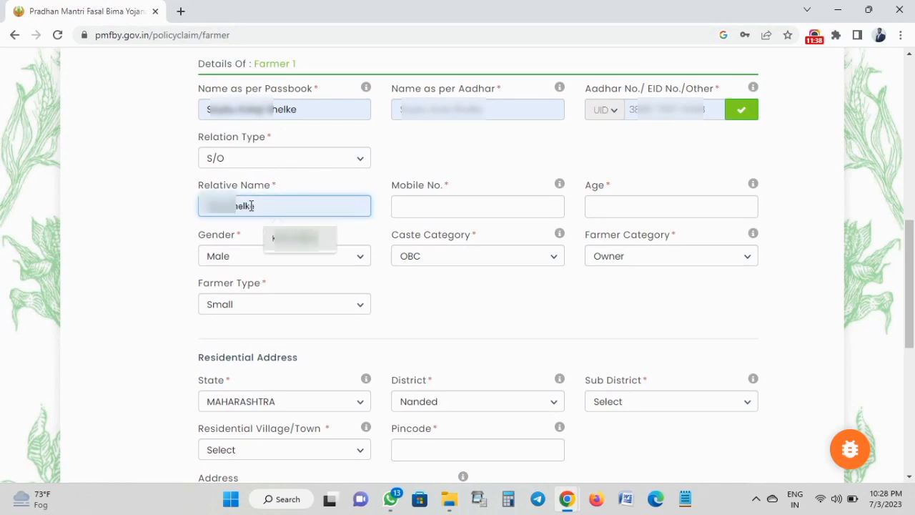
key("Return")
key("Tab")
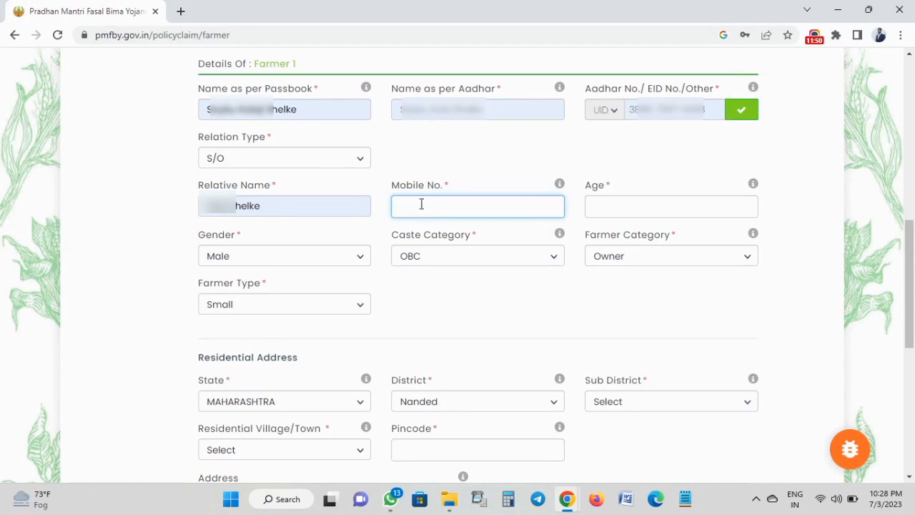
type("774")
left_click(623, 204)
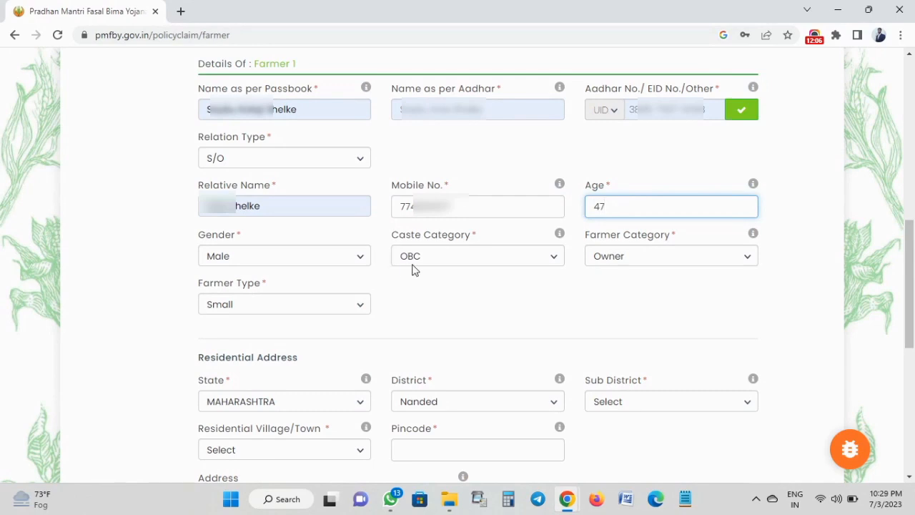
left_click(422, 312)
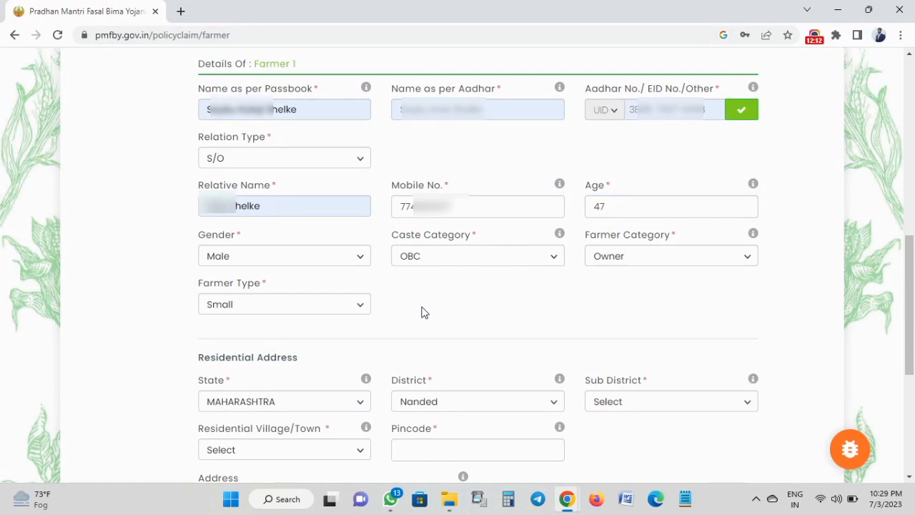
Set sub district Biloli, village Rudrapur and pincode 431710, then begin the street address.
scroll(422, 311, "down", 3)
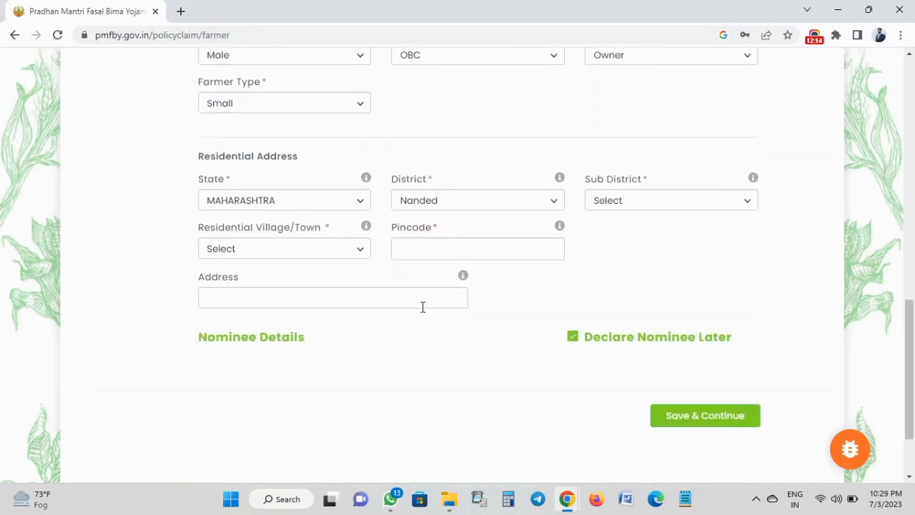
scroll(422, 307, "down", 2)
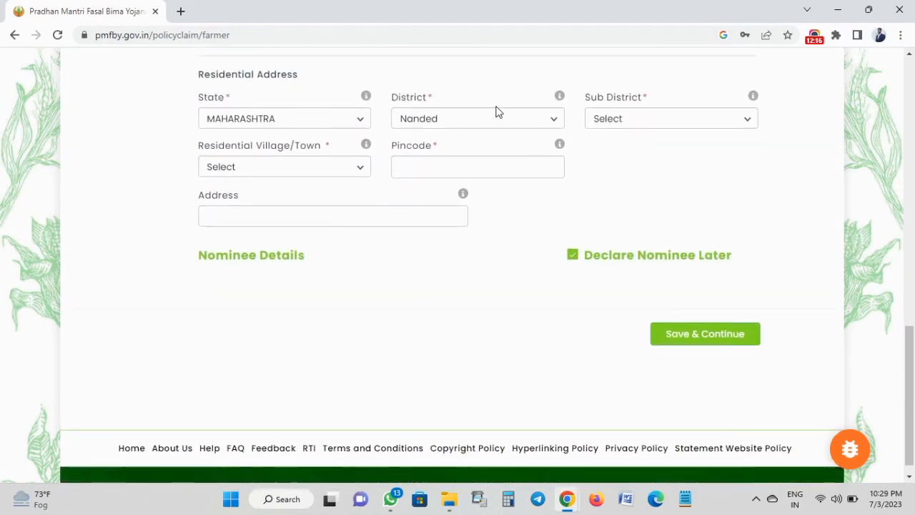
left_click(613, 118)
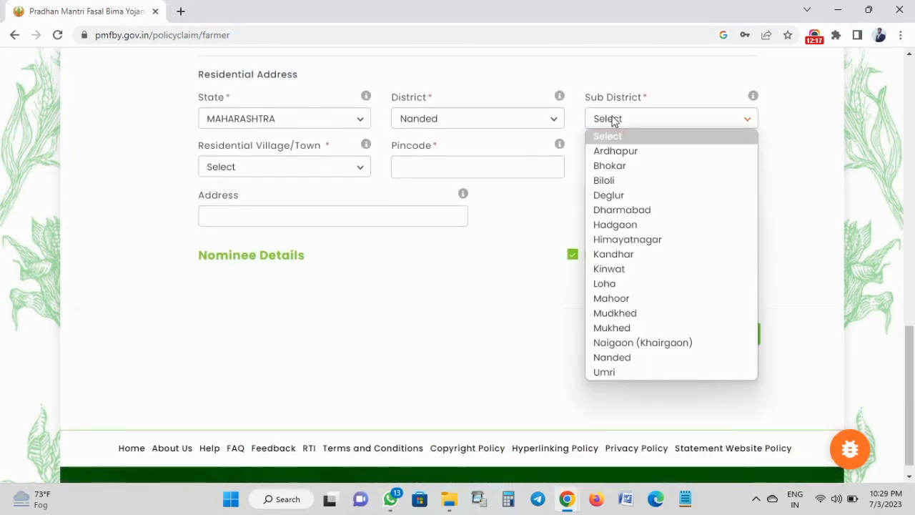
left_click(615, 180)
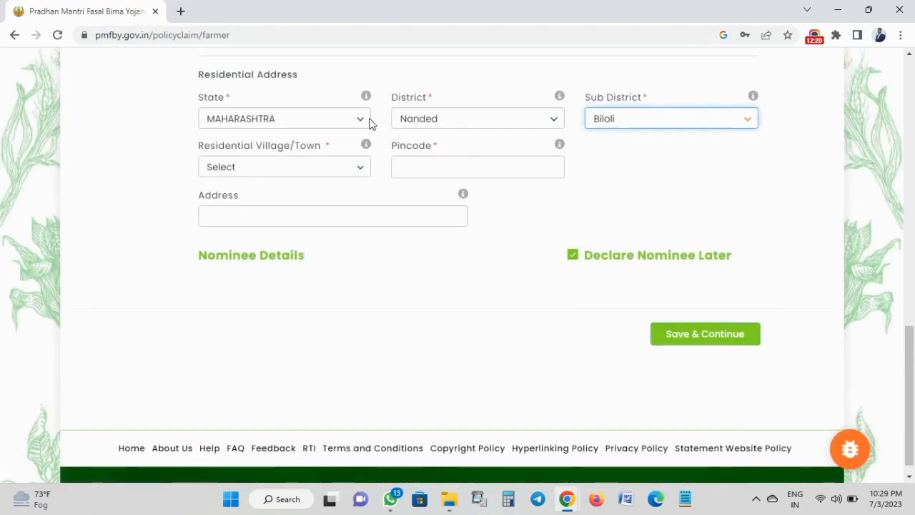
left_click(308, 168)
scroll(271, 334, "down", 3)
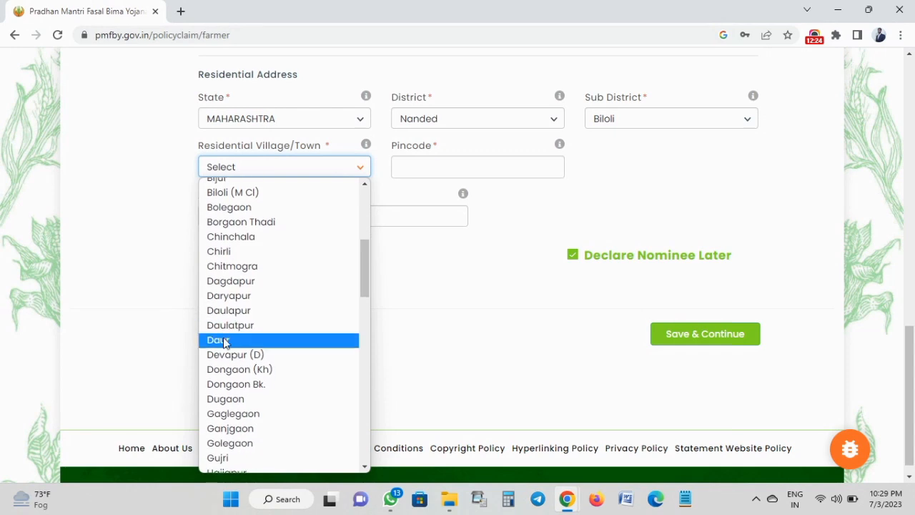
scroll(224, 342, "down", 10)
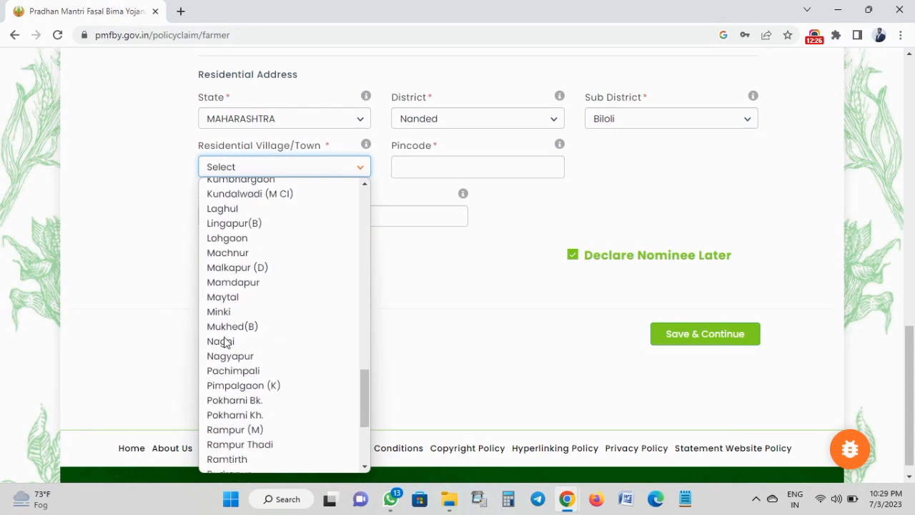
scroll(223, 286, "down", 3)
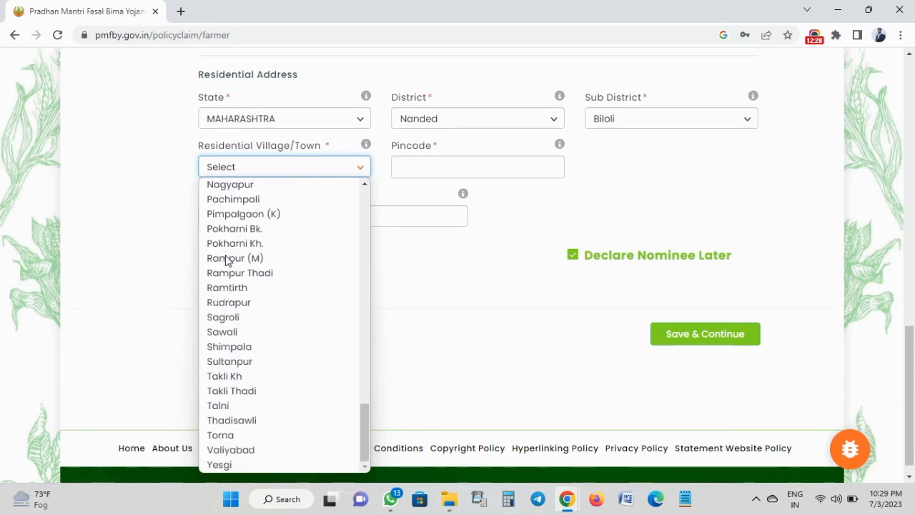
left_click(225, 302)
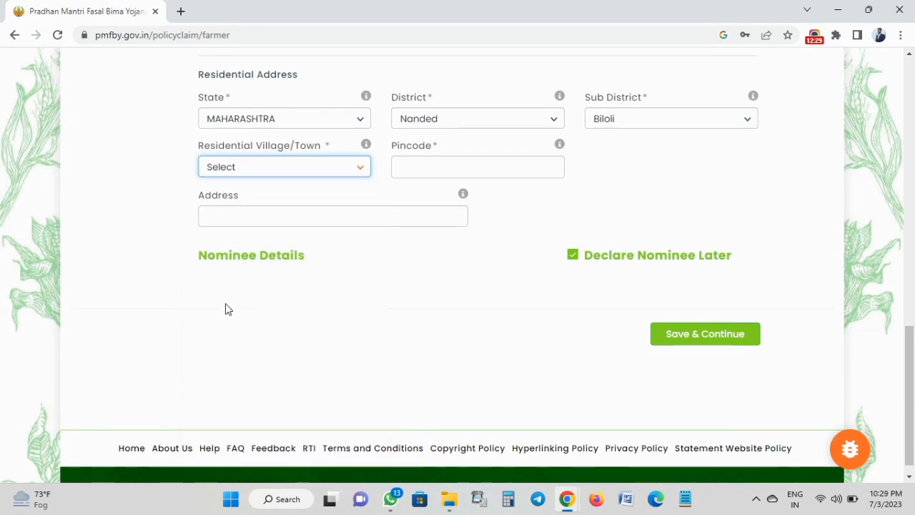
left_click(412, 172)
left_click(491, 203)
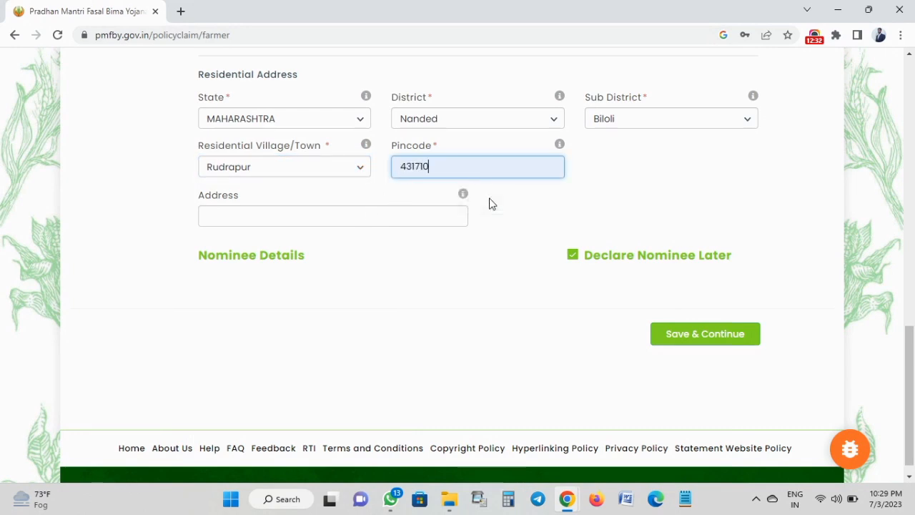
left_click(357, 218)
Accept the street address, untick Declare Nominee Later and fill in the nominee's name.
left_click(329, 245)
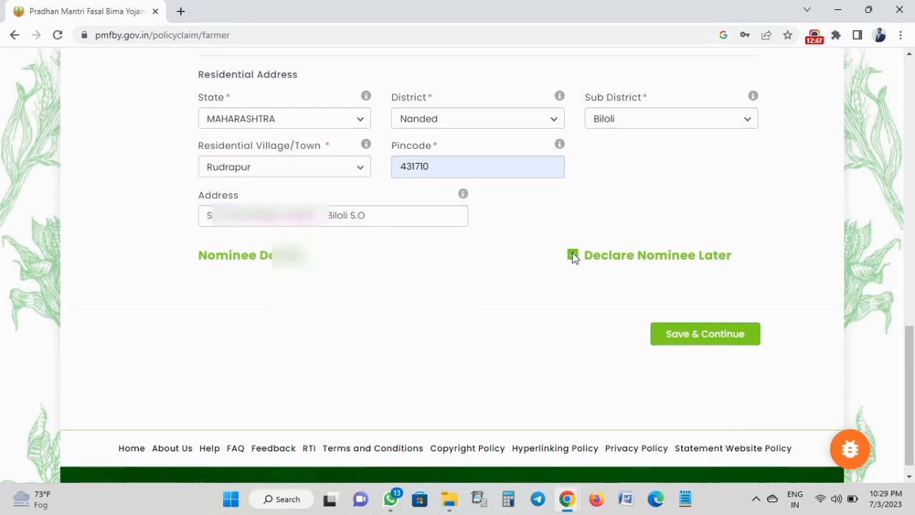
left_click(572, 256)
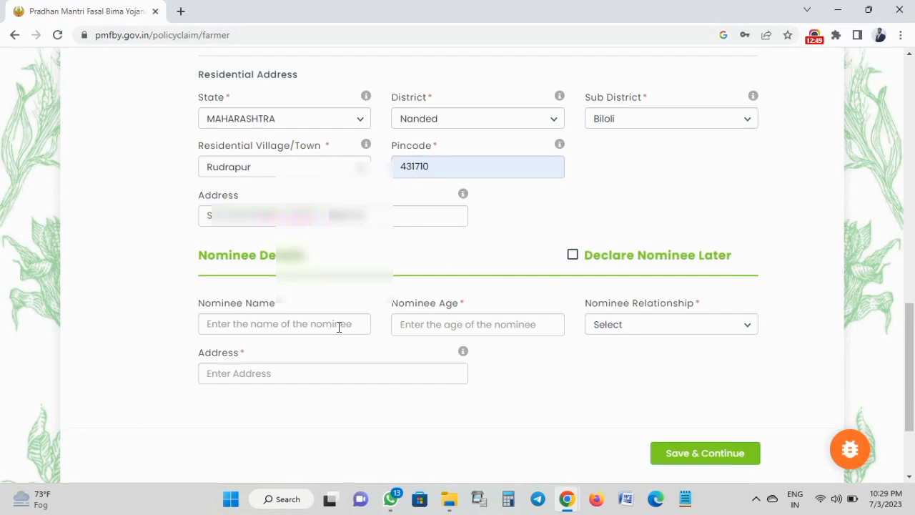
left_click(313, 325)
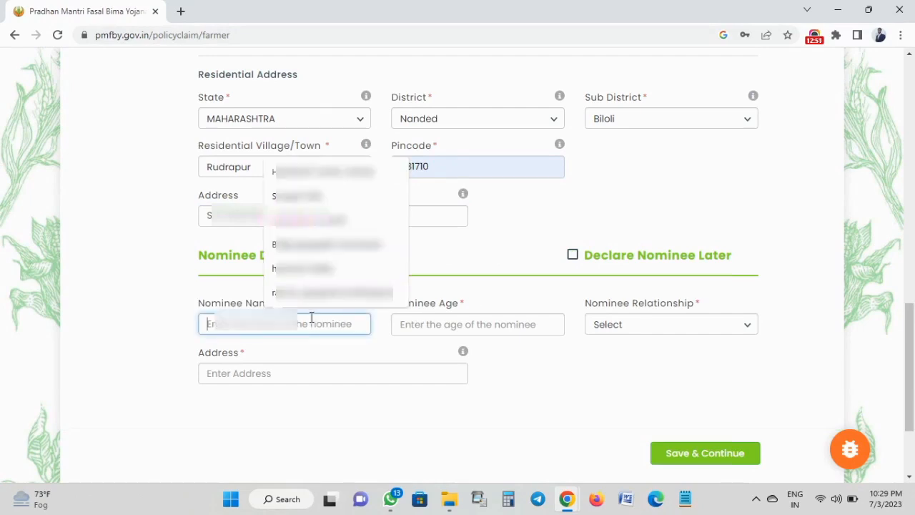
left_click(303, 283)
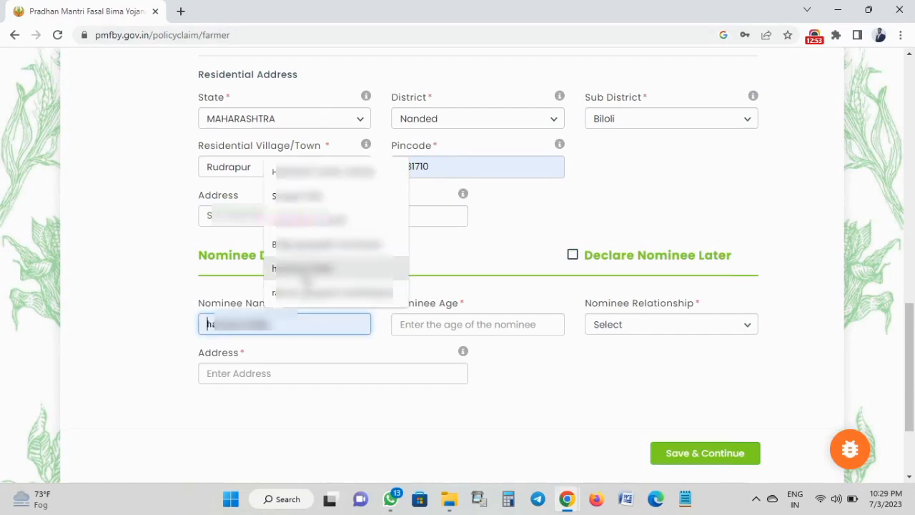
Give the nominee age 24, relationship S/O and an address, then save and continue.
left_click(411, 323)
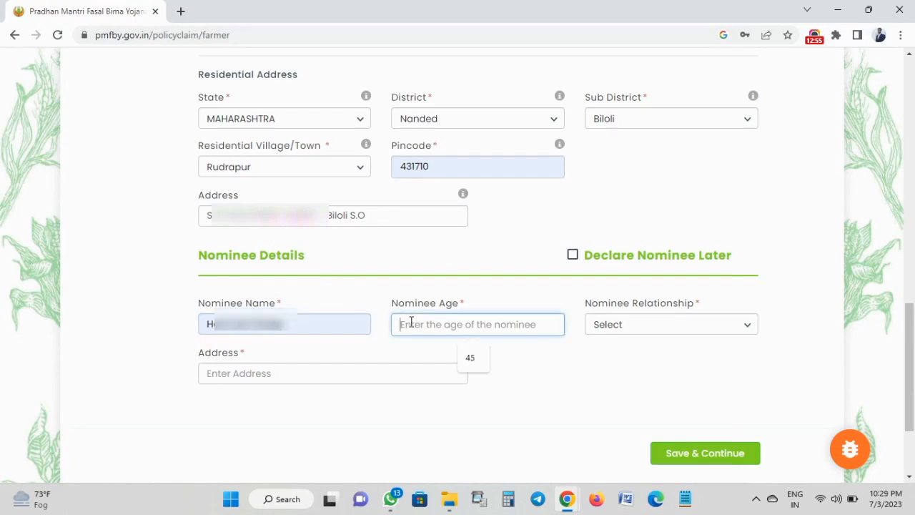
type("24")
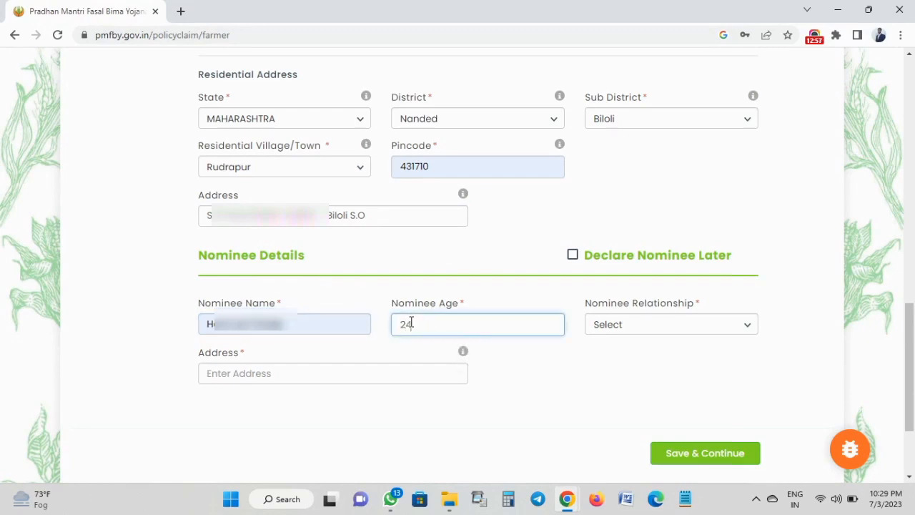
key("Tab")
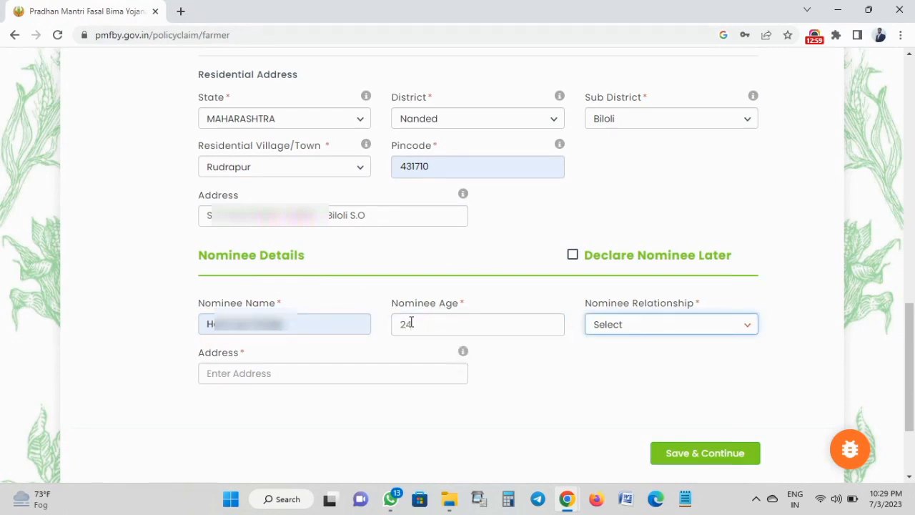
key("Down")
left_click(271, 370)
left_click(294, 412)
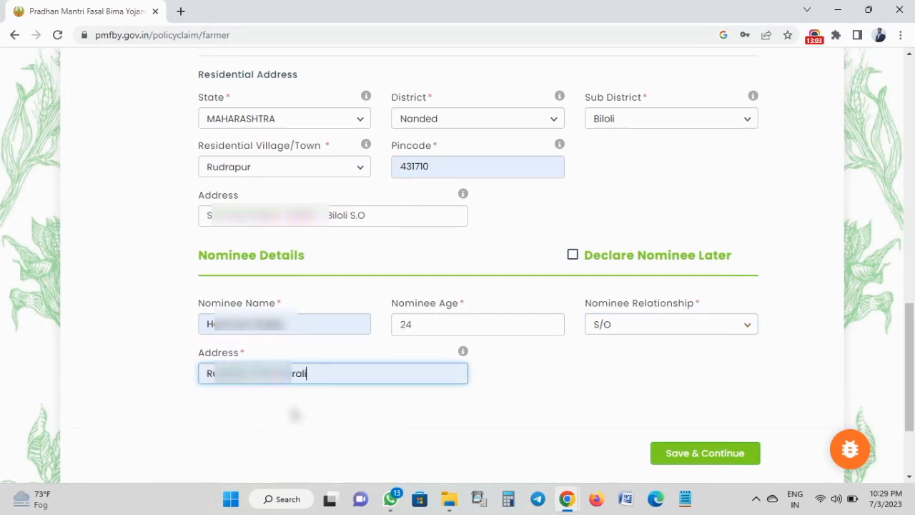
left_click(338, 423)
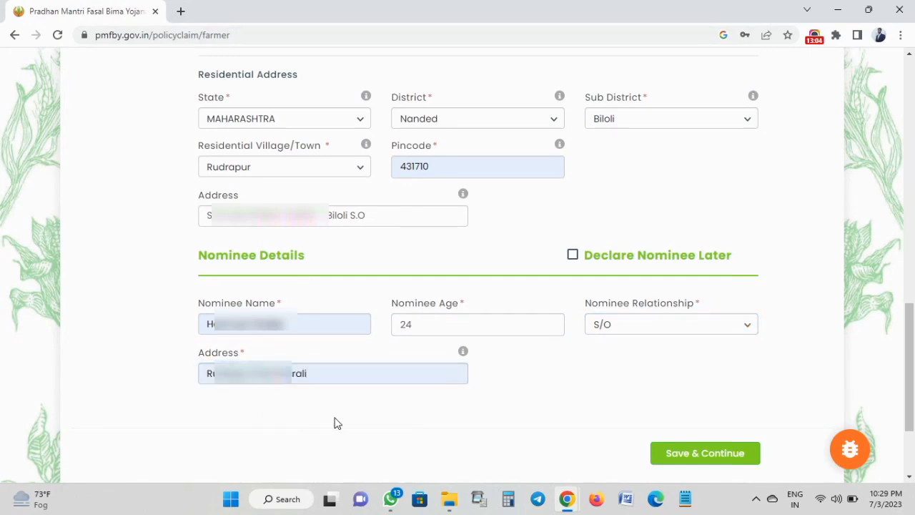
left_click(686, 455)
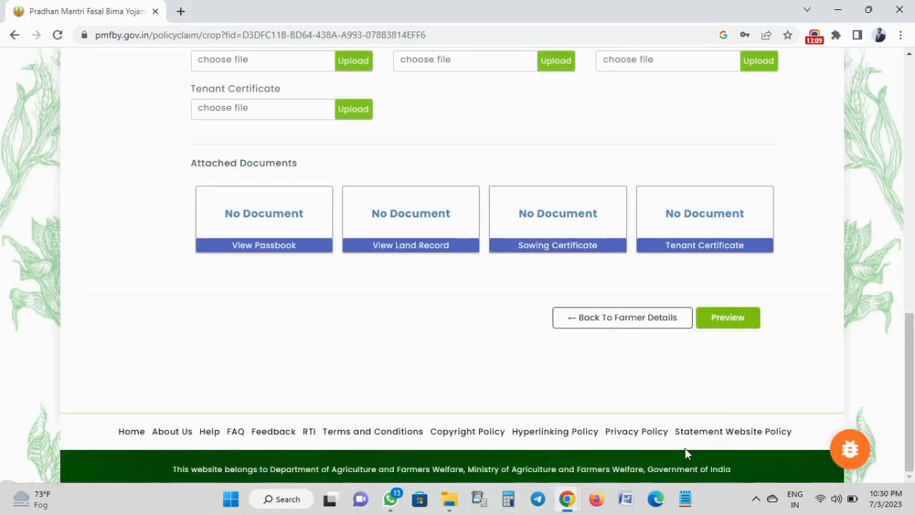
scroll(545, 367, "up", 2)
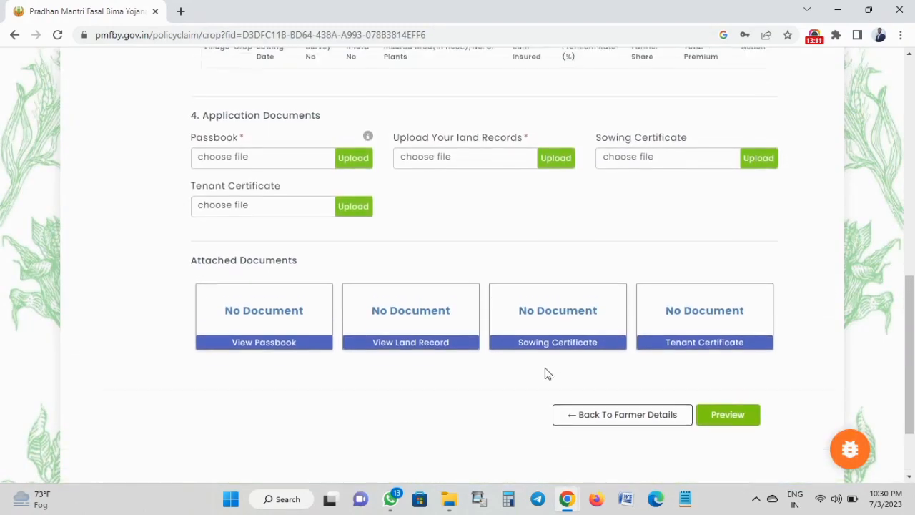
scroll(547, 372, "up", 2)
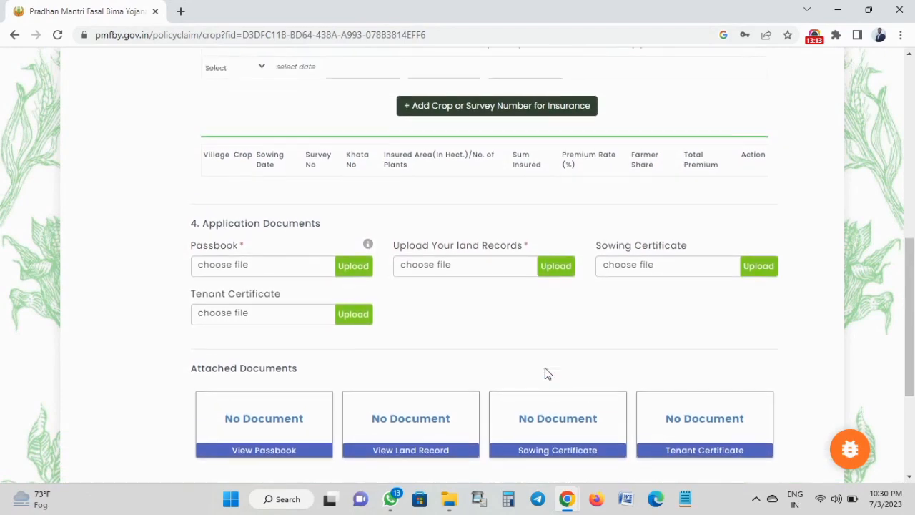
scroll(545, 372, "up", 2)
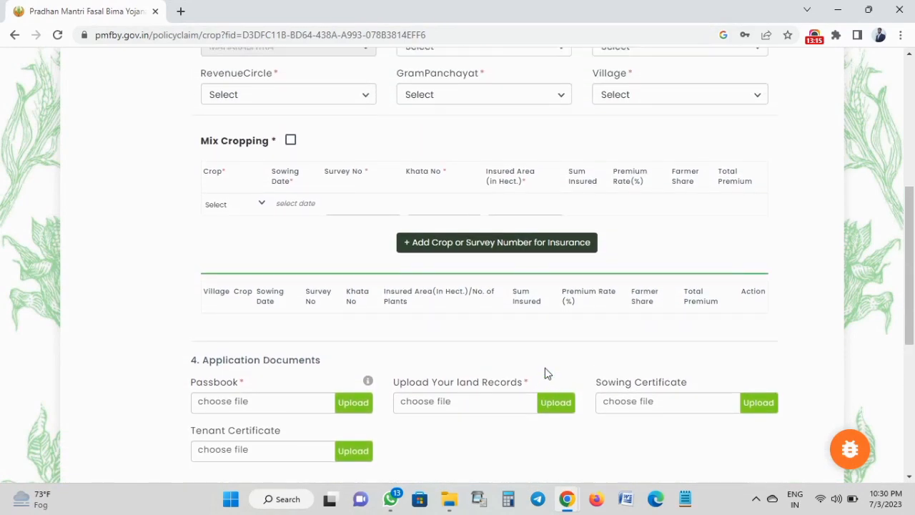
scroll(545, 368, "up", 3)
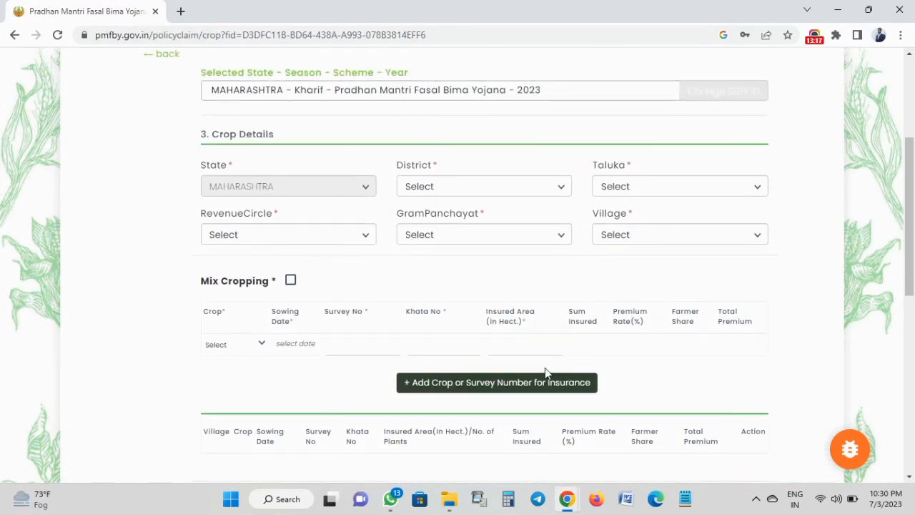
scroll(545, 368, "up", 2)
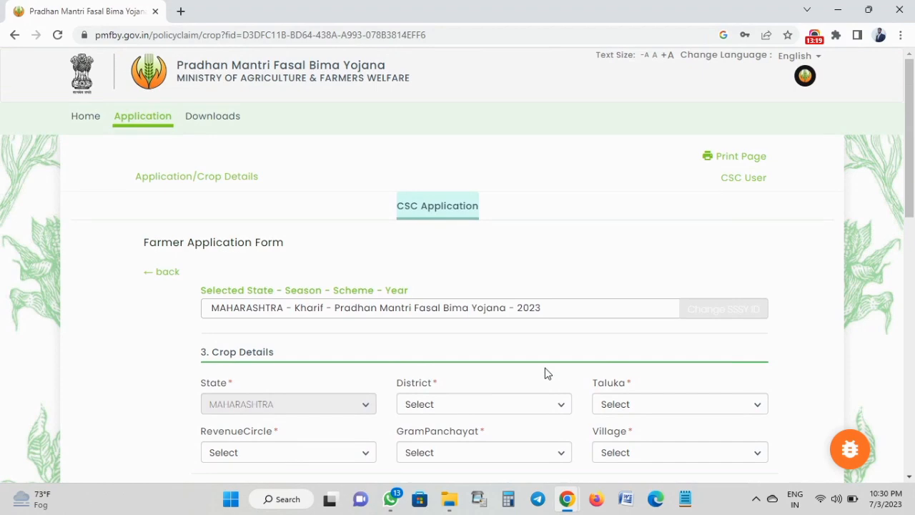
scroll(544, 368, "down", 3)
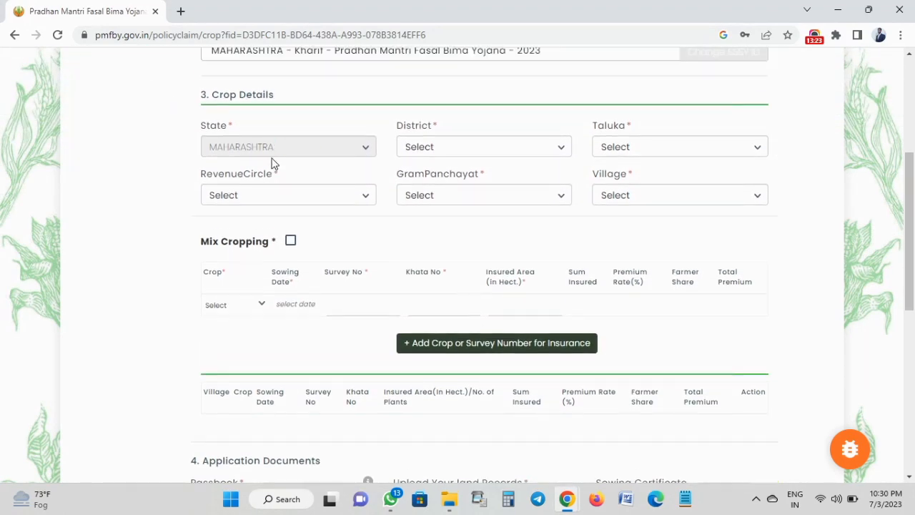
scroll(271, 164, "up", 1)
triple_click(236, 184)
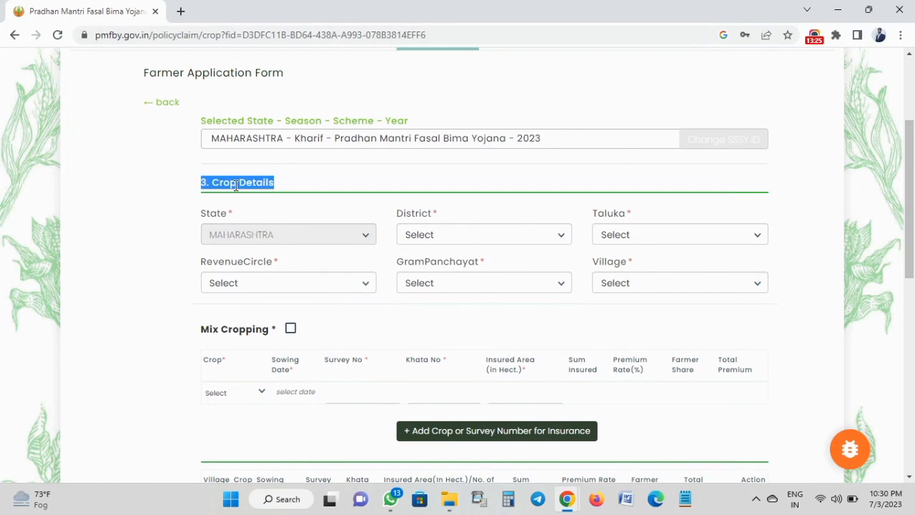
left_click(232, 183)
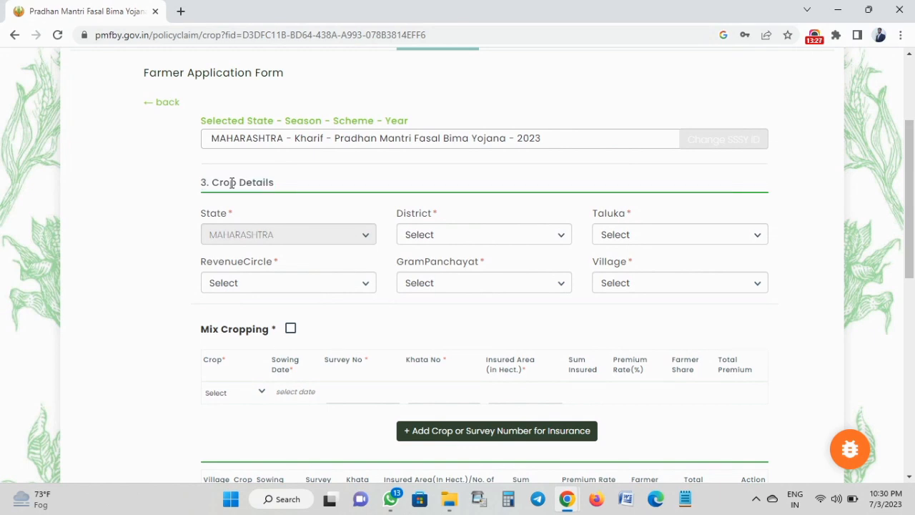
scroll(232, 183, "down", 2)
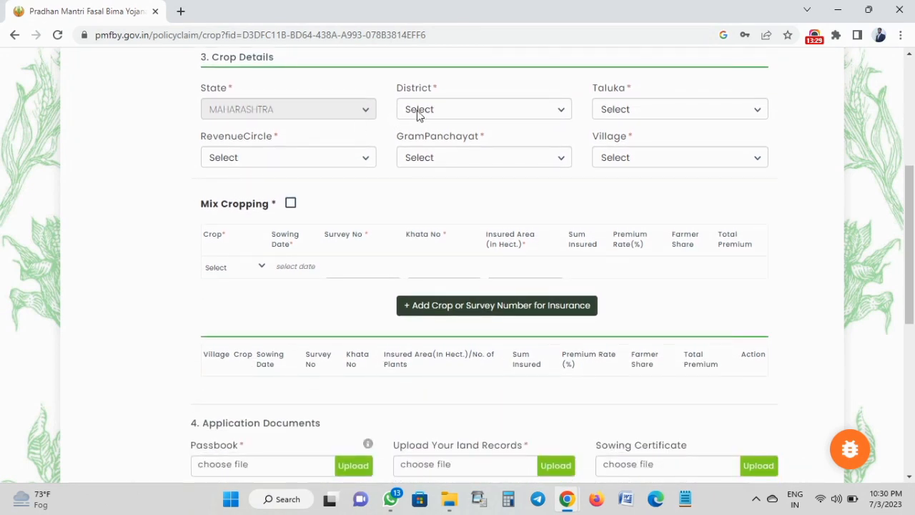
Choose Nanded as the crop location district.
left_click(420, 113)
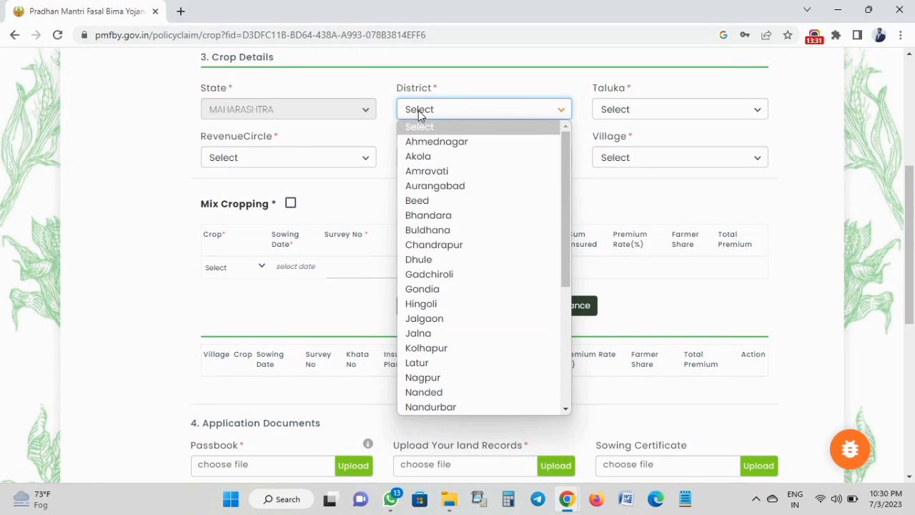
key("n")
key("a")
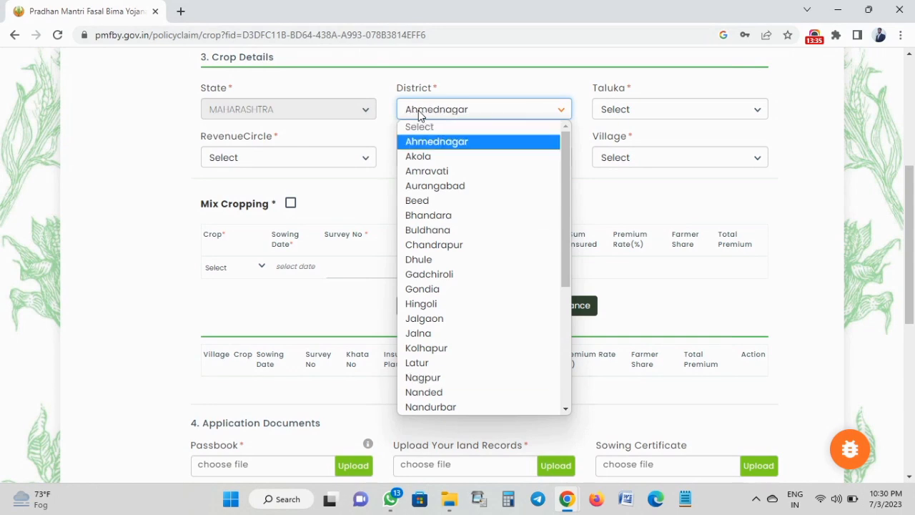
key("n")
key("n")
key("Return")
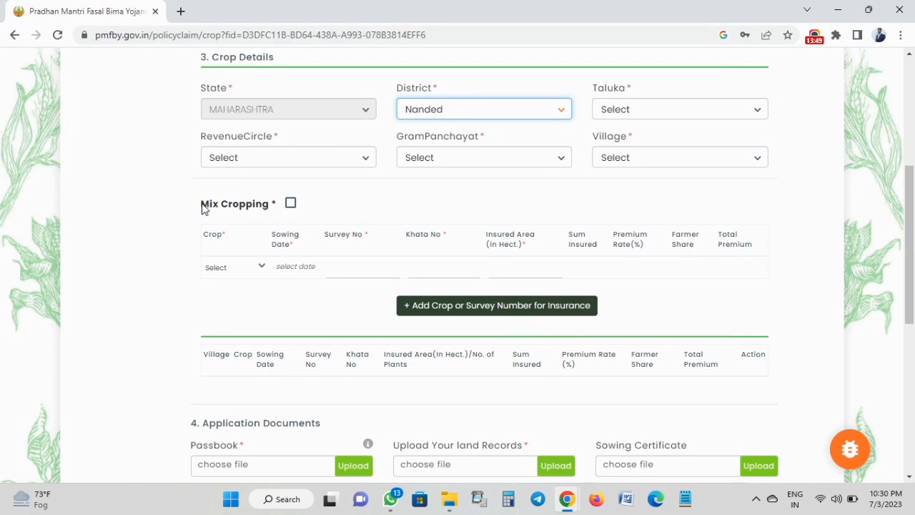
double_click(213, 233)
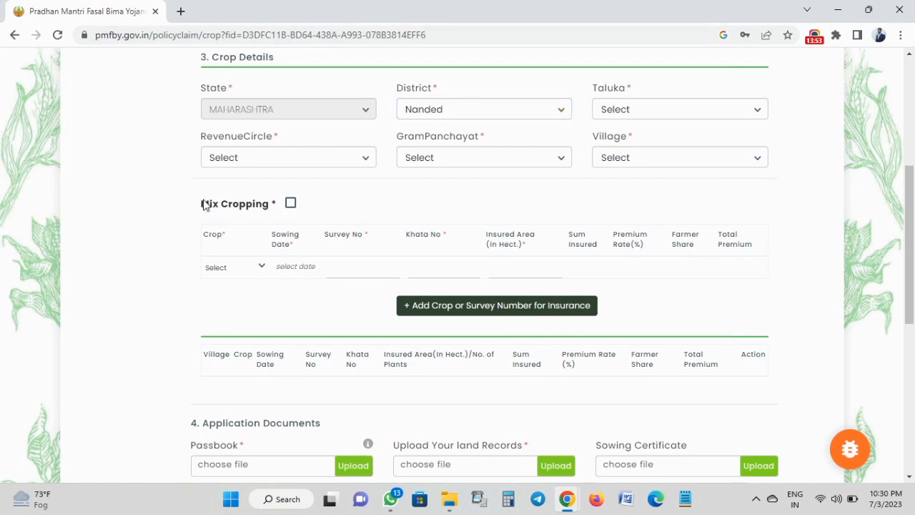
triple_click(215, 204)
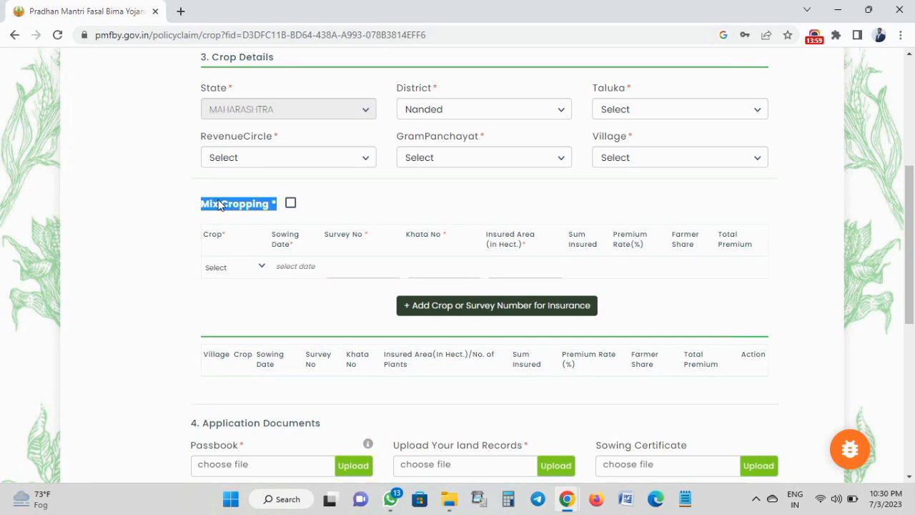
Pick Biloli taluka, Adampur revenue circle, and Rudrapur as gram panchayat and village.
left_click(617, 108)
left_click(611, 173)
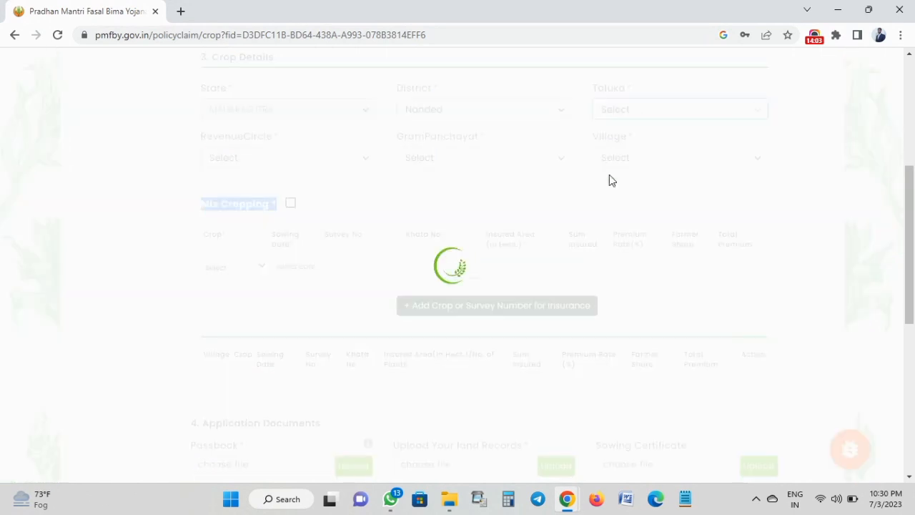
left_click(296, 160)
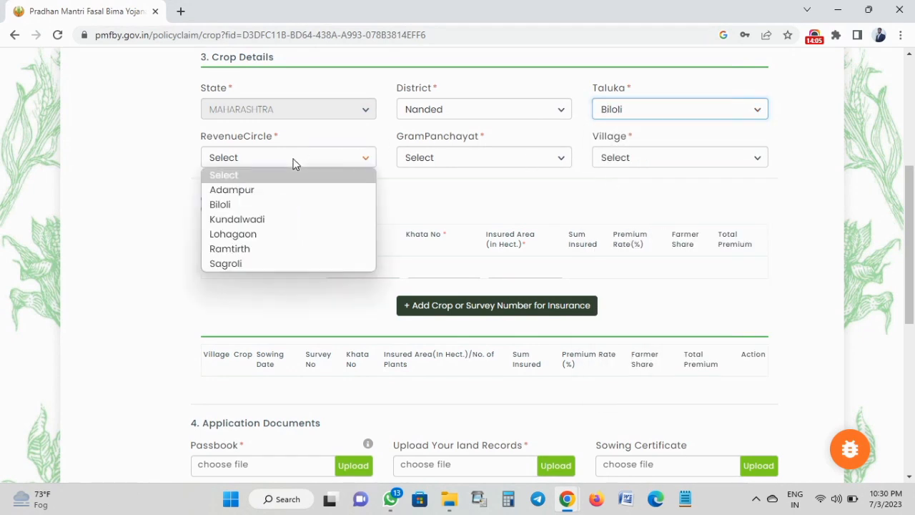
left_click(269, 194)
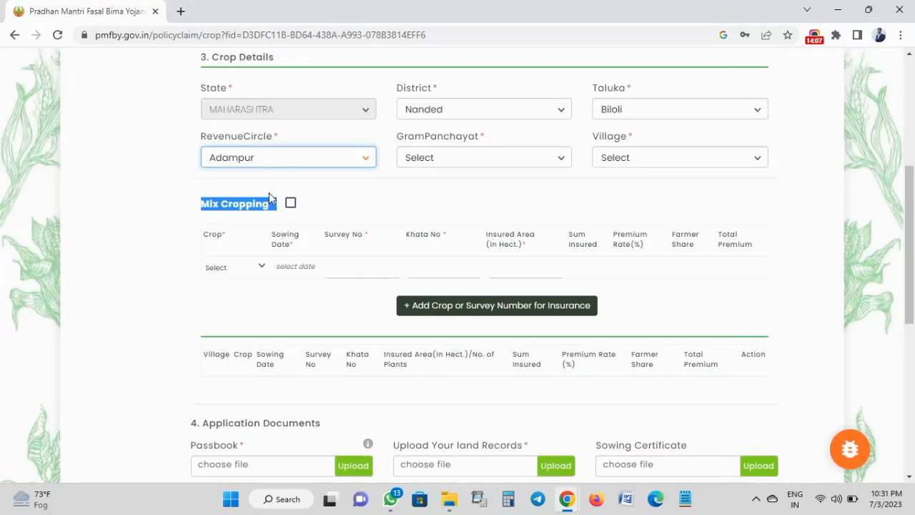
left_click(435, 157)
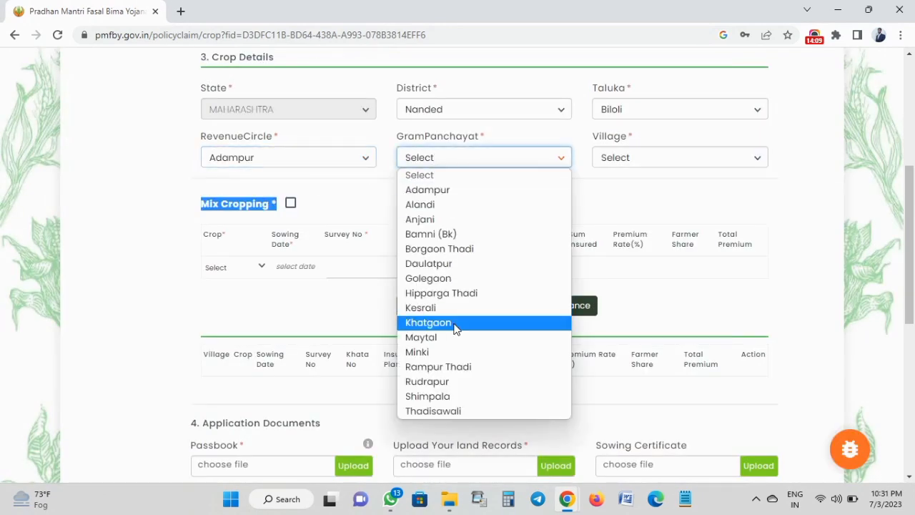
left_click(443, 381)
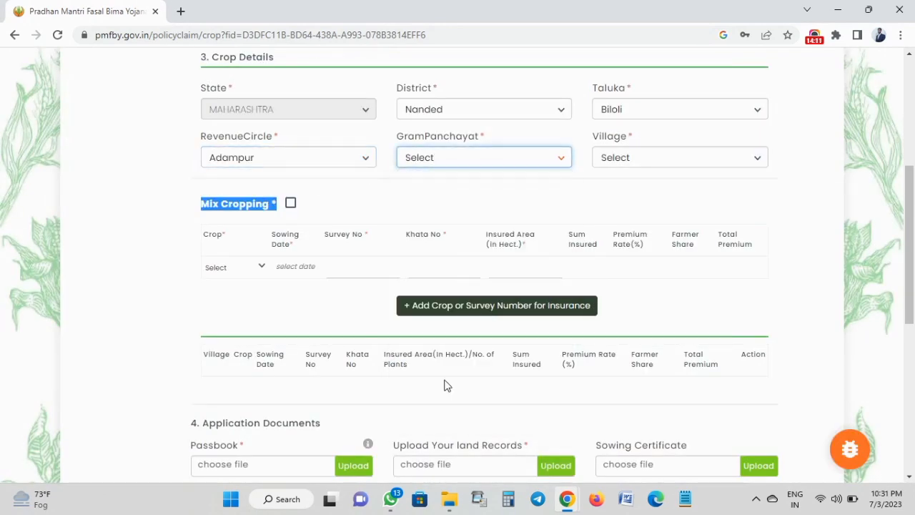
left_click(640, 156)
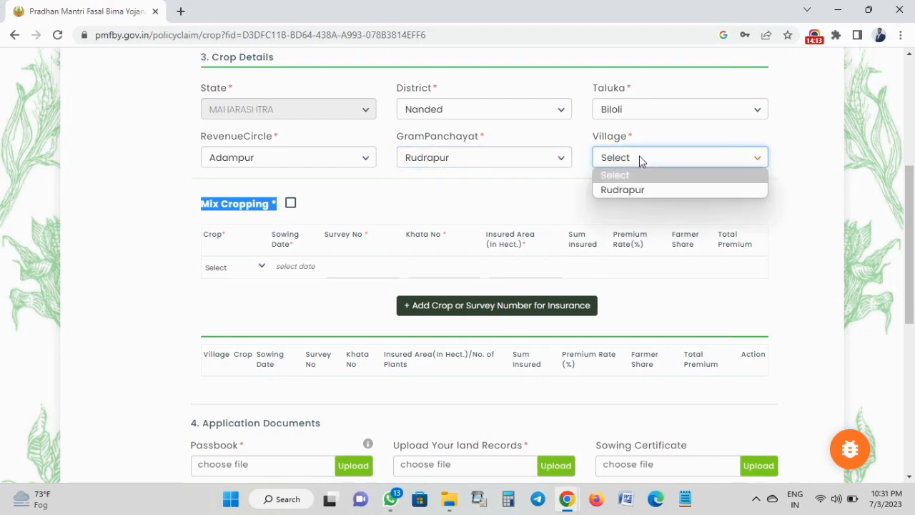
left_click(632, 190)
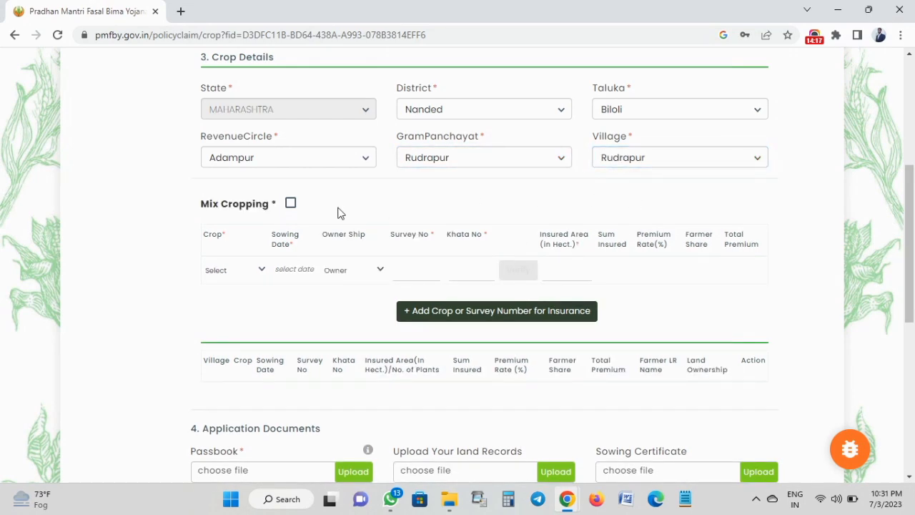
Tick Mix Cropping and add Soybean (Bhat) and Cotton (Kapas) as the insured crops.
scroll(340, 212, "down", 3)
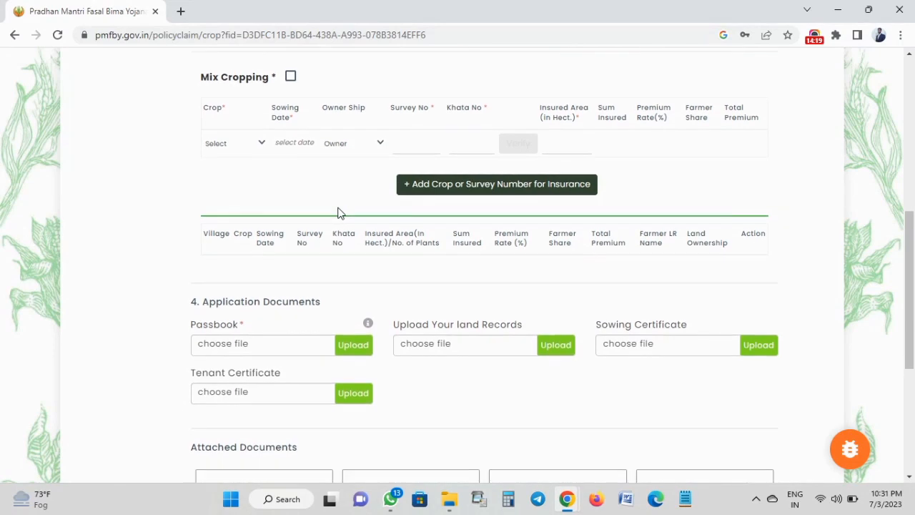
left_click(291, 78)
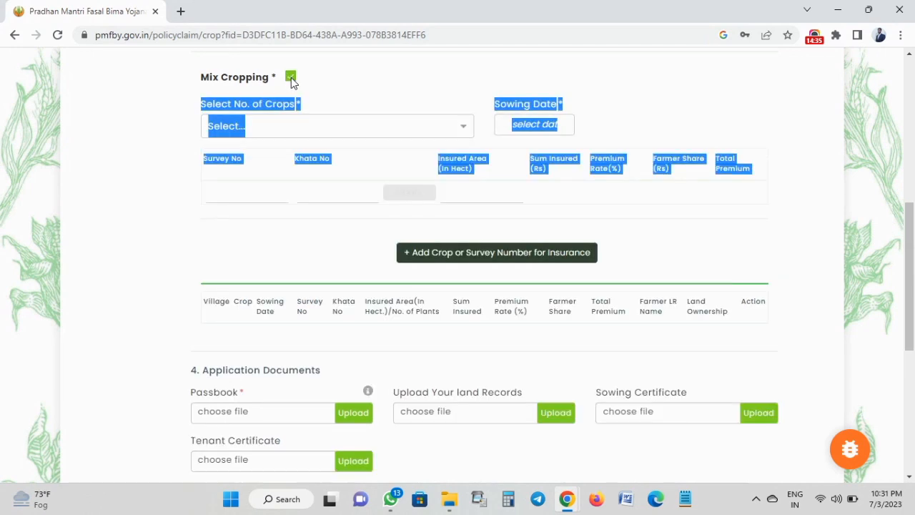
left_click(295, 102)
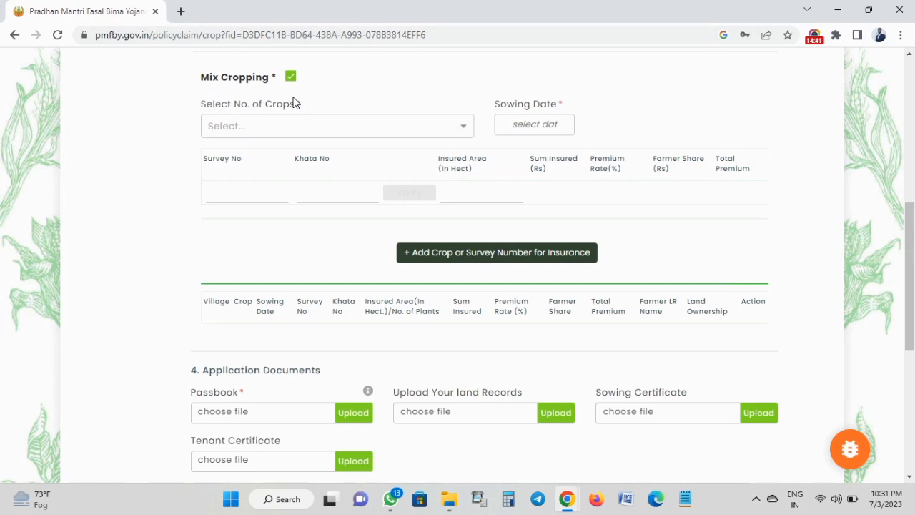
left_click(236, 128)
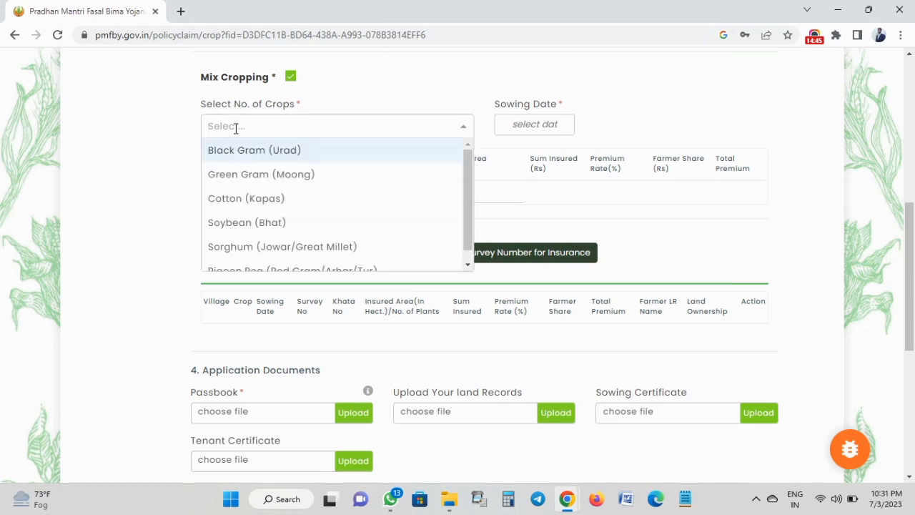
left_click(243, 223)
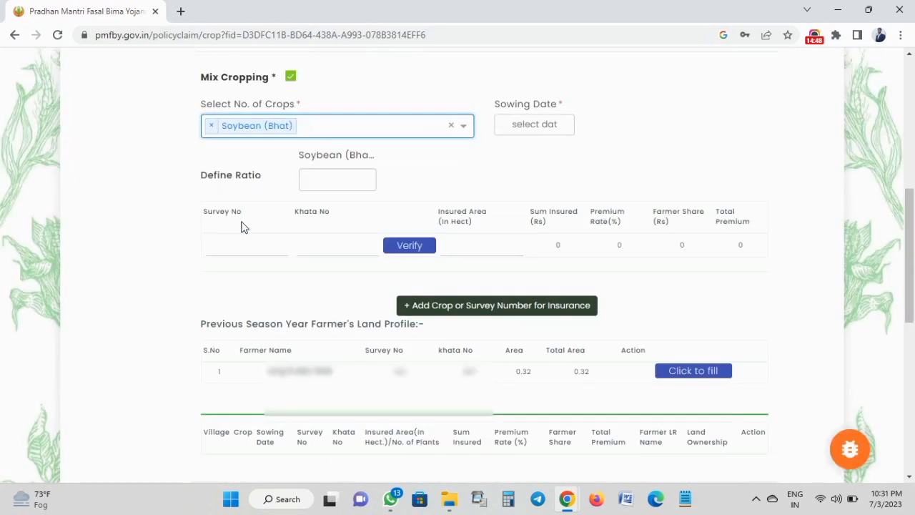
left_click(319, 128)
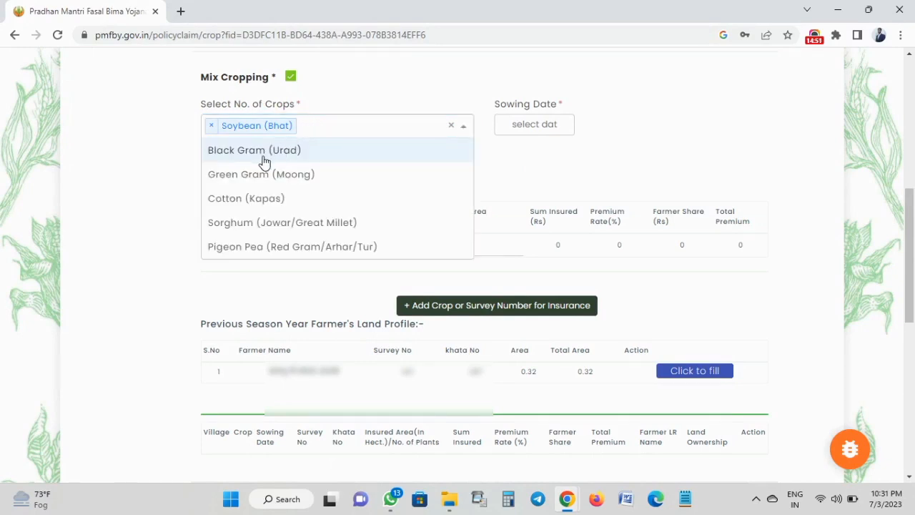
left_click(252, 211)
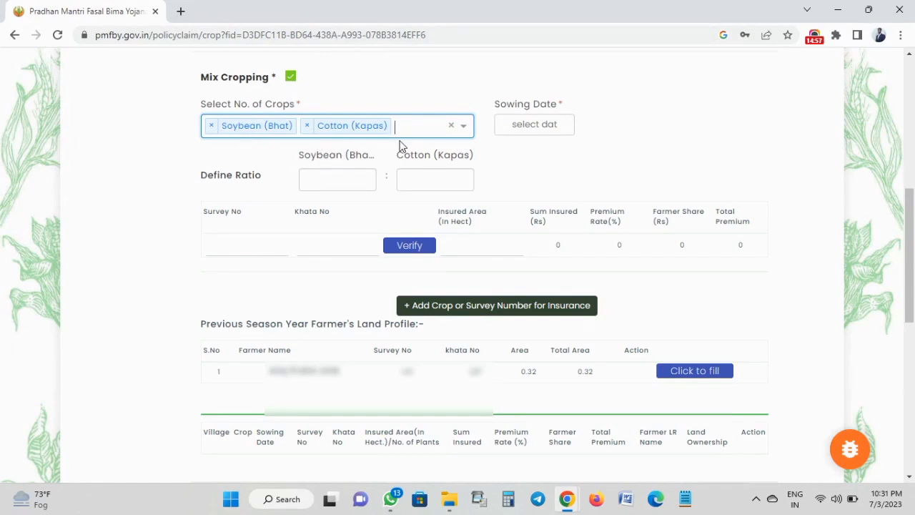
Set the sowing date to 1 July 2023 and the Soybean-to-Cotton ratio to 70:30.
left_click(519, 123)
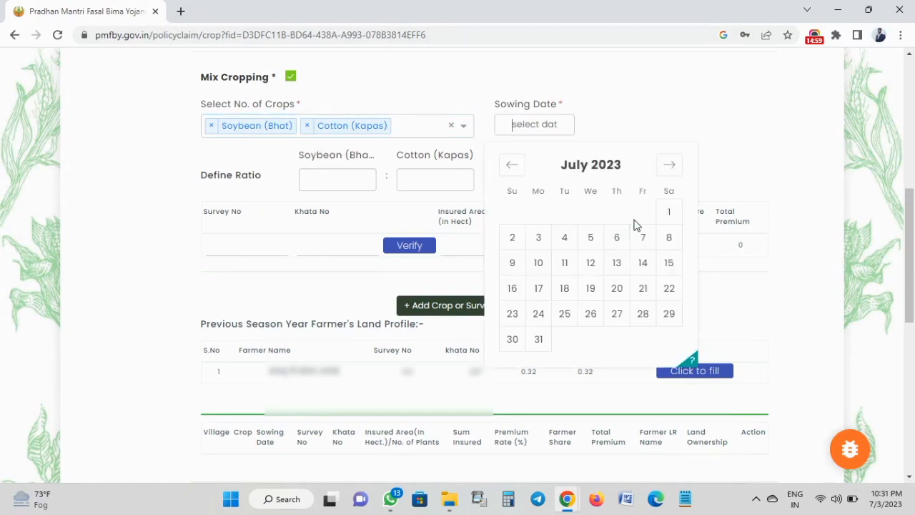
left_click(671, 211)
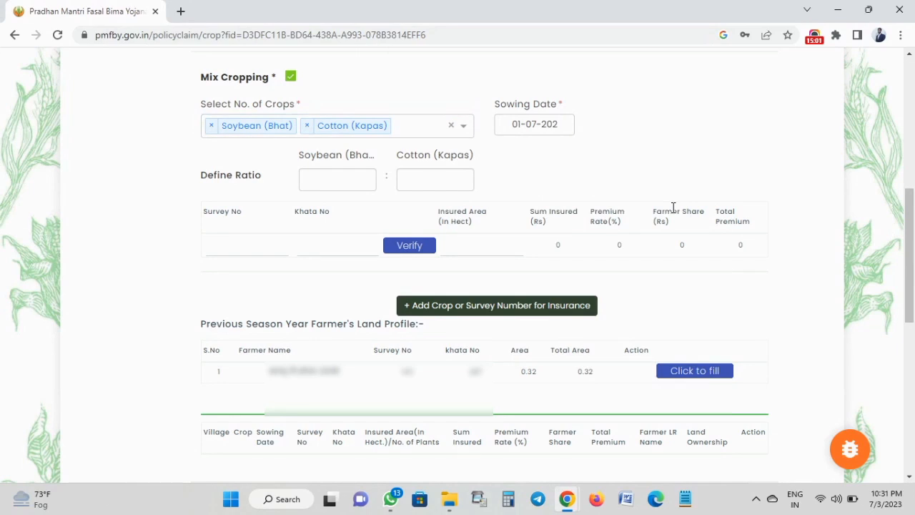
left_click(526, 125)
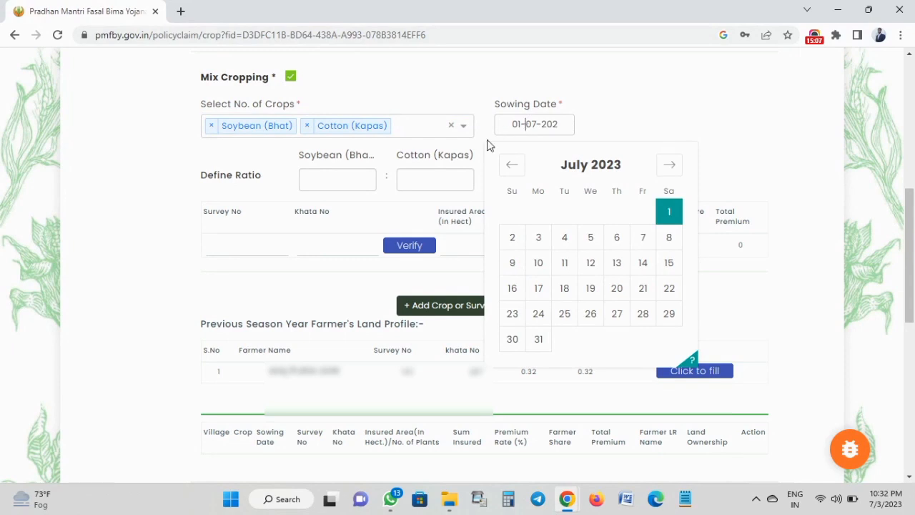
left_click(471, 173)
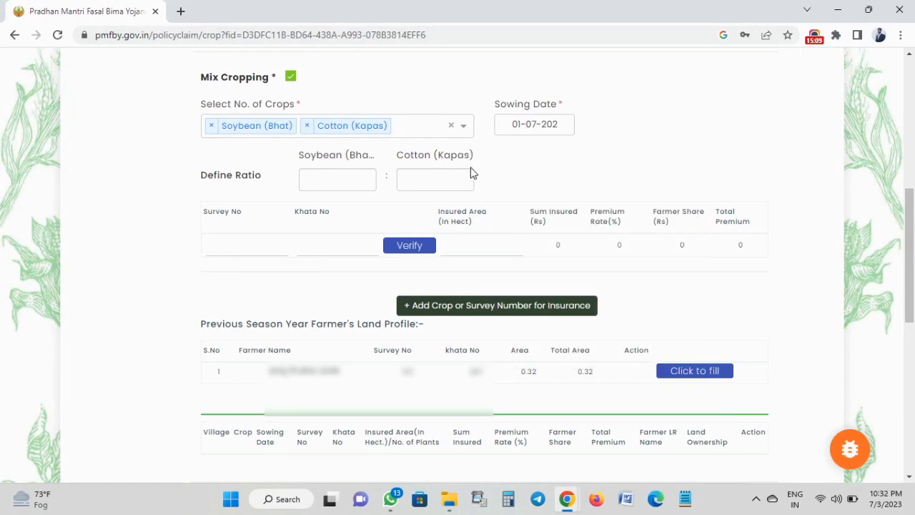
left_click(347, 179)
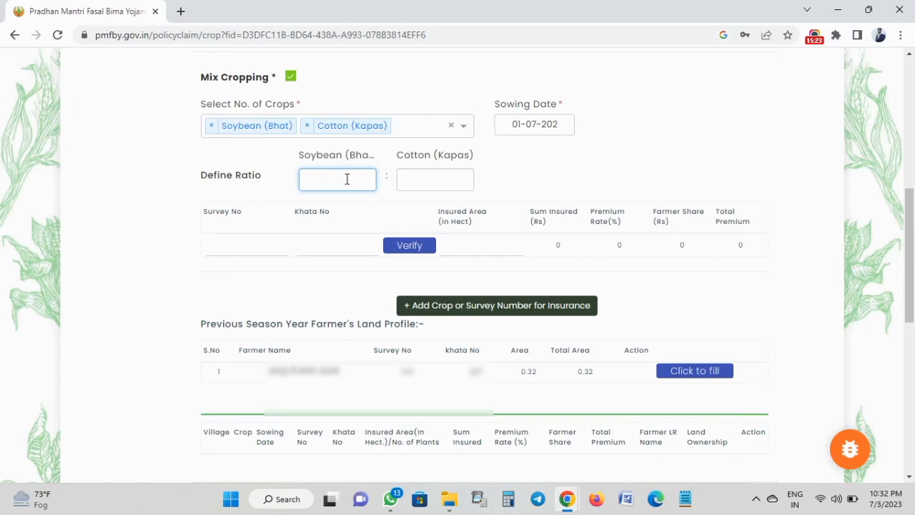
type("70")
left_click(411, 180)
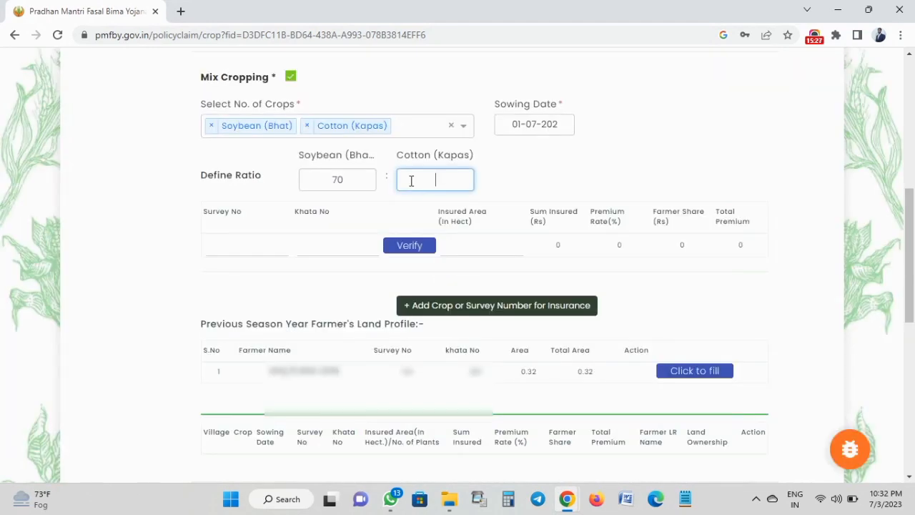
type("30")
Enter survey number 143 and move on to the khata number.
left_click(240, 243)
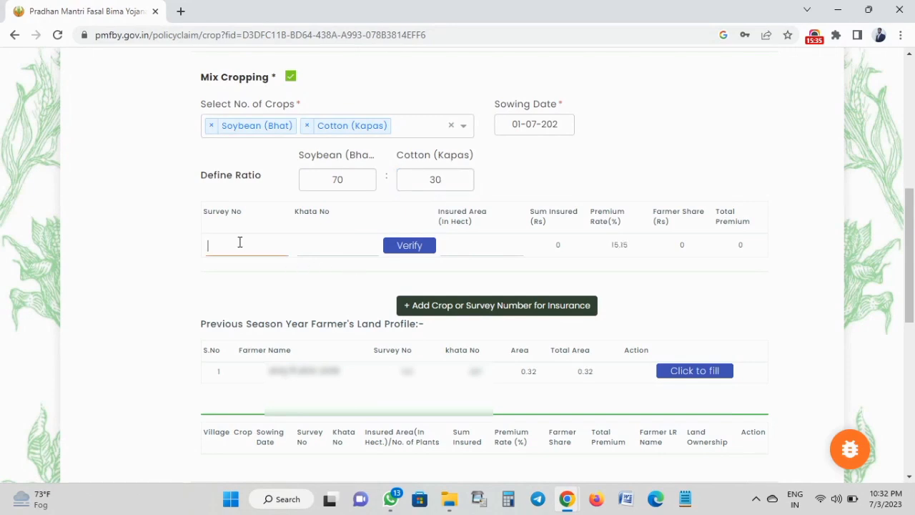
type("143")
double_click(231, 245)
left_click(204, 269)
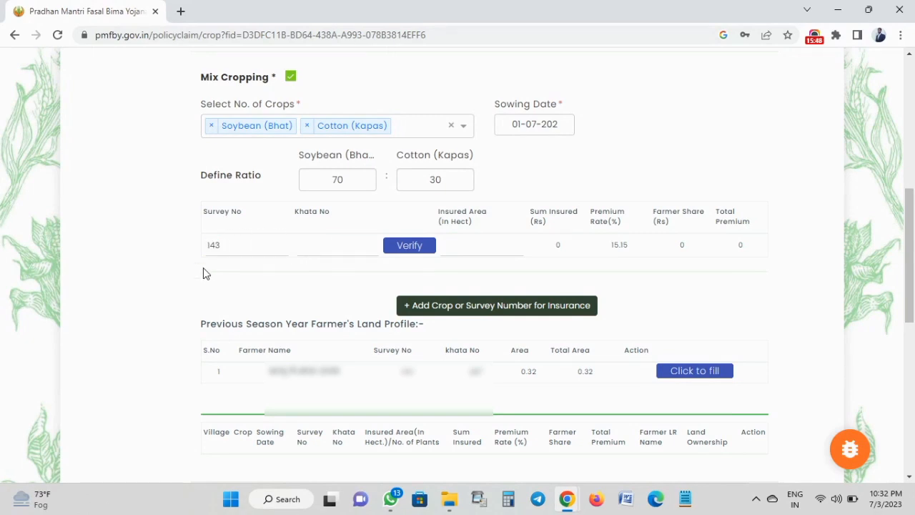
left_click(338, 245)
left_click(417, 129)
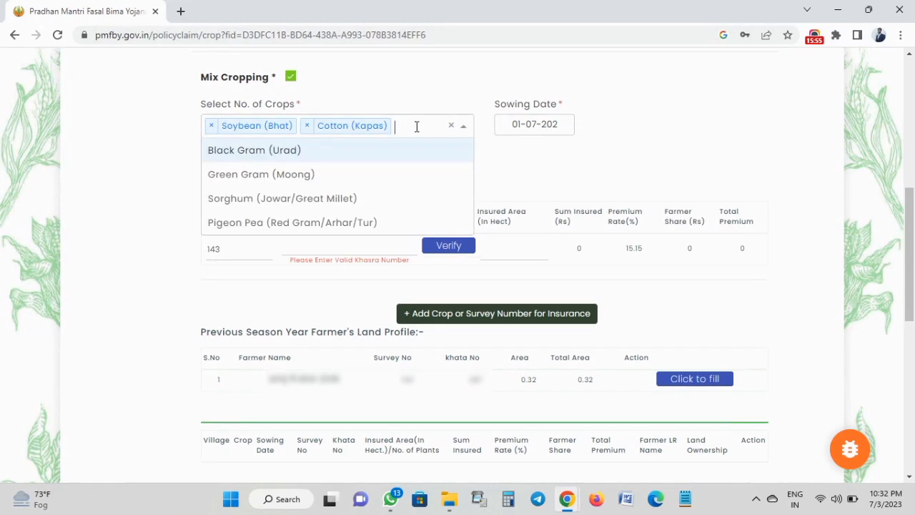
Add Green Gram as a third crop and set the ratio to 70:15:15, with Cotton 15 and Green Gram 15.
left_click(312, 176)
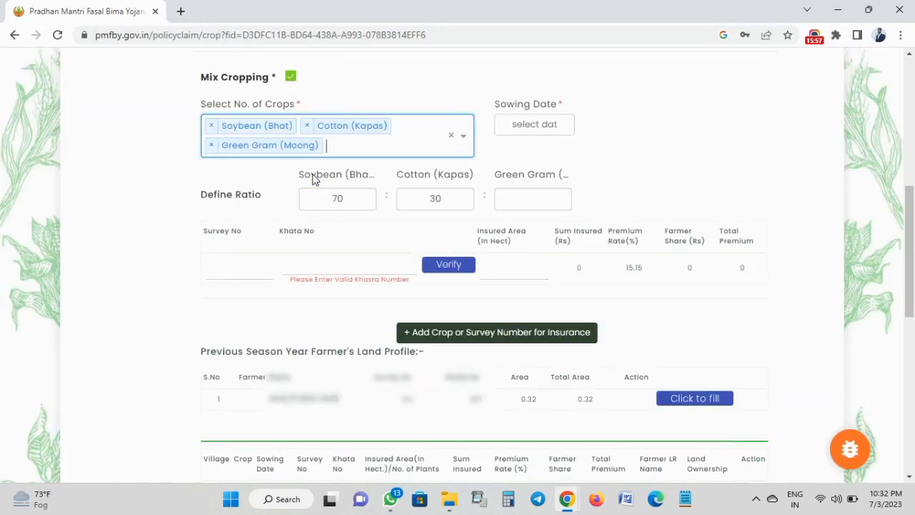
left_click(446, 198)
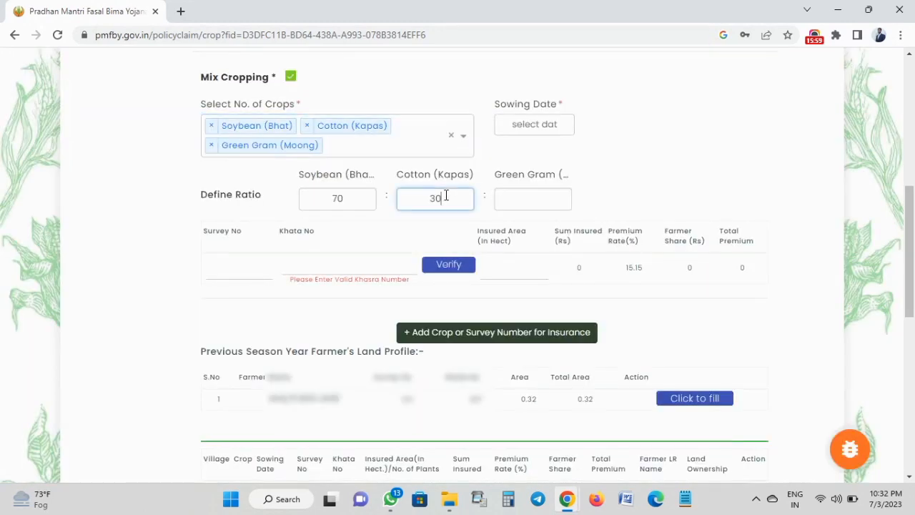
key("BackSpace")
key("BackSpace")
type("15")
key("Tab")
type("15")
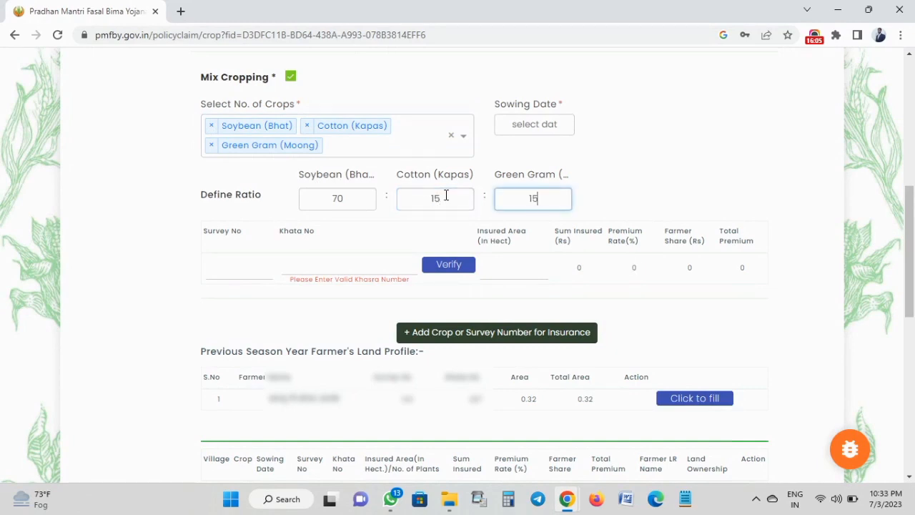
left_click(258, 268)
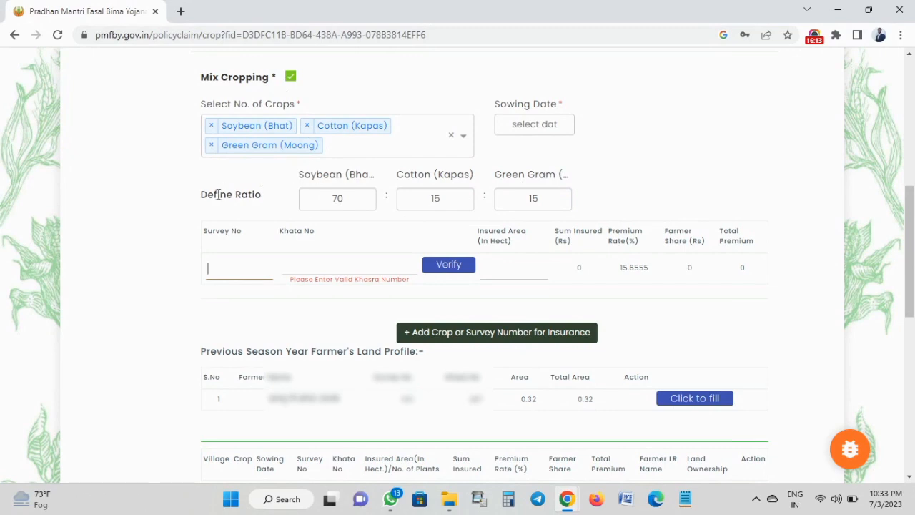
Move into the Survey No and Khata No fields of the crop row.
left_click_drag(202, 193, 266, 204)
left_click(268, 204)
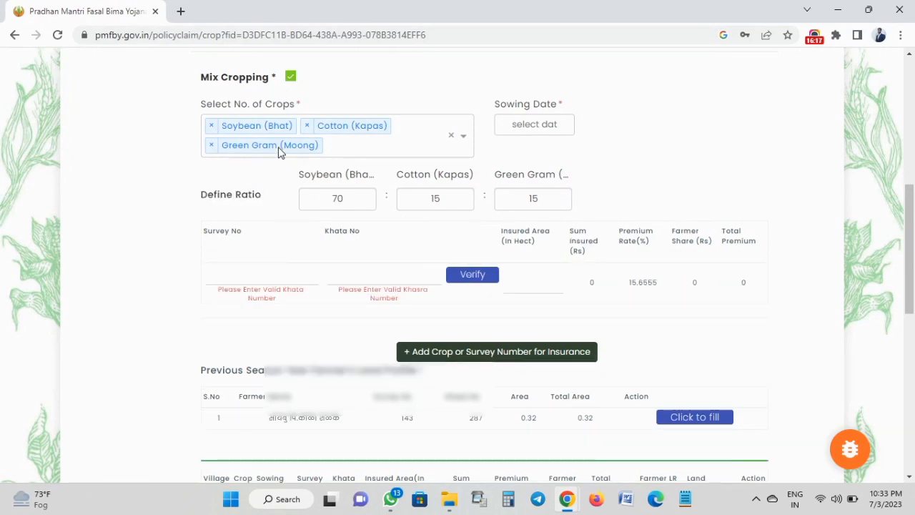
left_click(280, 278)
left_click(359, 273)
Turn off Mix Cropping and select Soybean as the single insured crop.
left_click(290, 79)
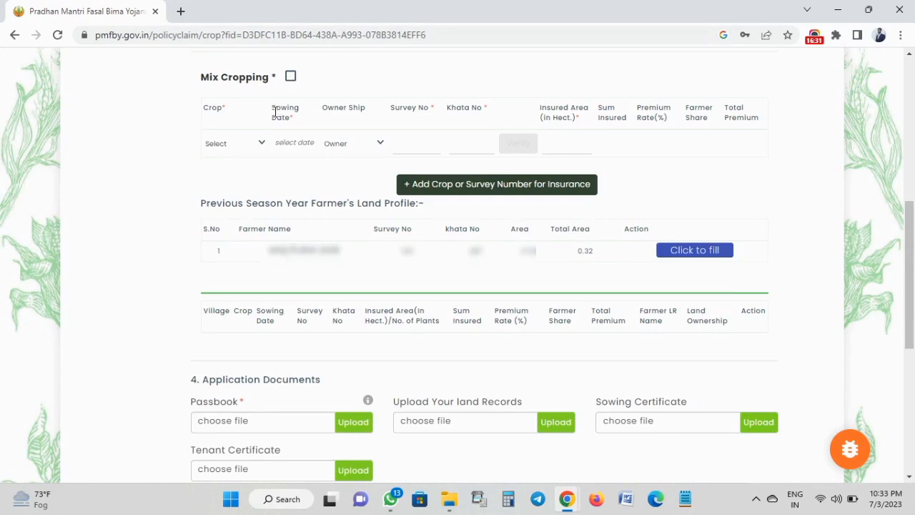
left_click(241, 143)
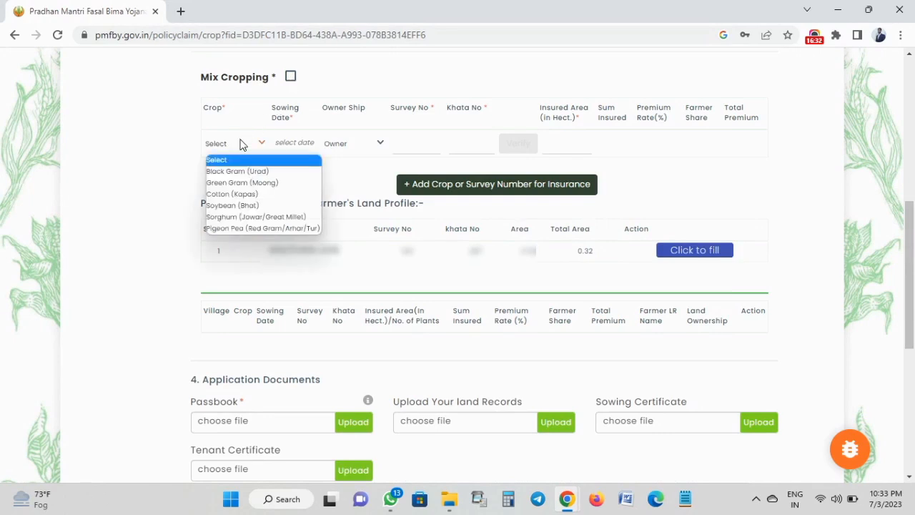
left_click(253, 205)
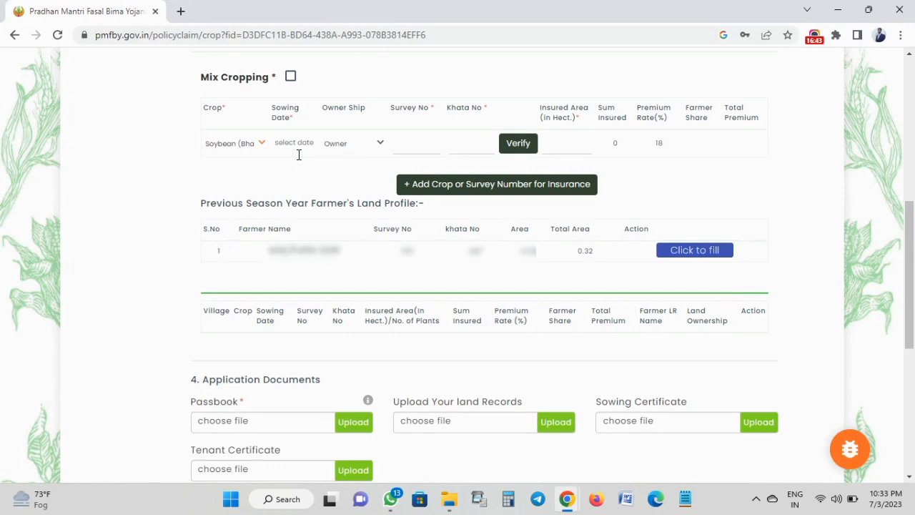
key("ctrl+plus")
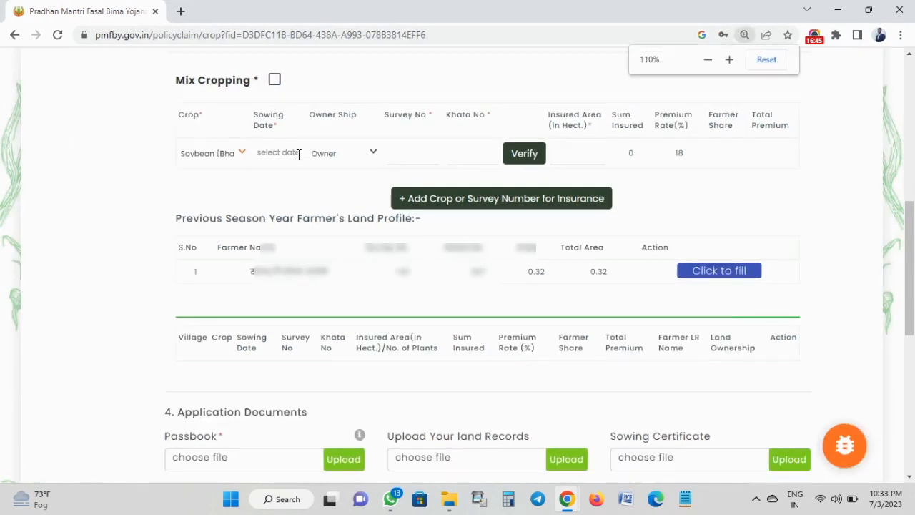
key("ctrl+minus")
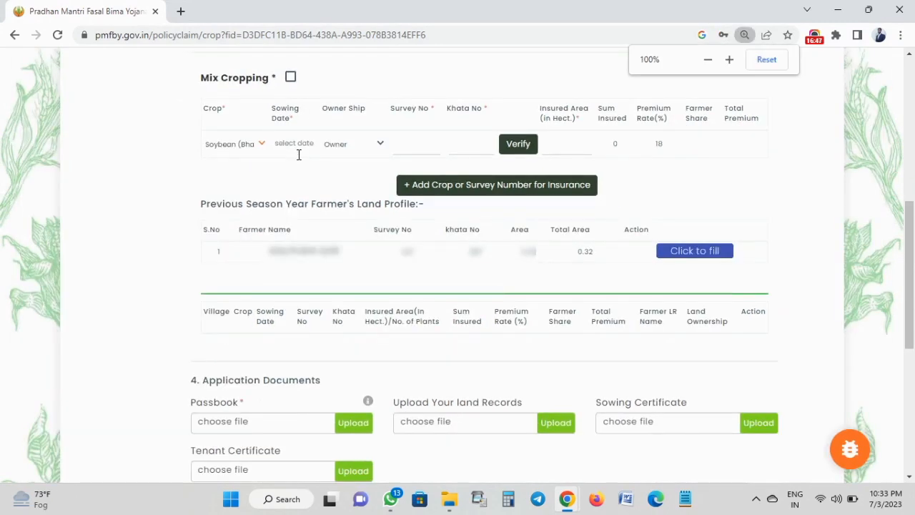
Set sowing date 01-07-2023, keep Owner ownership, and enter survey 143 and khata 287.
left_click(295, 144)
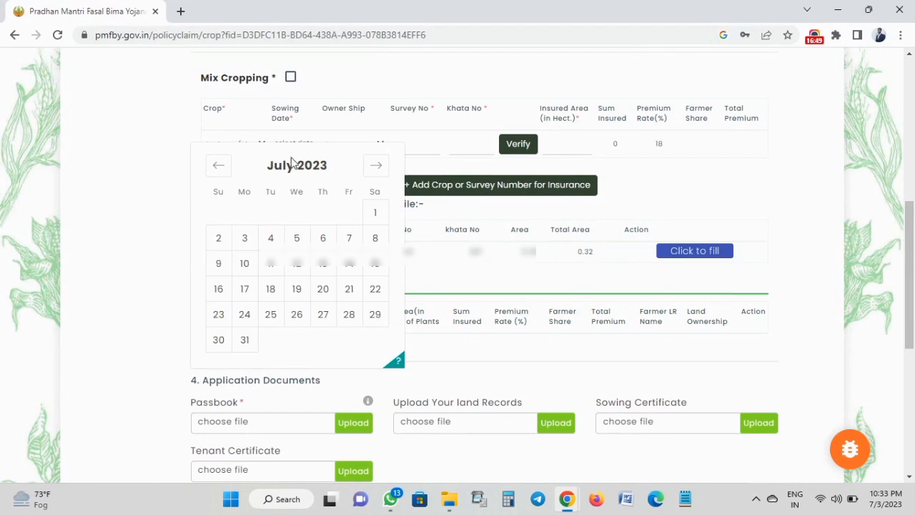
left_click(375, 217)
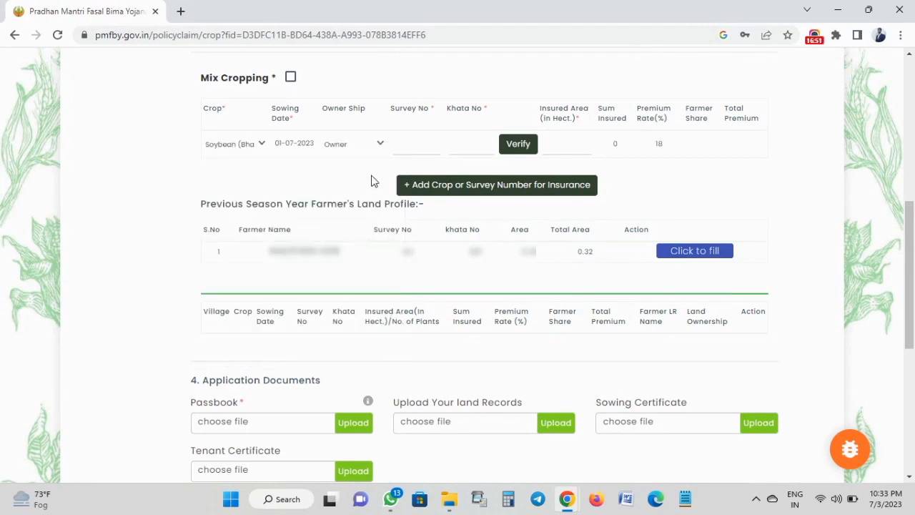
left_click(369, 145)
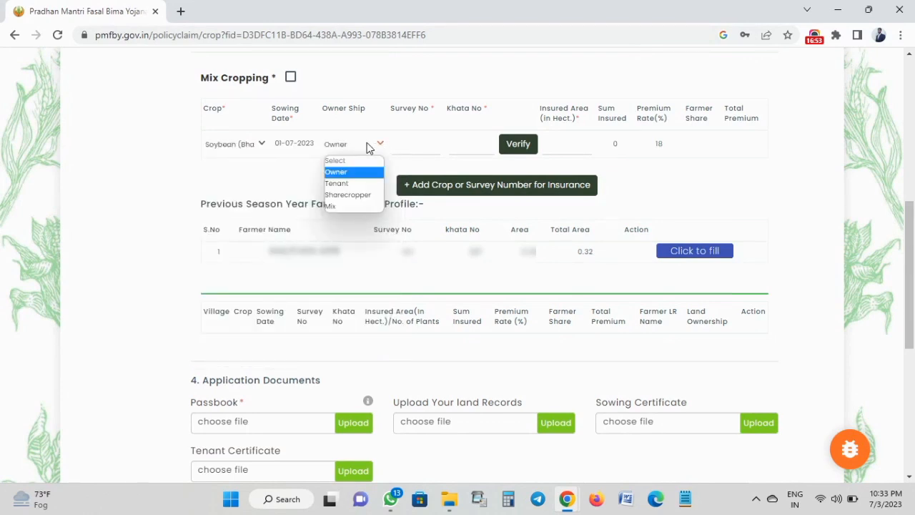
left_click(335, 172)
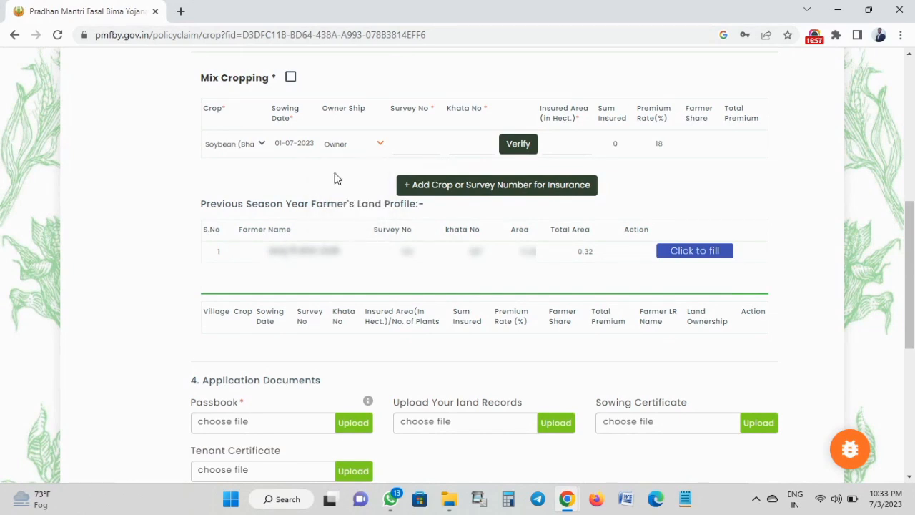
left_click(412, 145)
key("Tab")
Verify the land record, accept the 0.32 holding (sum insured 17440), and add the Soybean entry.
left_click(518, 144)
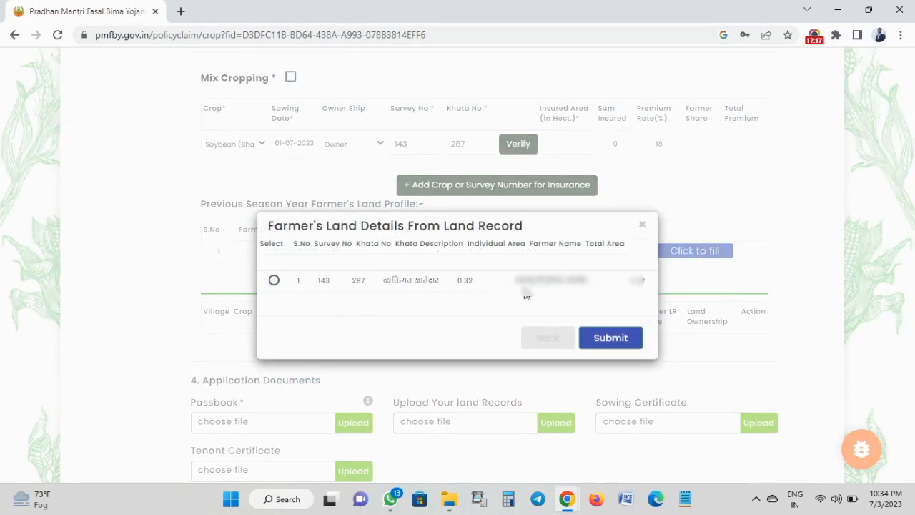
left_click(274, 281)
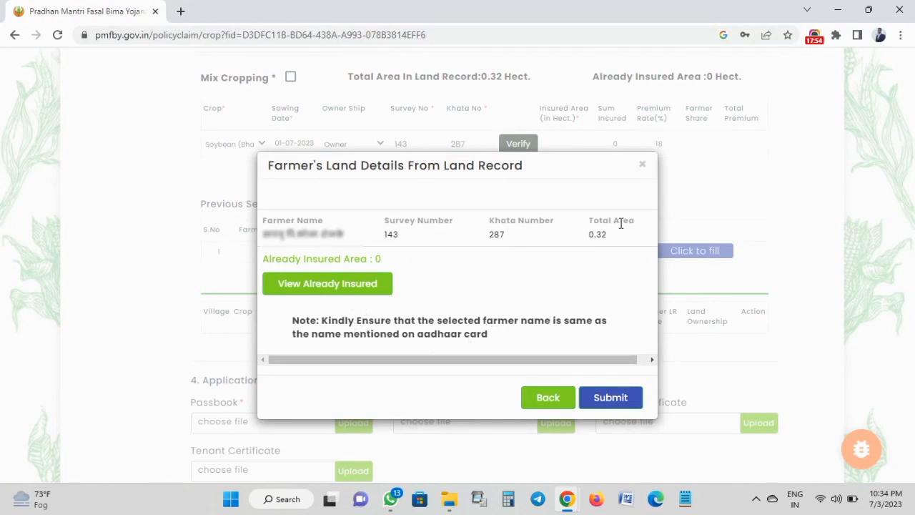
left_click(610, 398)
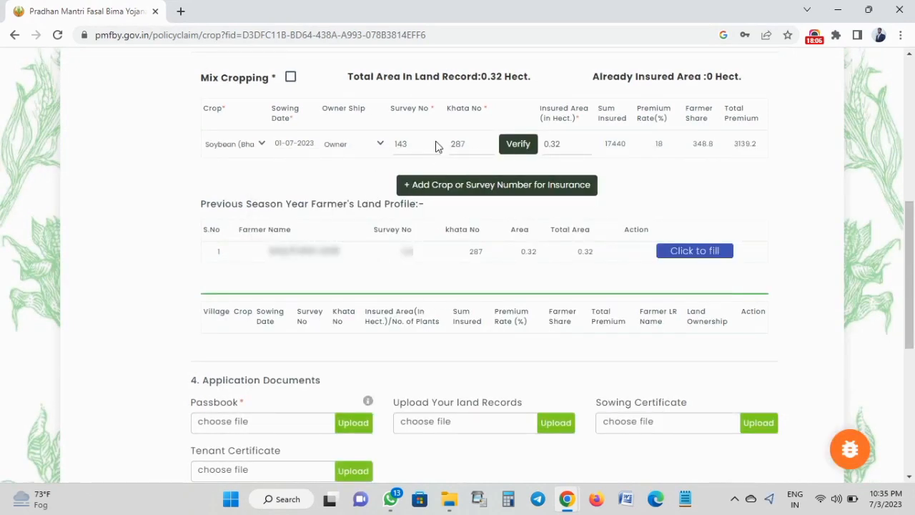
left_click(484, 187)
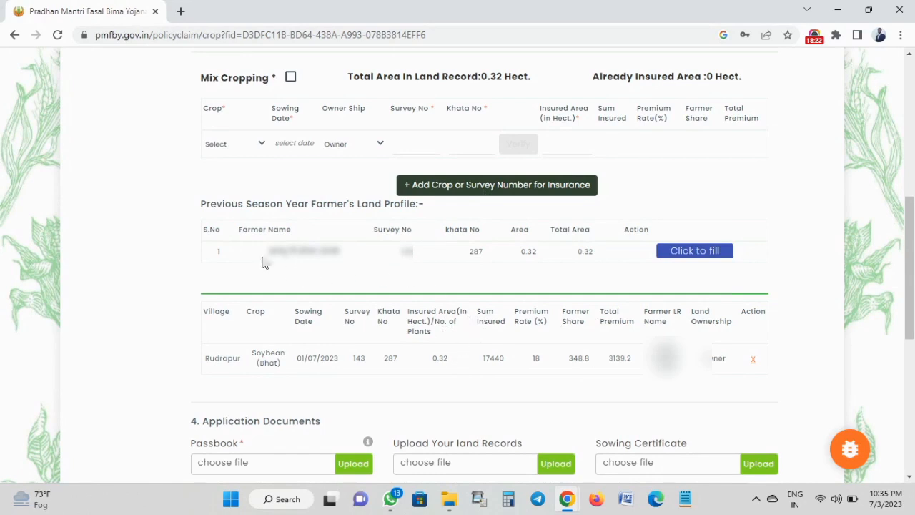
left_click_drag(201, 208, 425, 205)
left_click(425, 204)
Scroll down to the 4. Application Documents section listing Passbook, land record, sowing and tenant slots.
scroll(576, 282, "down", 3)
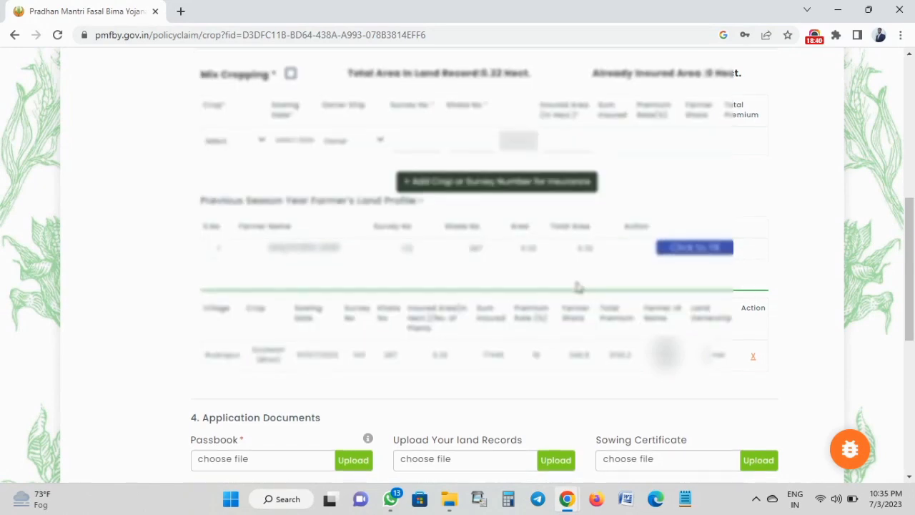
scroll(576, 282, "down", 2)
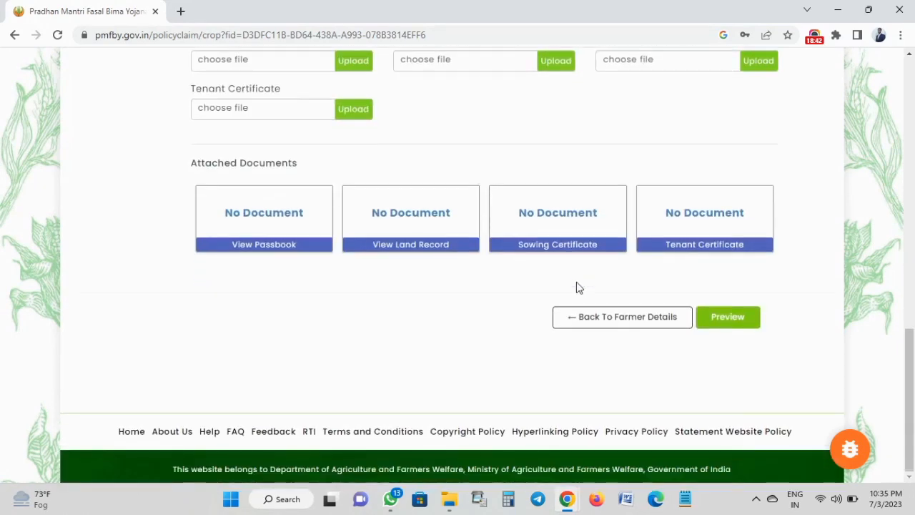
scroll(576, 282, "up", 1)
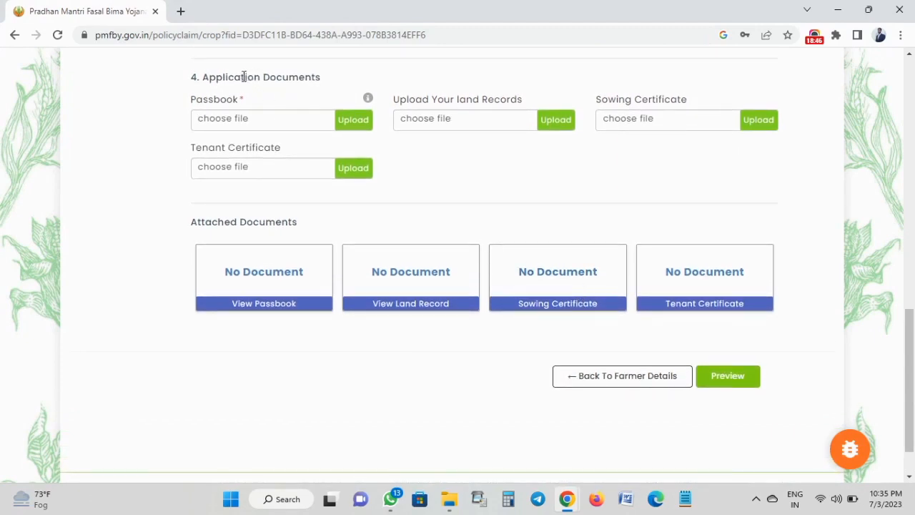
left_click_drag(235, 77, 327, 78)
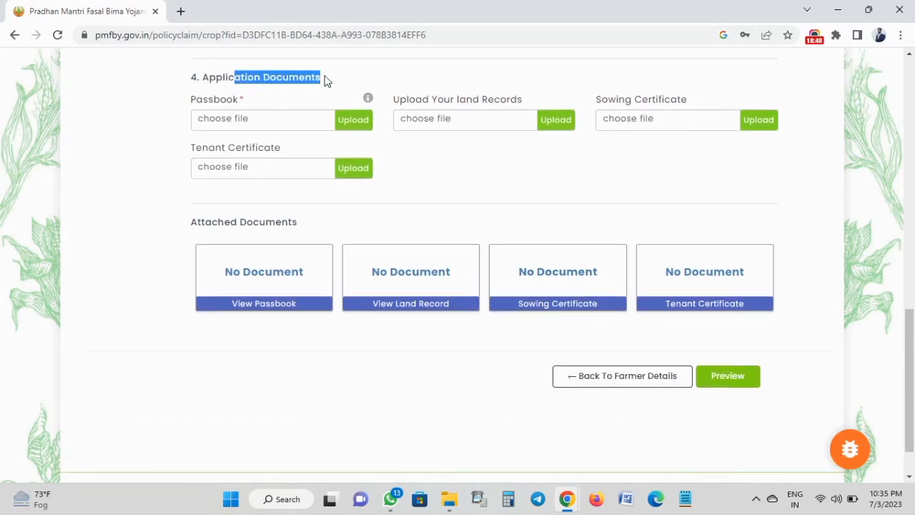
left_click(286, 73)
left_click_drag(203, 77, 321, 76)
left_click(322, 77)
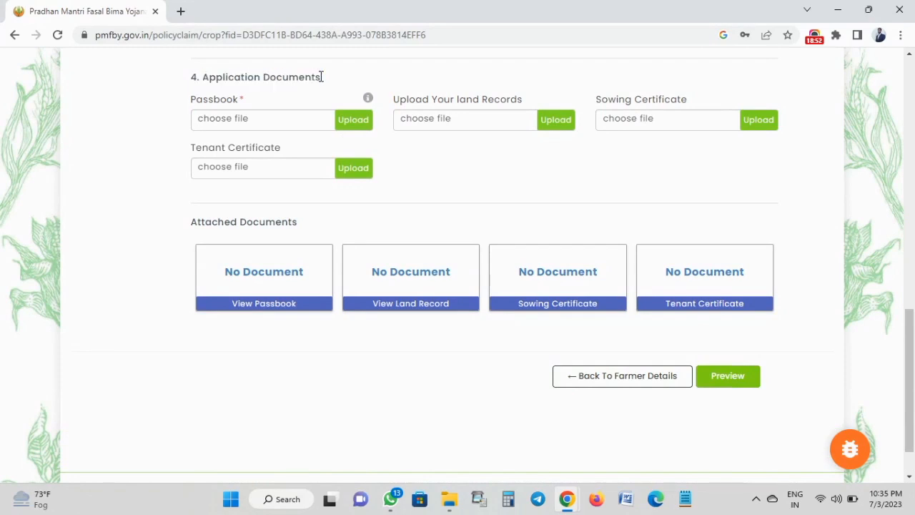
Choose the bank passbook image and upload it as the Passbook document.
left_click(246, 105)
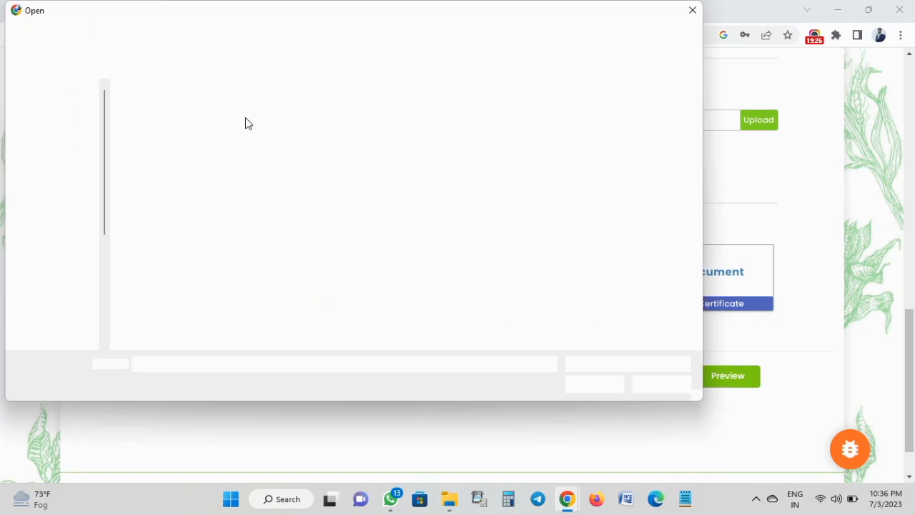
left_click(233, 136)
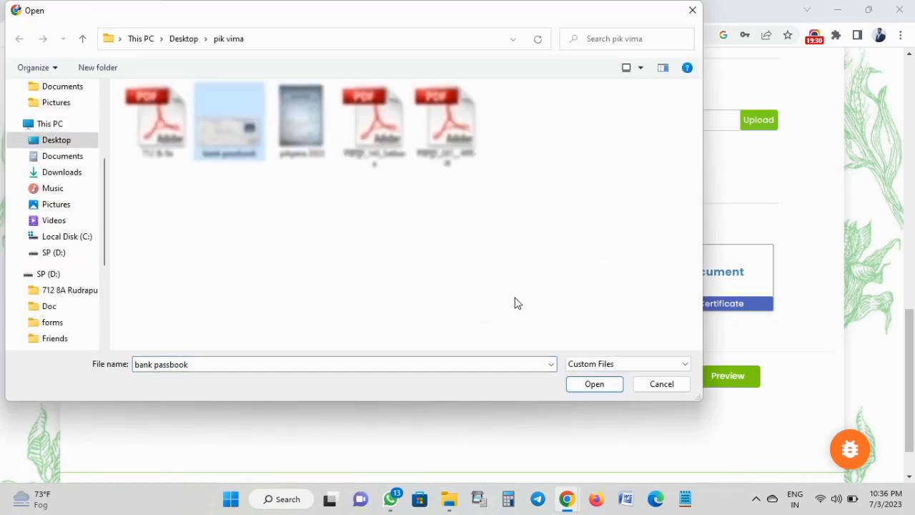
left_click(588, 383)
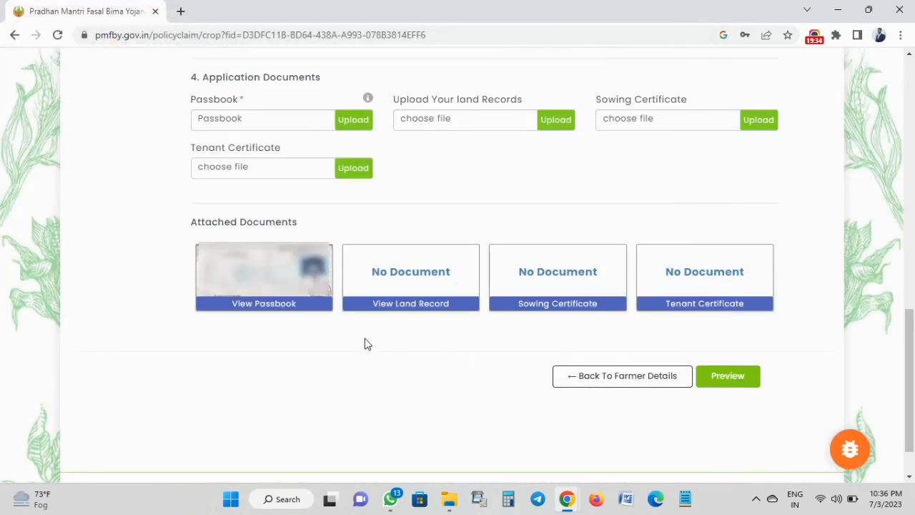
left_click(352, 121)
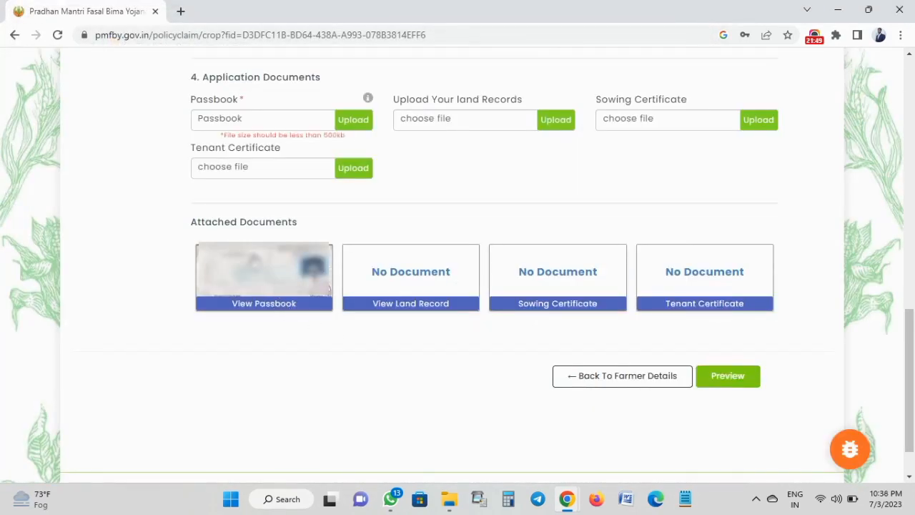
Choose the 712 & 8a PDF as the land records document.
left_click(426, 120)
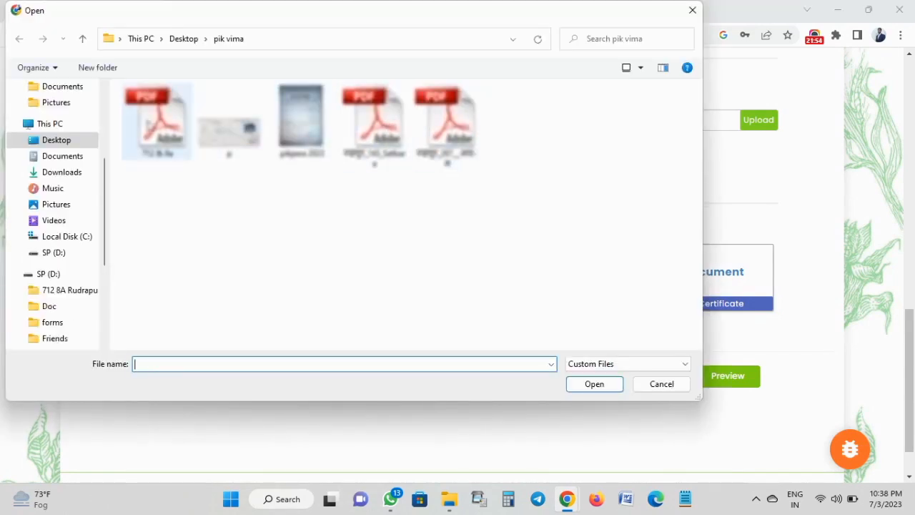
left_click(146, 126)
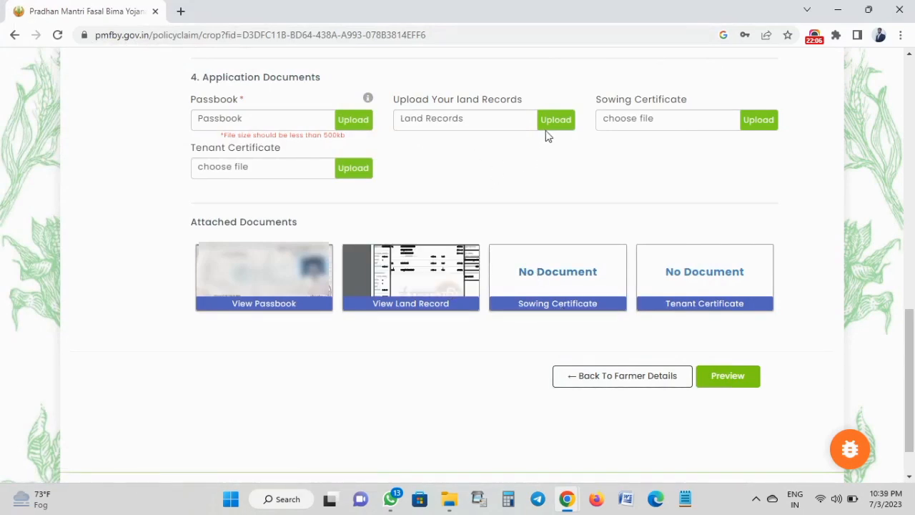
Check that the pikpera 2023 image is 122 KB, then choose it as the sowing certificate.
left_click(625, 123)
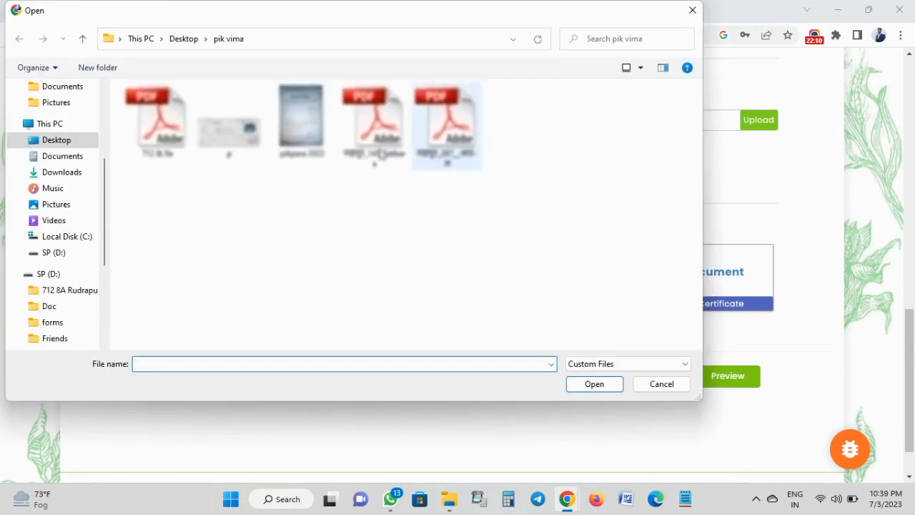
left_click(319, 131)
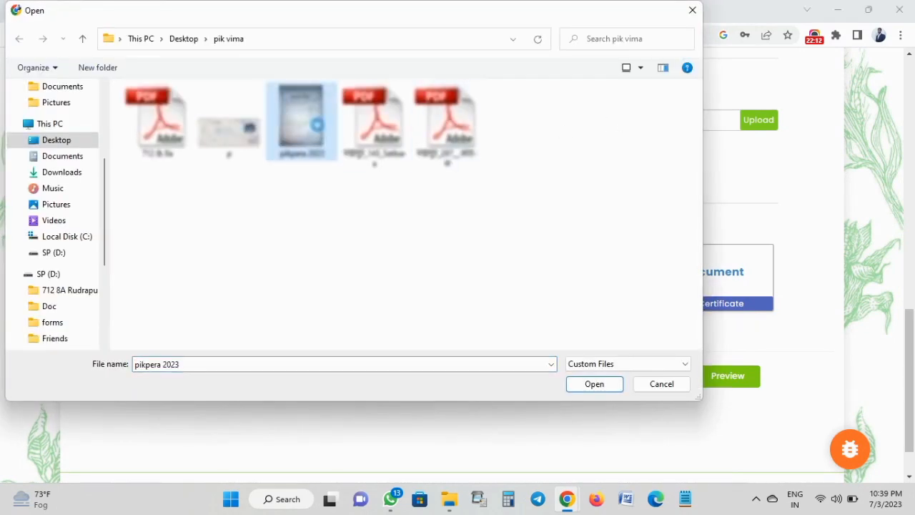
right_click(319, 130)
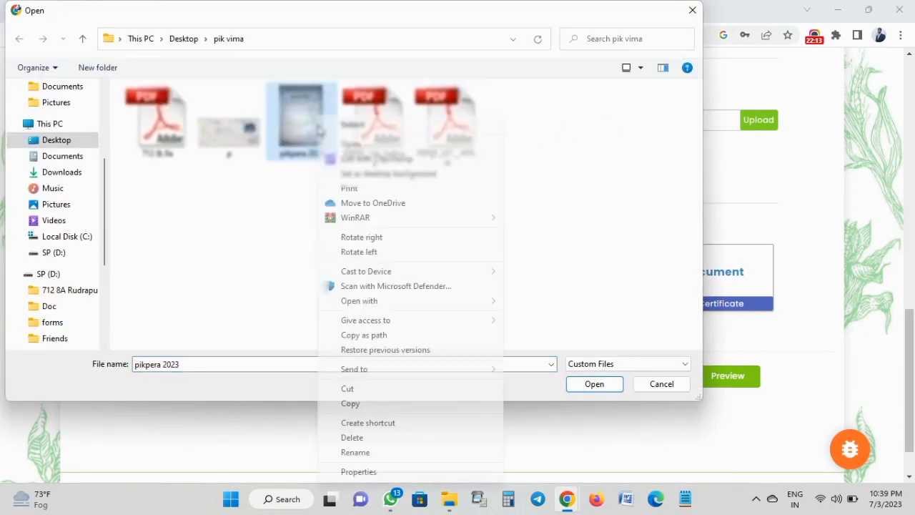
left_click(349, 145)
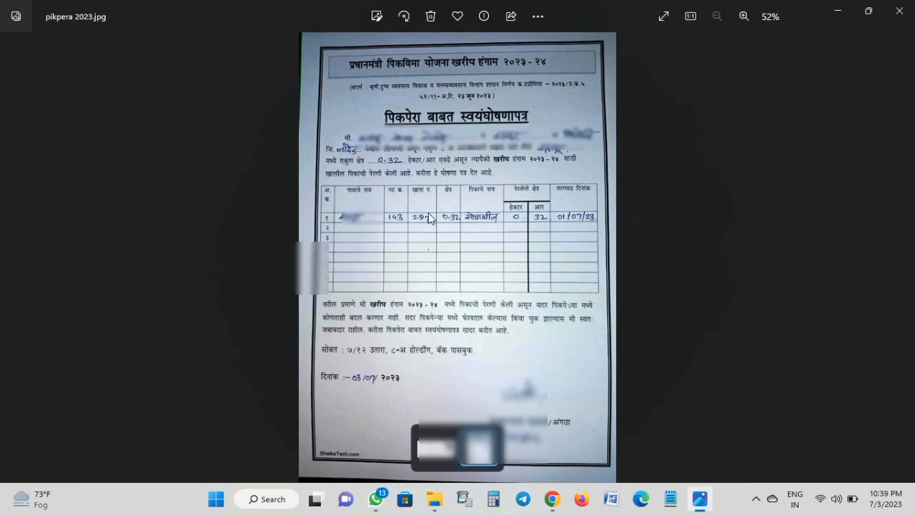
left_click(900, 11)
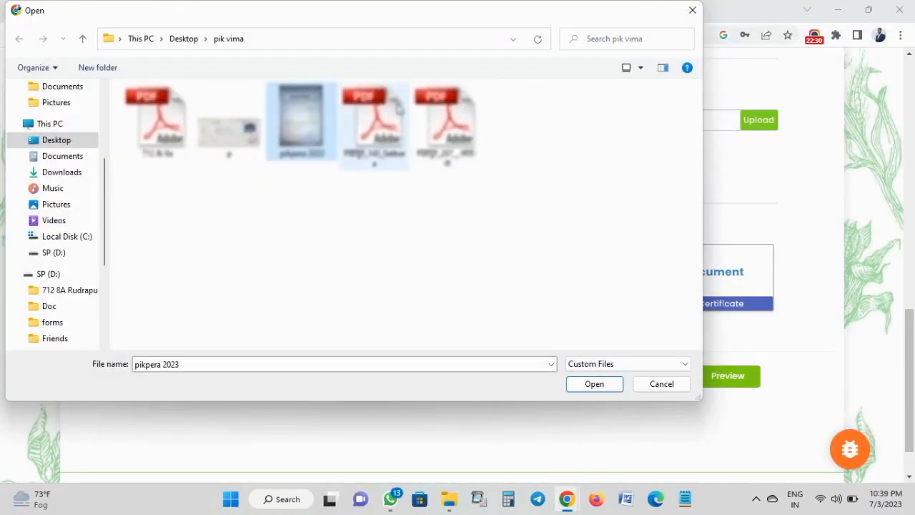
right_click(321, 124)
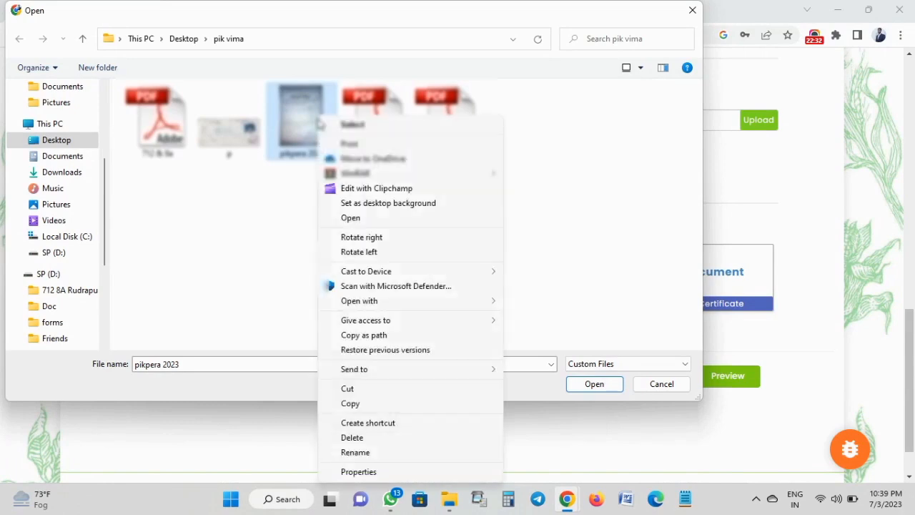
left_click(358, 472)
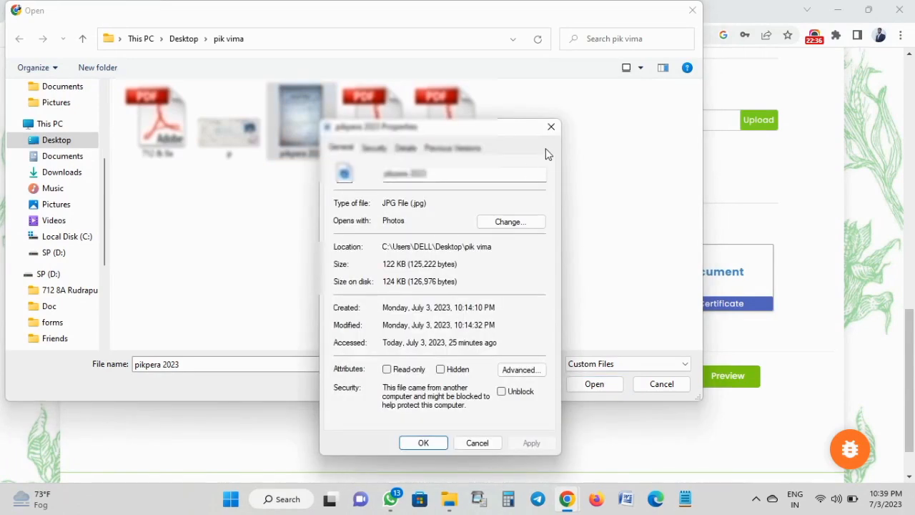
left_click(550, 127)
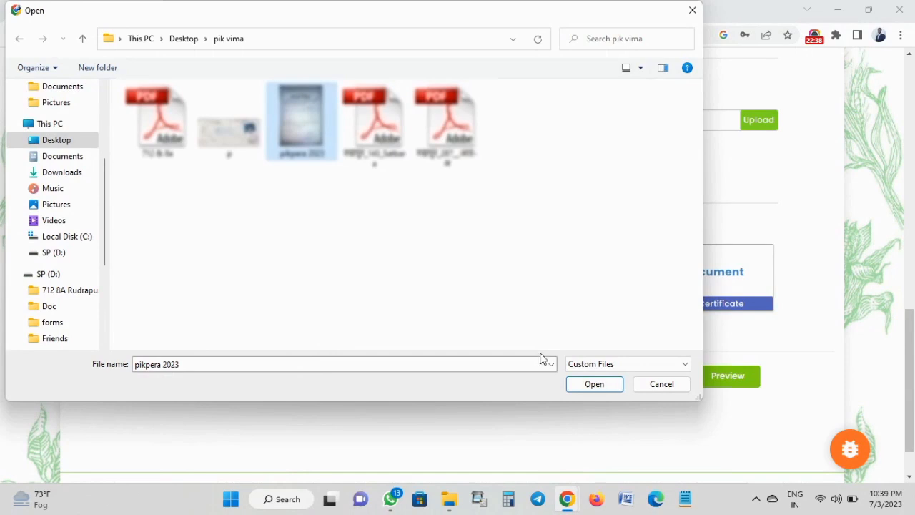
left_click(575, 384)
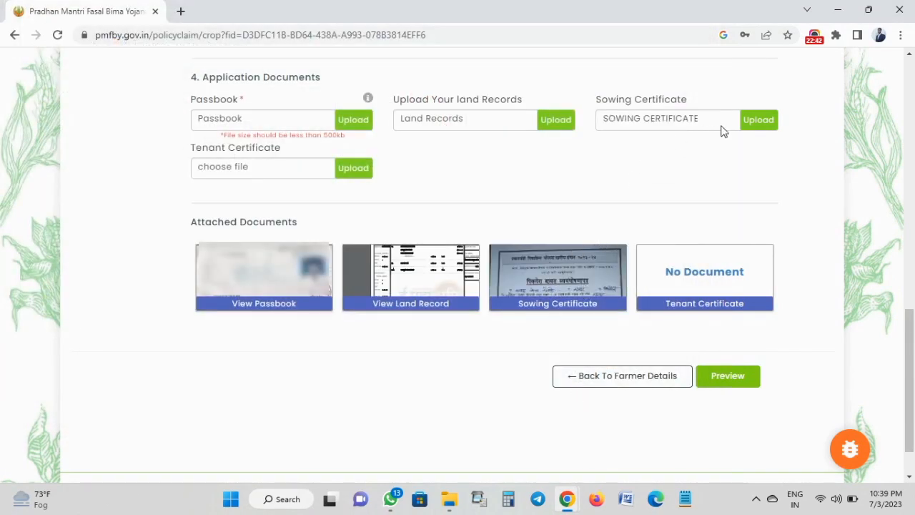
Upload the sowing certificate, land records and passbook documents.
left_click(758, 122)
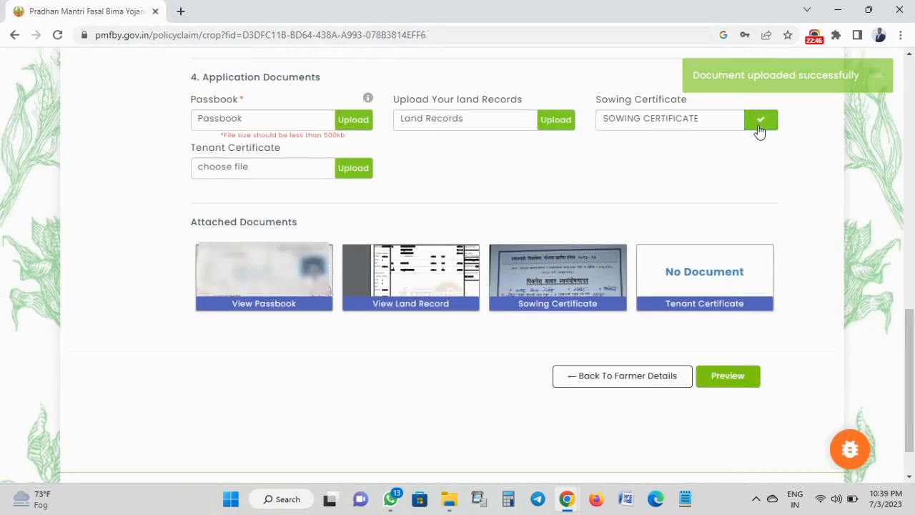
left_click(555, 122)
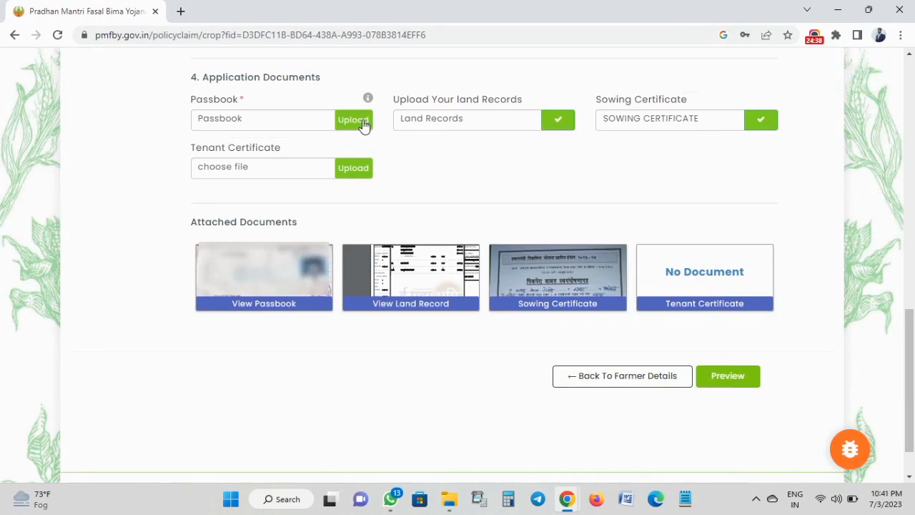
left_click(362, 122)
left_click(330, 286)
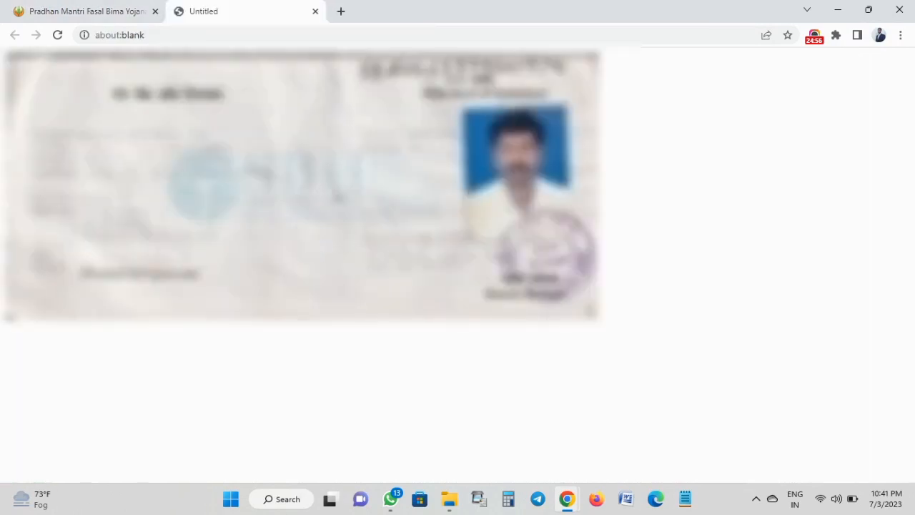
left_click(314, 11)
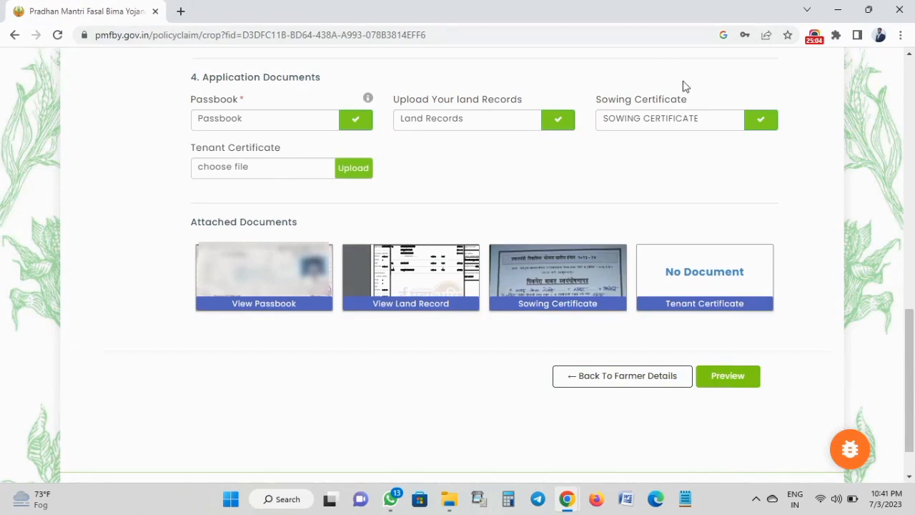
Preview the application and scroll through its bank, farmer, crop and document details to SUBMIT.
left_click(719, 384)
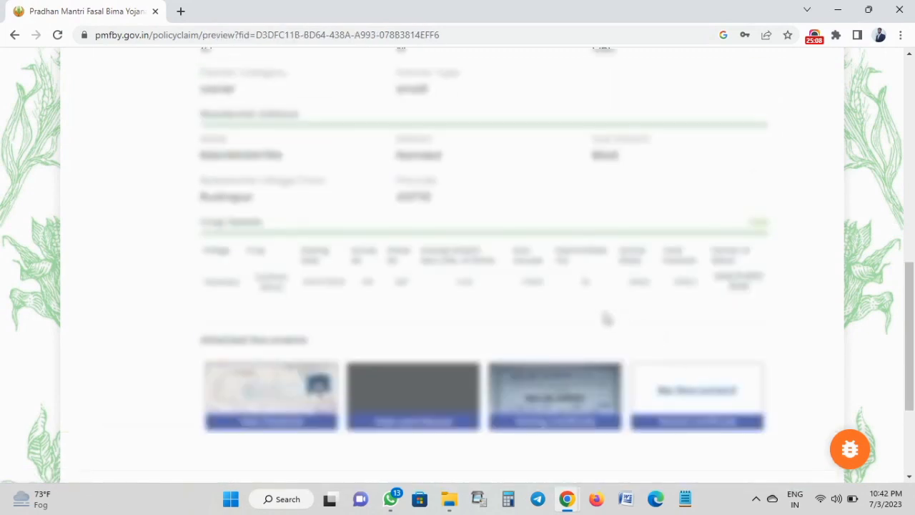
scroll(605, 316, "up", 2)
scroll(486, 264, "up", 2)
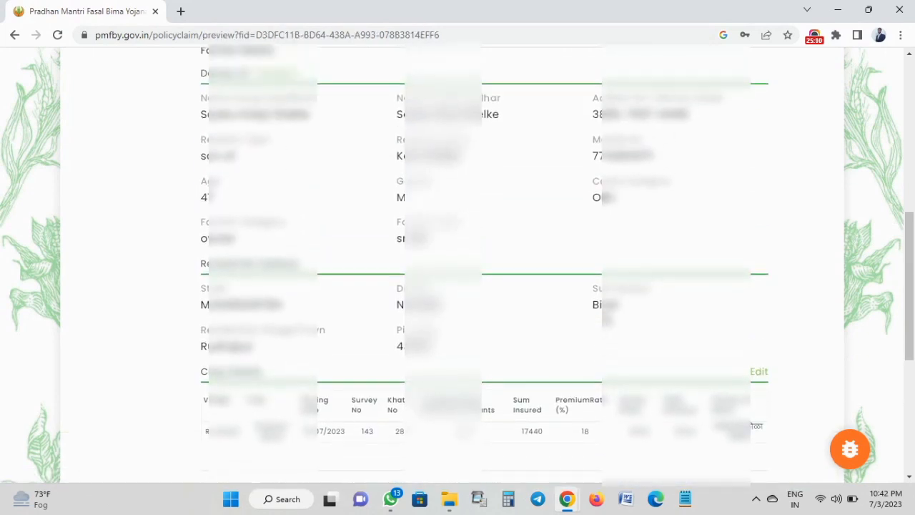
scroll(604, 323, "up", 3)
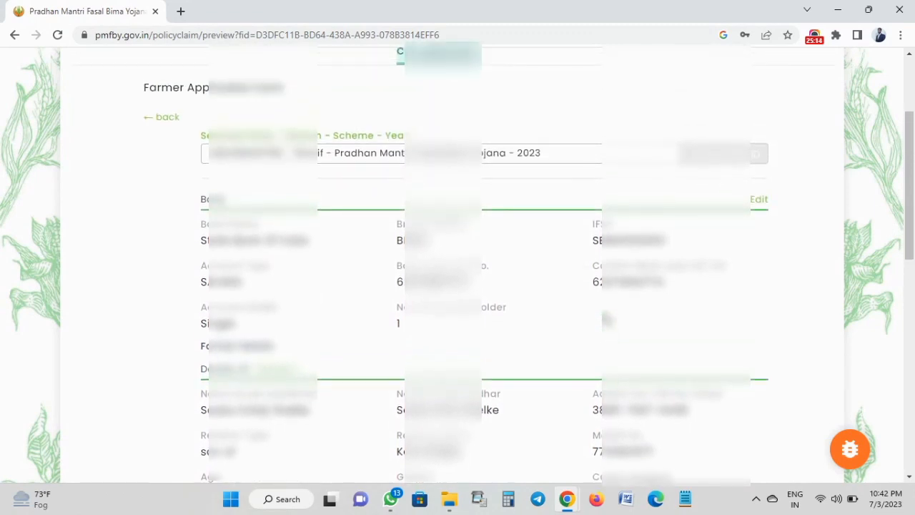
scroll(605, 319, "down", 2)
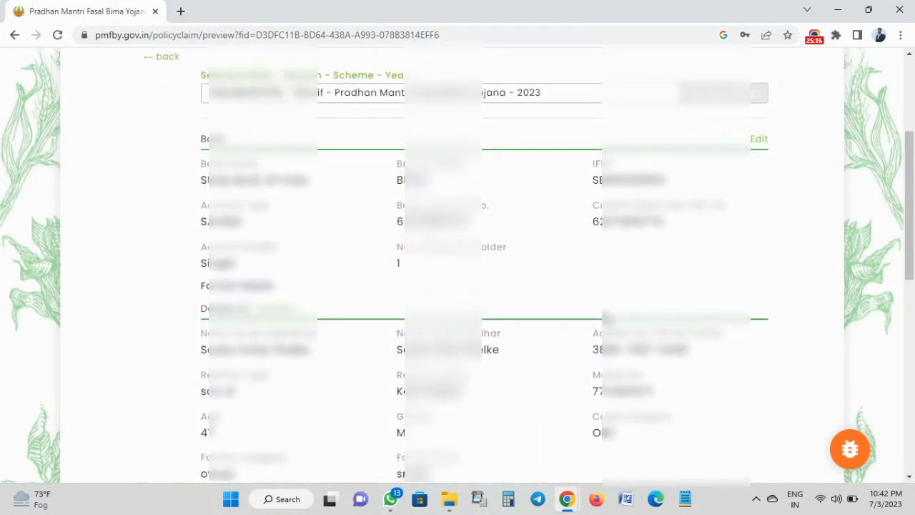
scroll(605, 319, "up", 1)
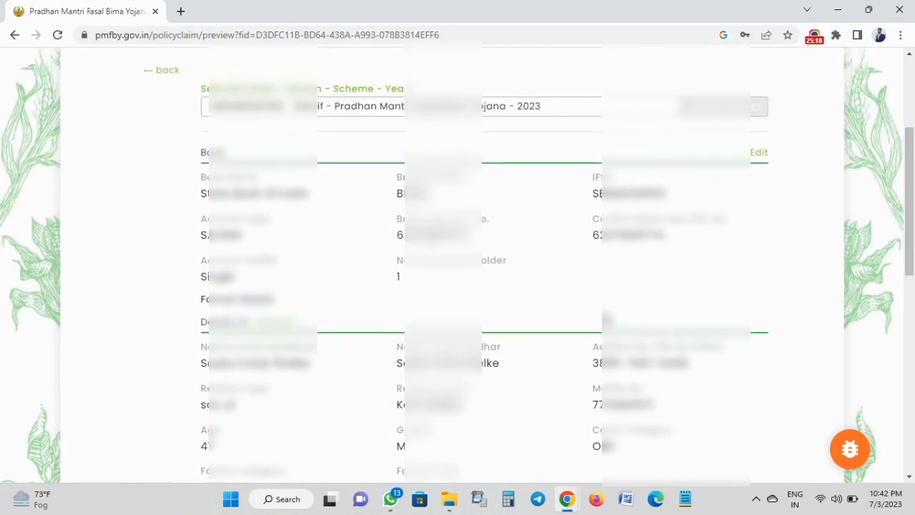
scroll(605, 318, "down", 2)
scroll(605, 319, "down", 3)
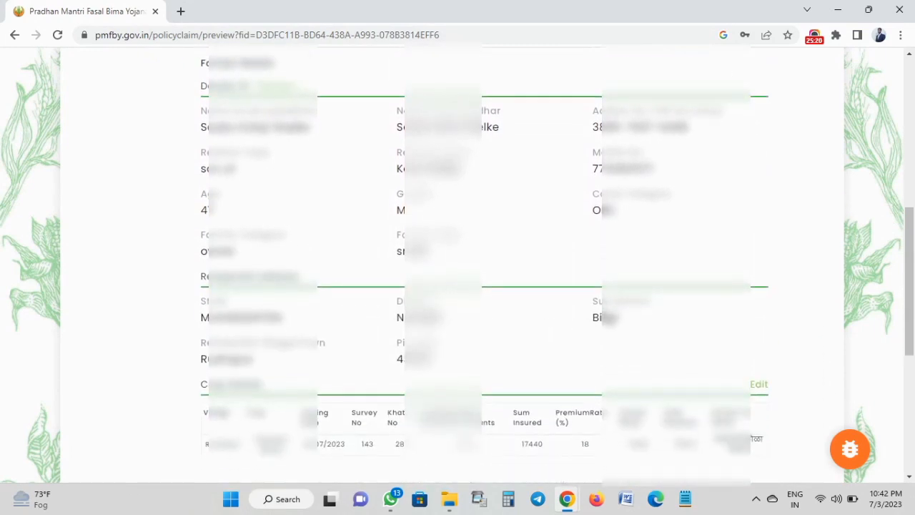
scroll(604, 319, "down", 4)
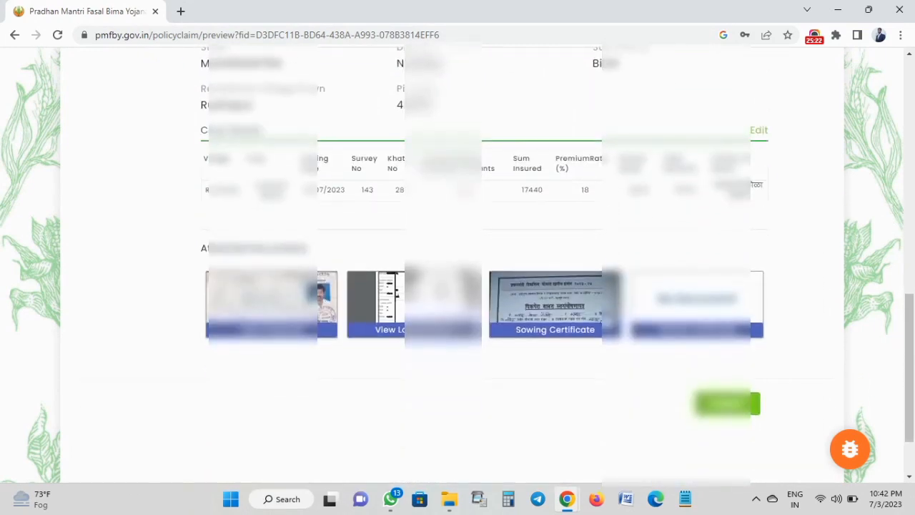
scroll(605, 319, "down", 2)
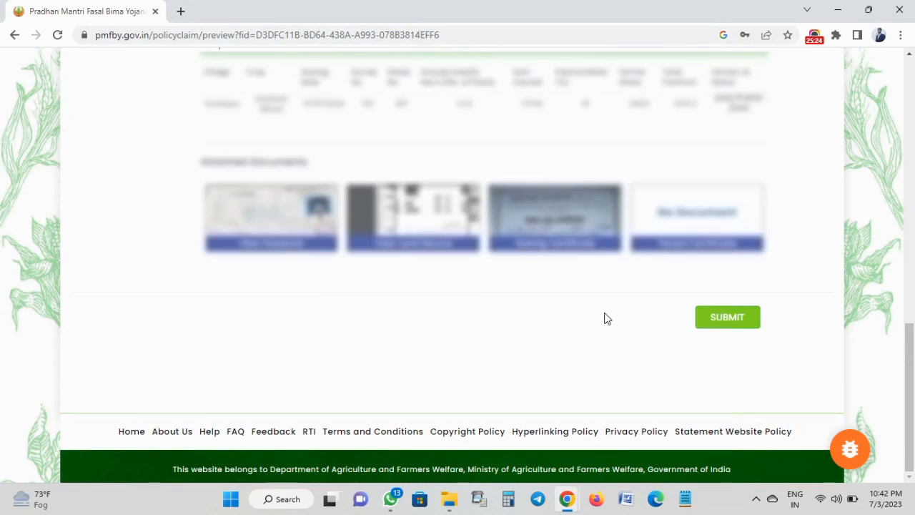
Submit the application and review the Insured Area So Far summary: Soybean (Bhat), area 0.32, branch BILOLI.
left_click(730, 320)
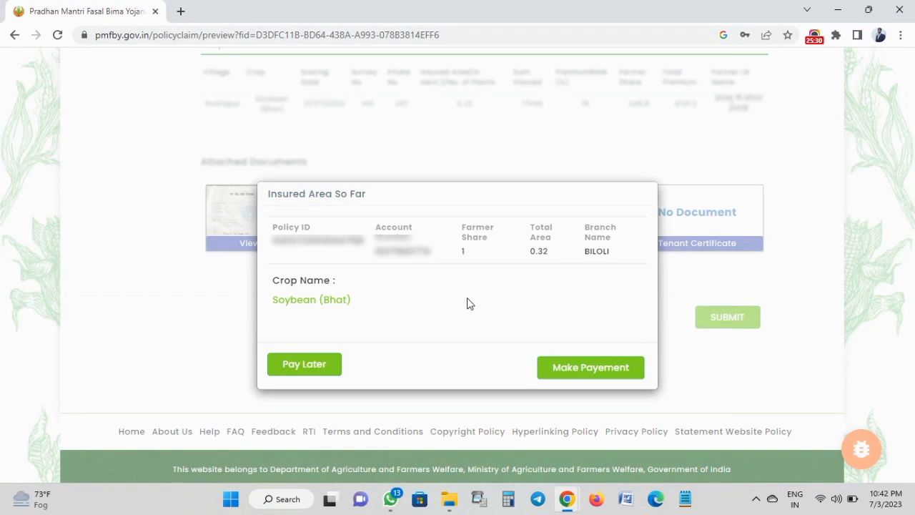
triple_click(472, 231)
left_click(464, 251)
double_click(395, 250)
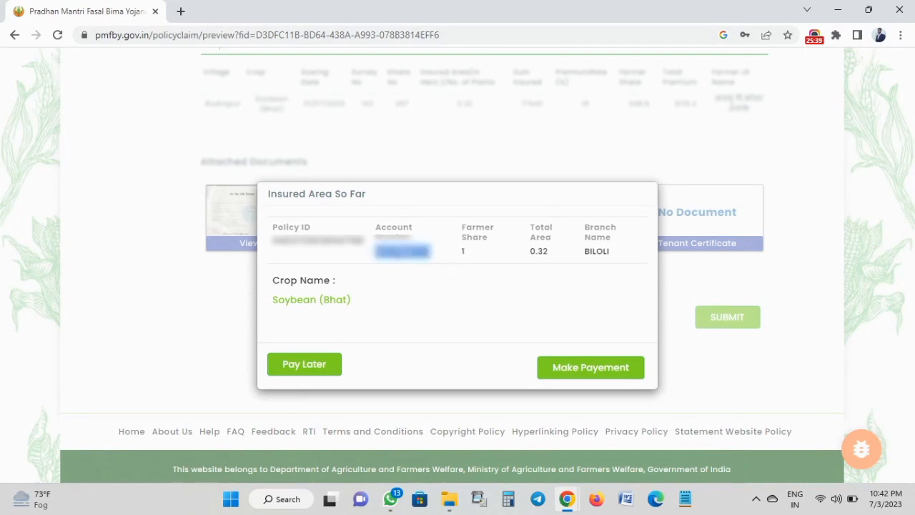
left_click(399, 268)
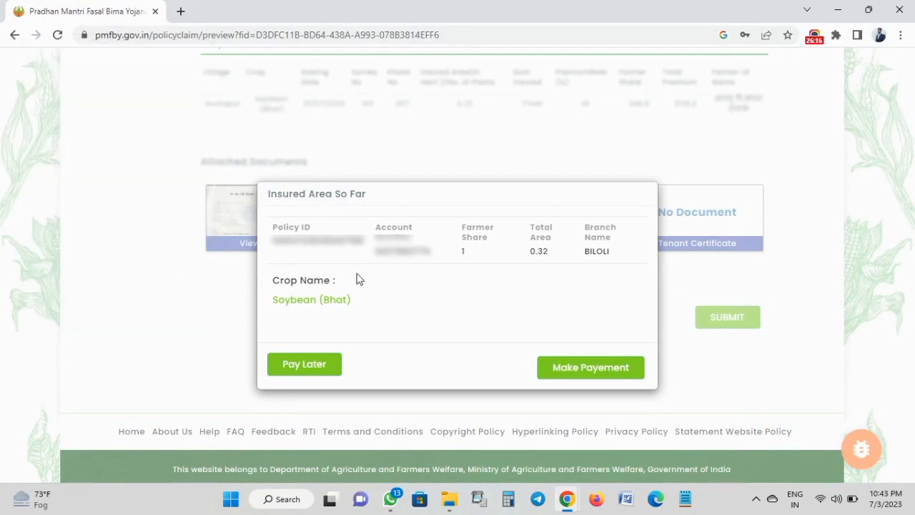
Proceed to CSC Wallet payment and validate the wallet account password.
left_click(585, 369)
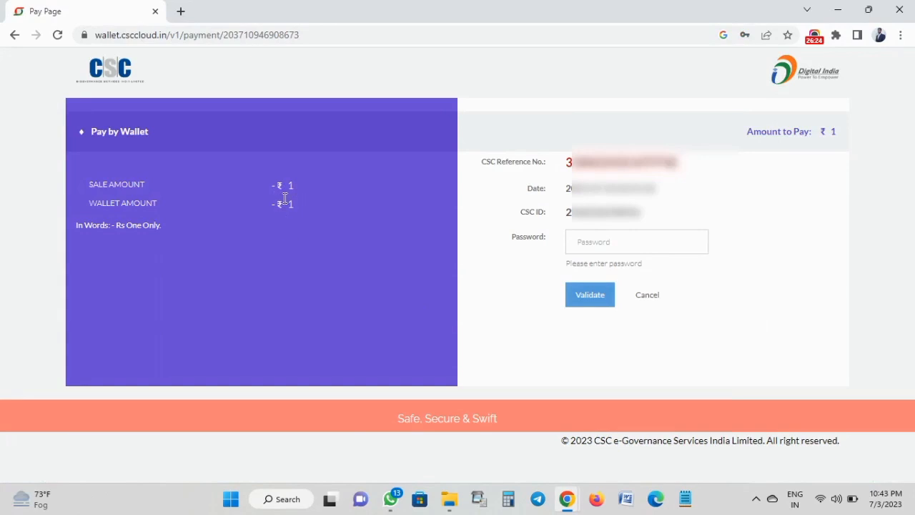
left_click(596, 243)
left_click(668, 287)
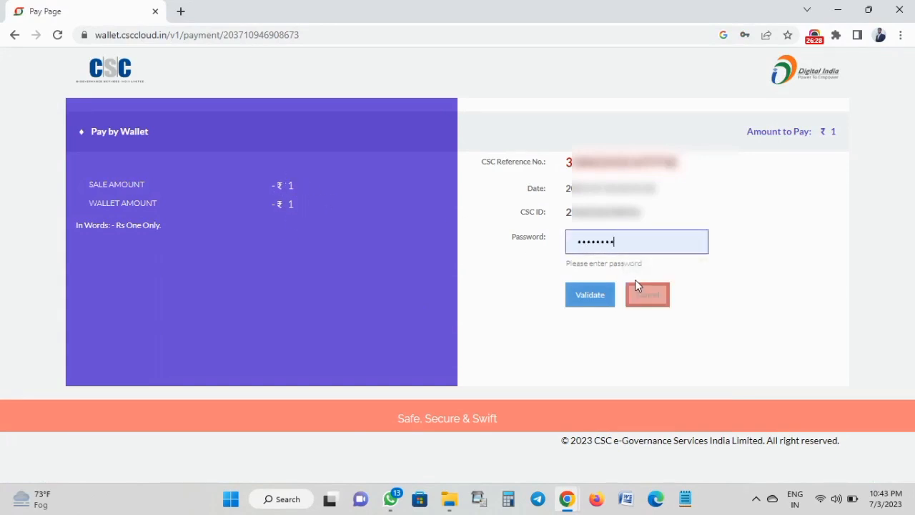
left_click(590, 296)
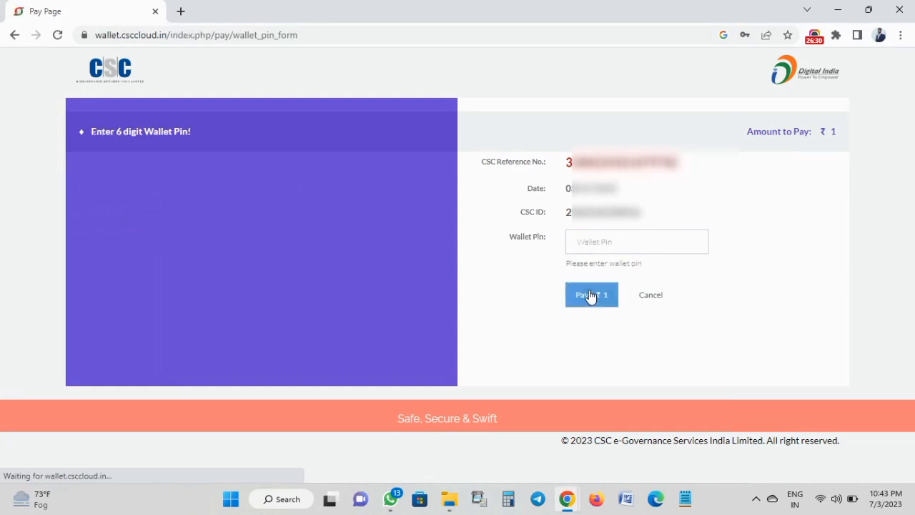
Enter the 6-digit wallet PIN and pay the ₹1 premium.
left_click(596, 245)
type("••")
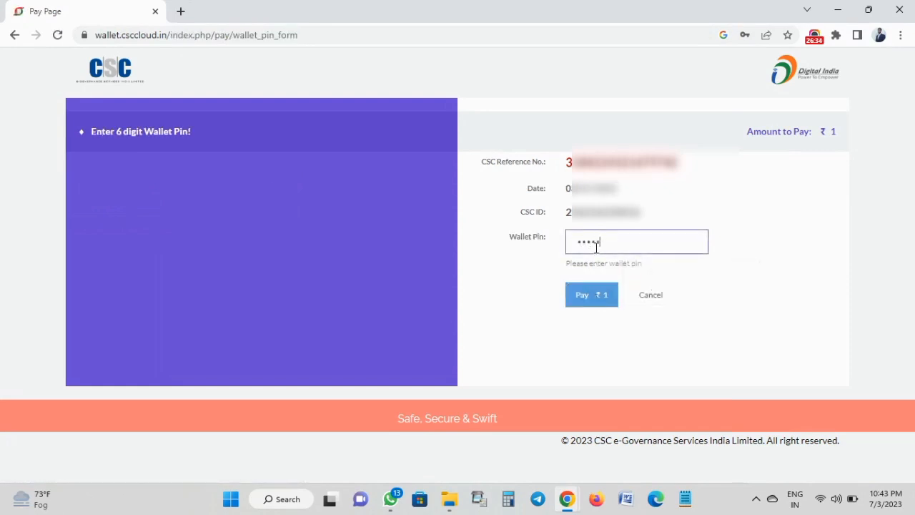
type("••••")
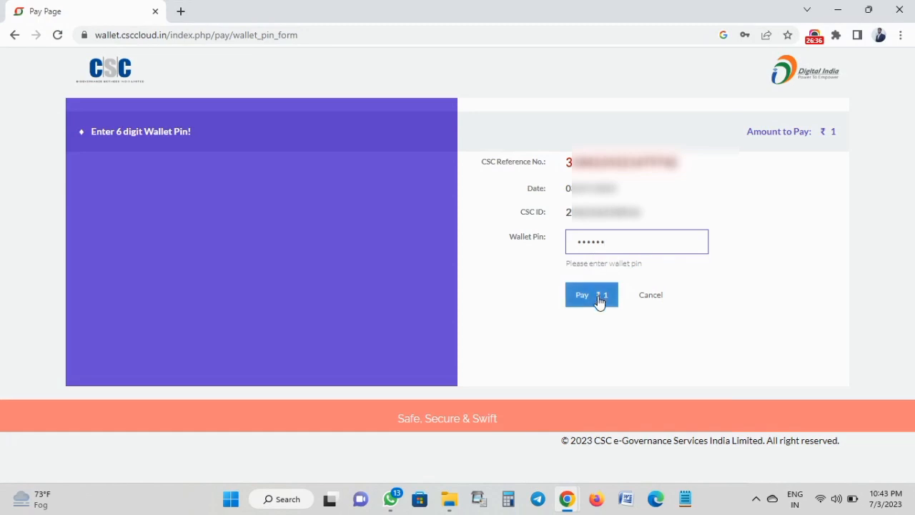
left_click(599, 300)
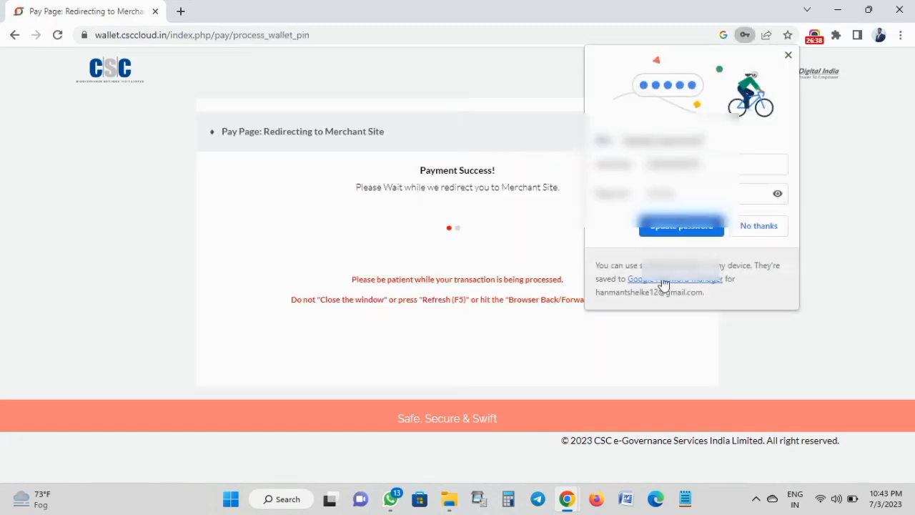
left_click(758, 226)
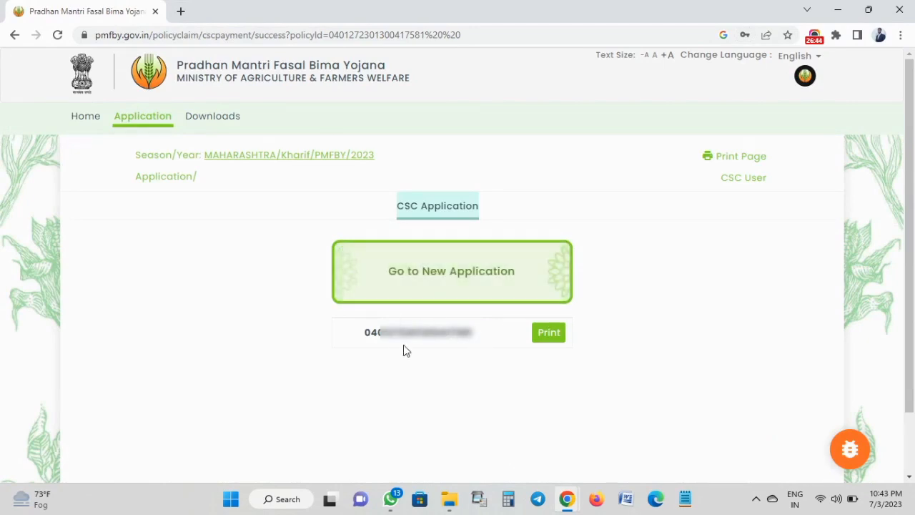
Open the printable receipt for the new policy number from the success page.
double_click(421, 333)
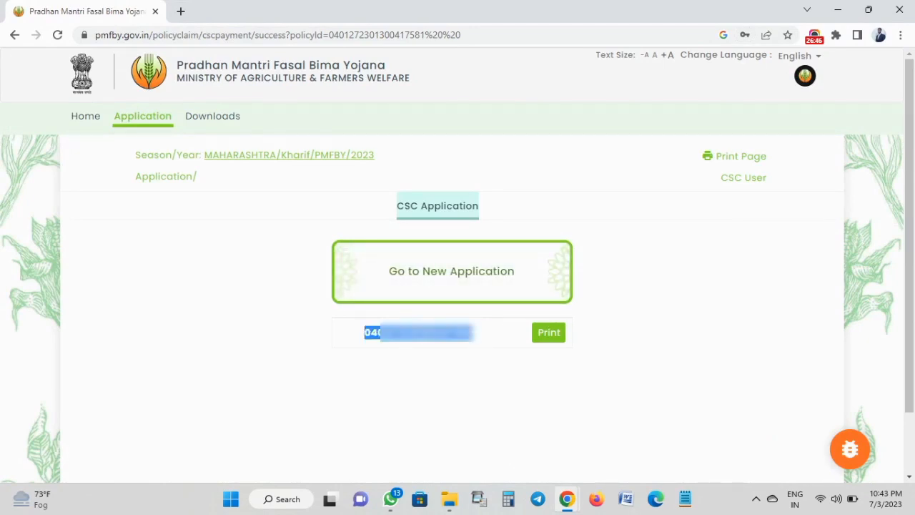
left_click(458, 333)
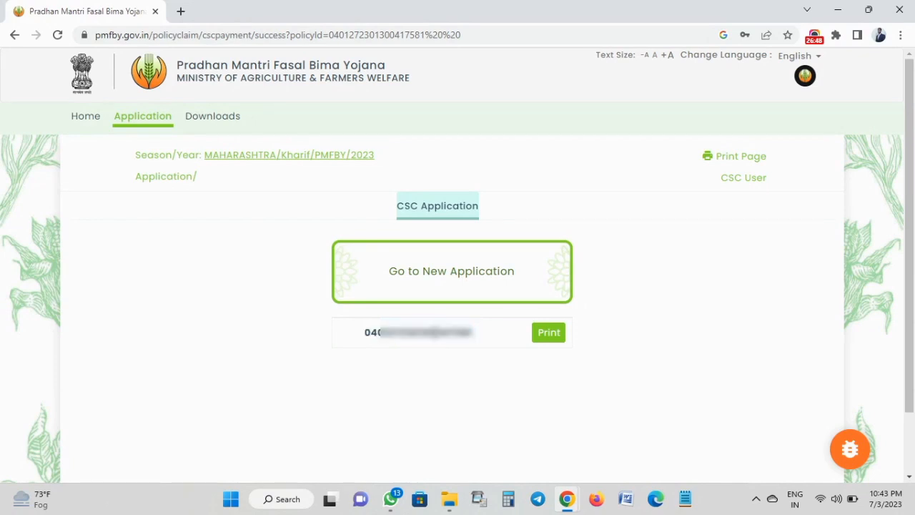
left_click(549, 334)
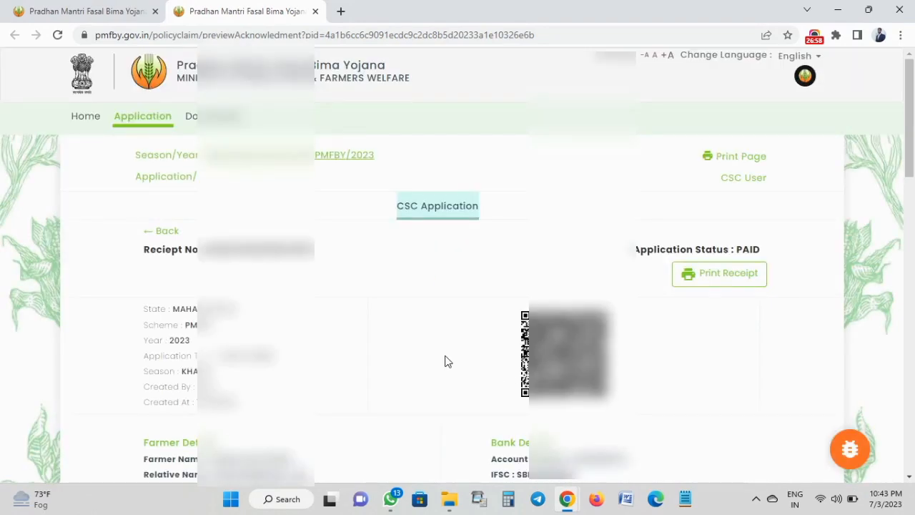
scroll(445, 361, "down", 2)
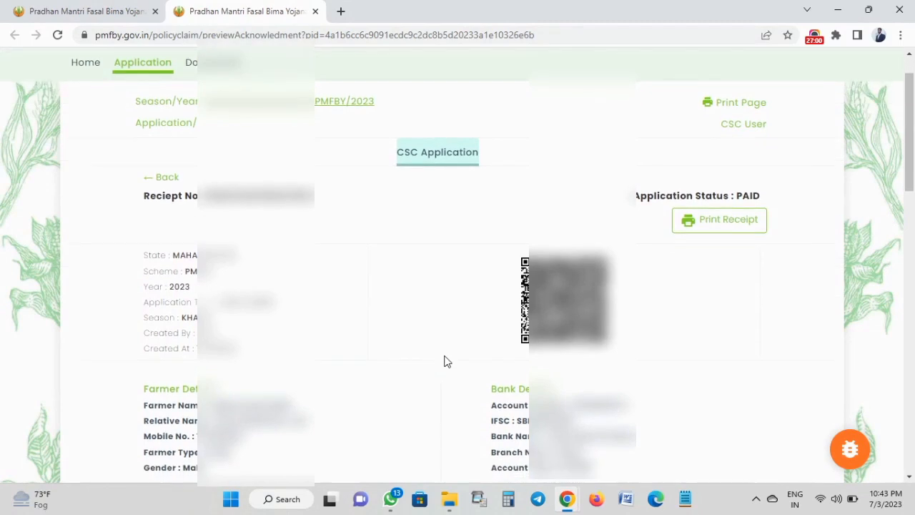
scroll(445, 361, "down", 1)
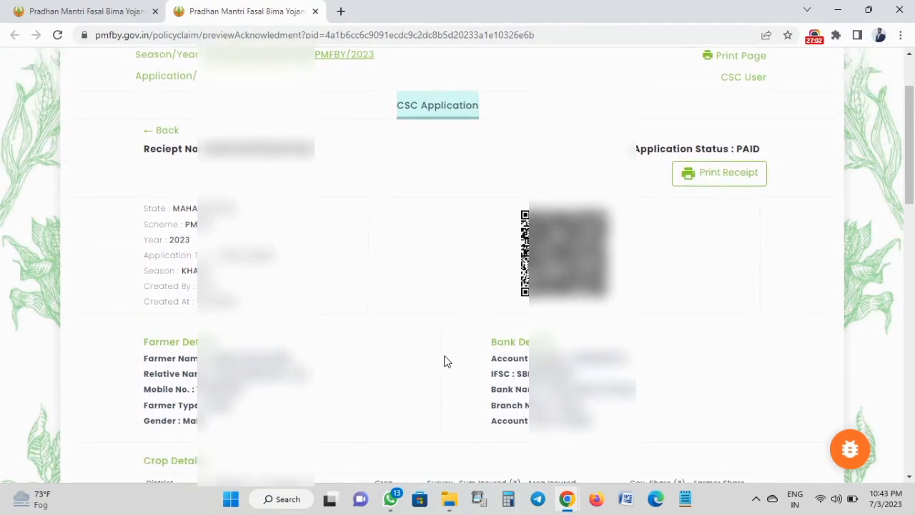
scroll(445, 362, "down", 3)
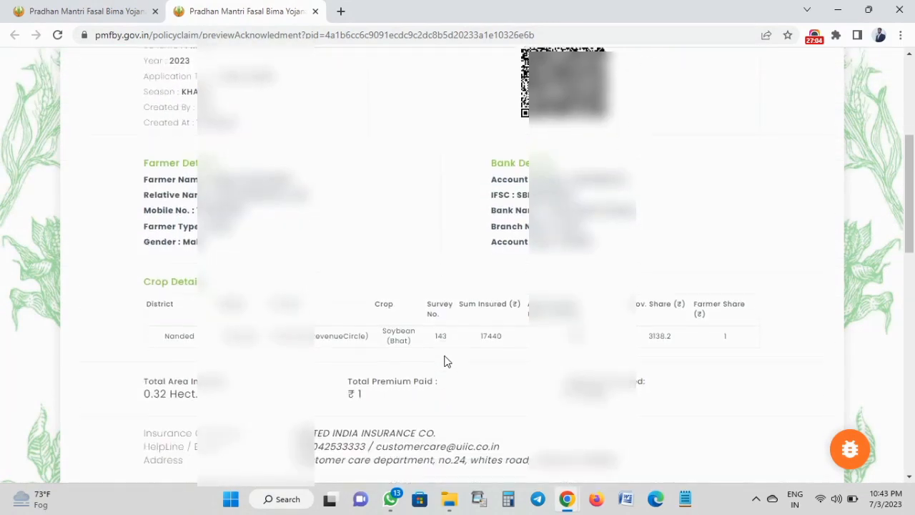
scroll(444, 361, "down", 2)
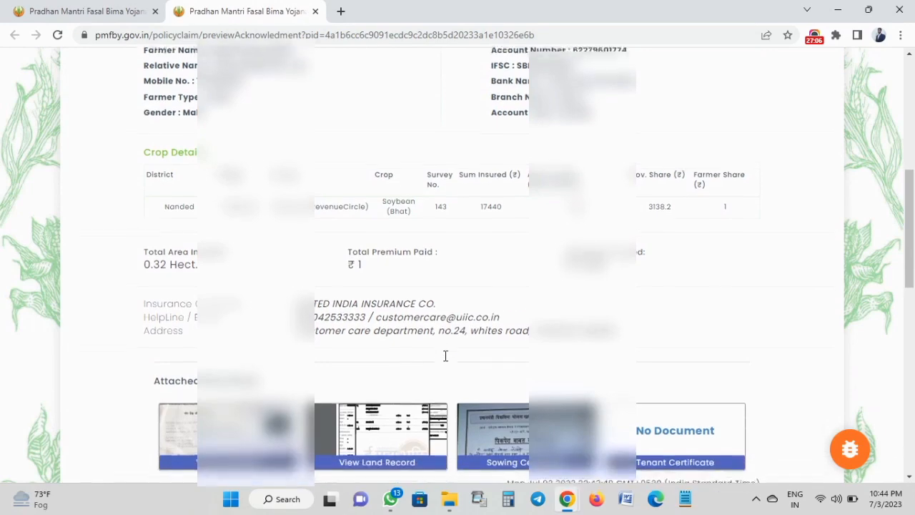
scroll(444, 355, "down", 1)
scroll(444, 361, "down", 8)
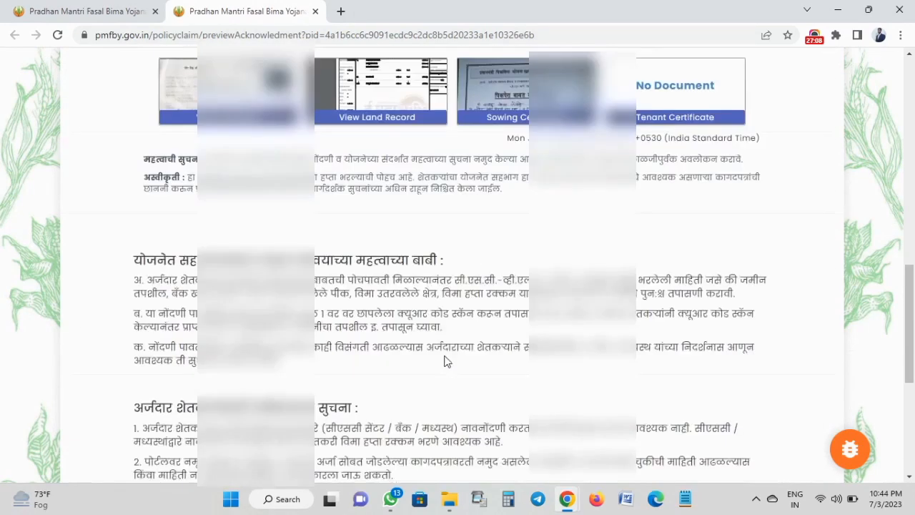
scroll(445, 356, "up", 15)
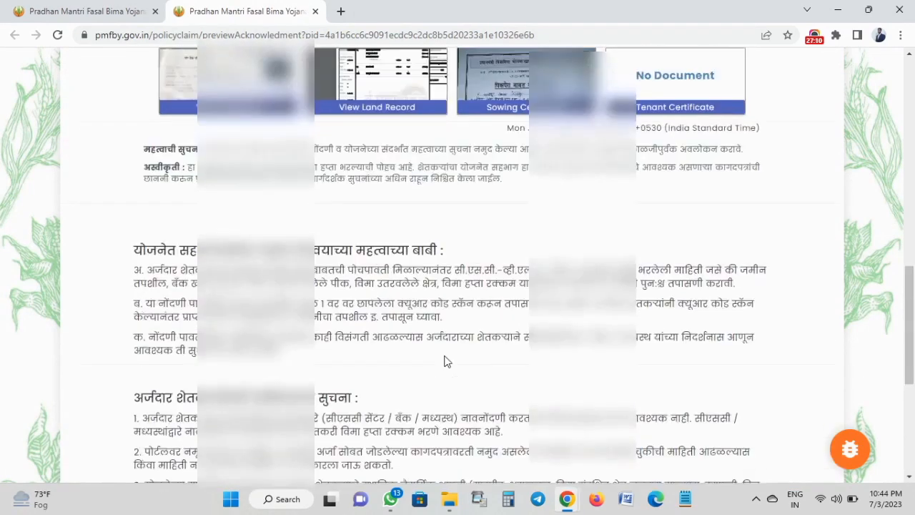
scroll(444, 361, "down", 3)
scroll(444, 361, "down", 2)
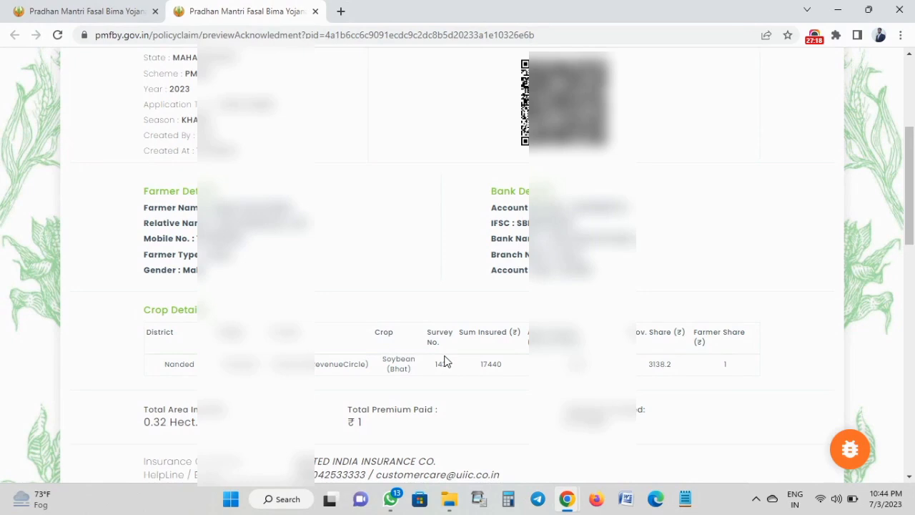
scroll(444, 361, "up", 3)
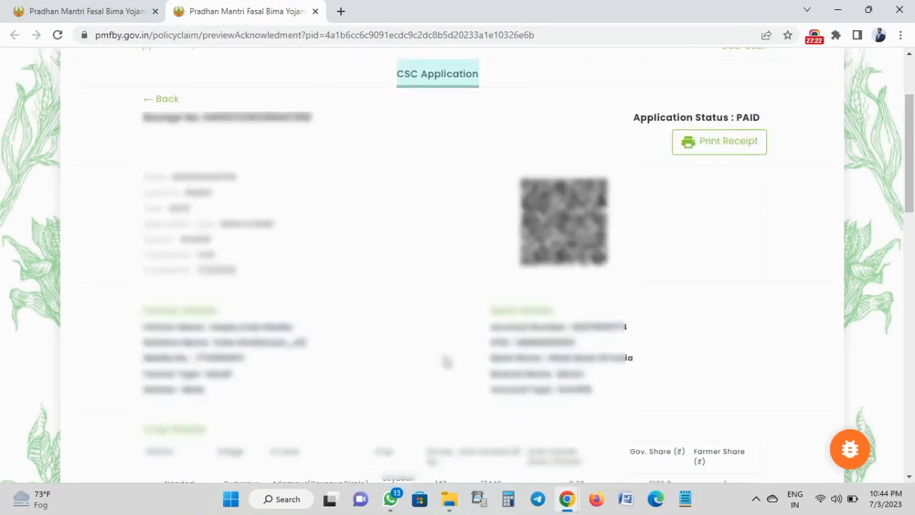
scroll(446, 362, "up", 1)
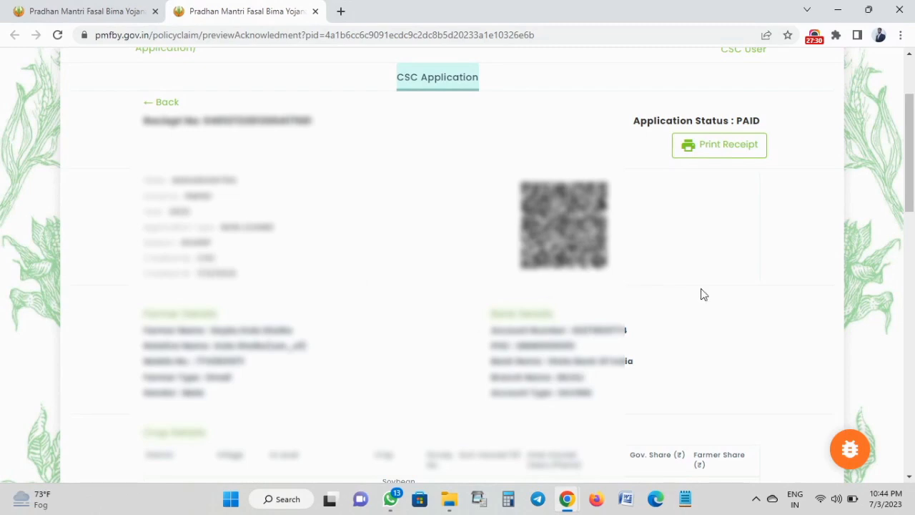
Open printing for the paid receipt with destination set to Save as PDF.
left_click(704, 146)
left_click(706, 155)
left_click(707, 156)
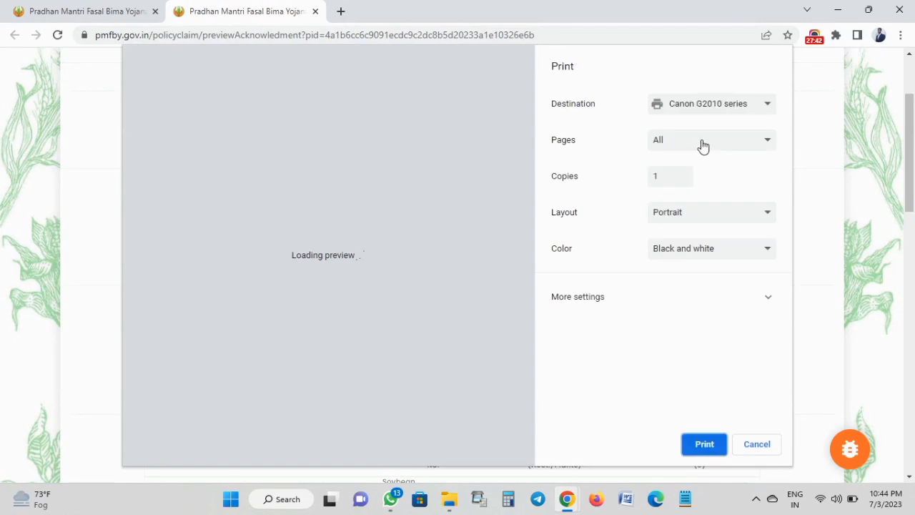
left_click(694, 109)
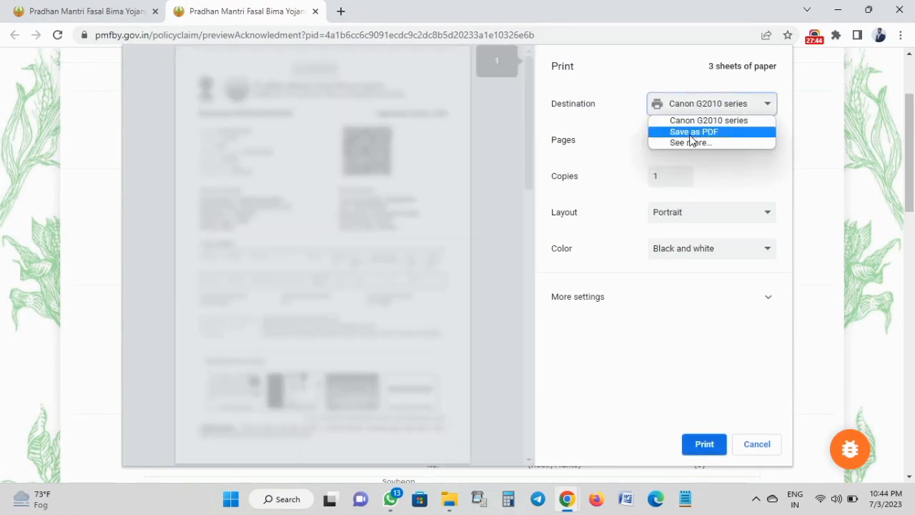
left_click(692, 133)
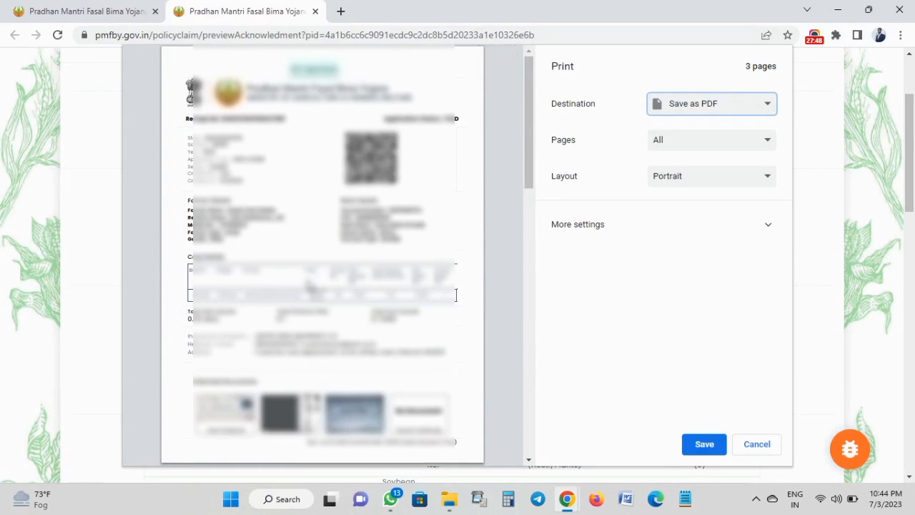
Limit pages to custom range 1 and save the PDF in the pik vima folder.
left_click(570, 228)
left_click(577, 227)
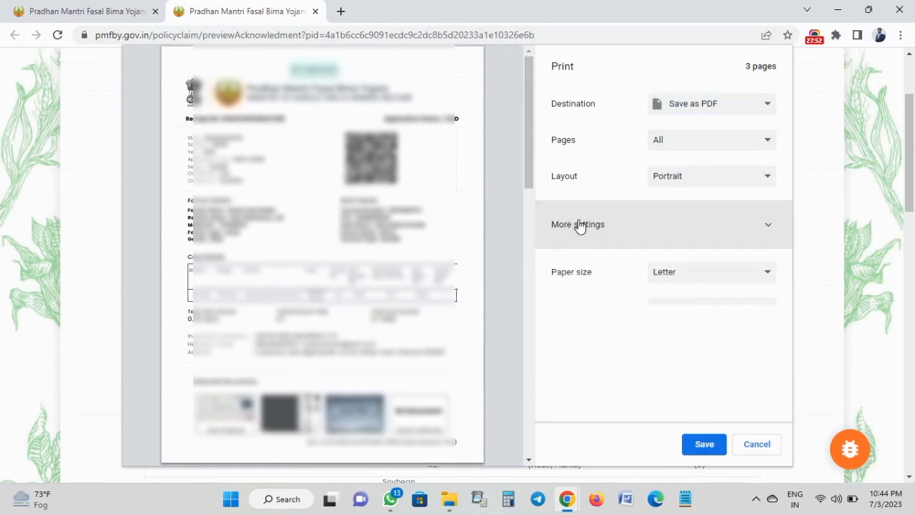
left_click(658, 138)
left_click(664, 193)
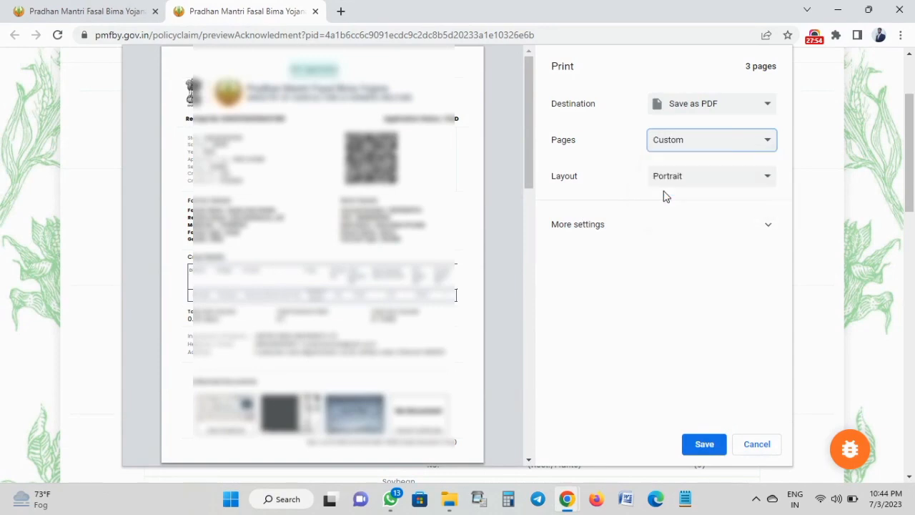
type("1")
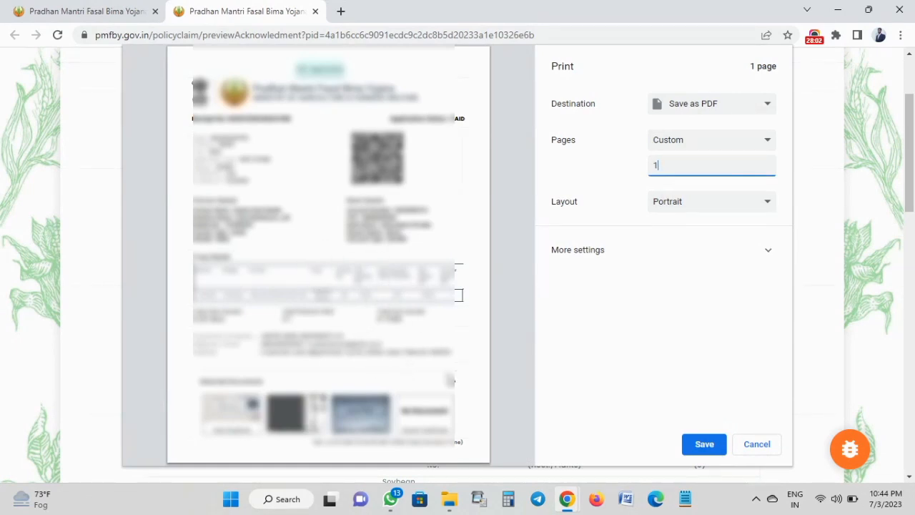
left_click(704, 444)
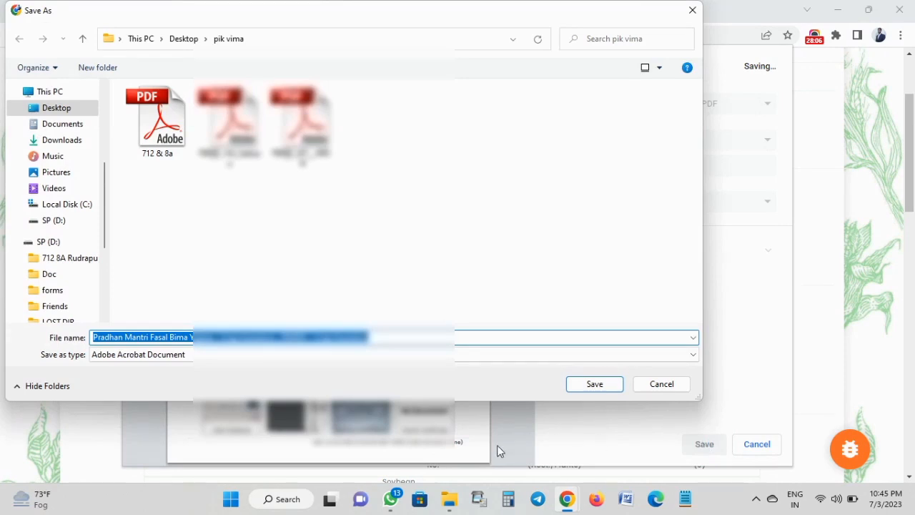
left_click(613, 388)
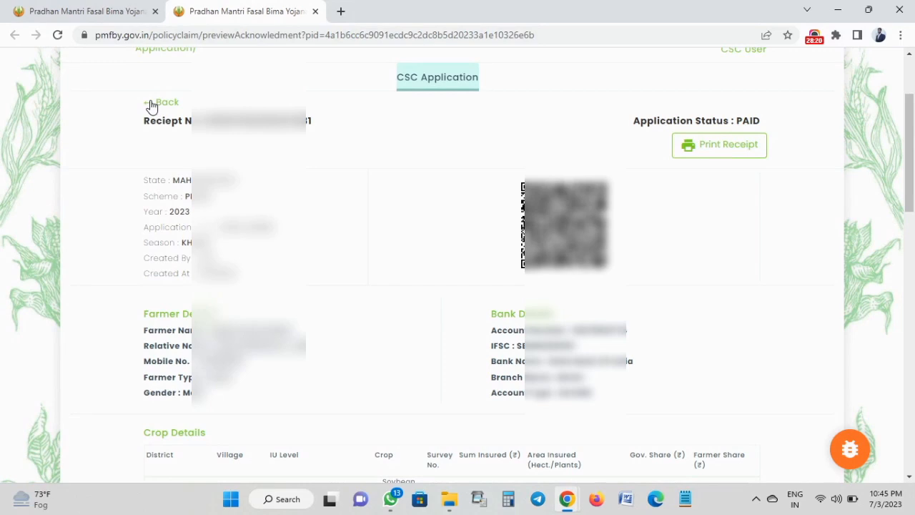
Close the receipt tab and open Paid Applications from the application menu.
left_click(315, 12)
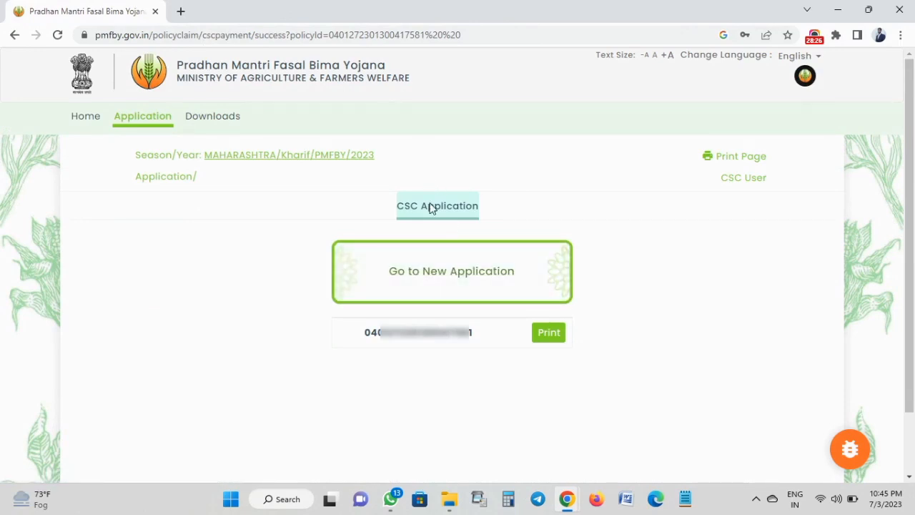
left_click(439, 298)
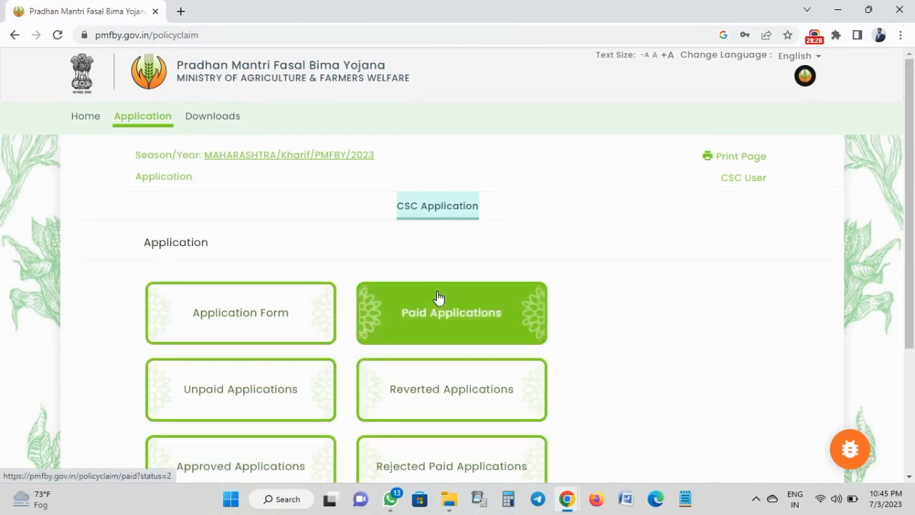
scroll(343, 259, "down", 2)
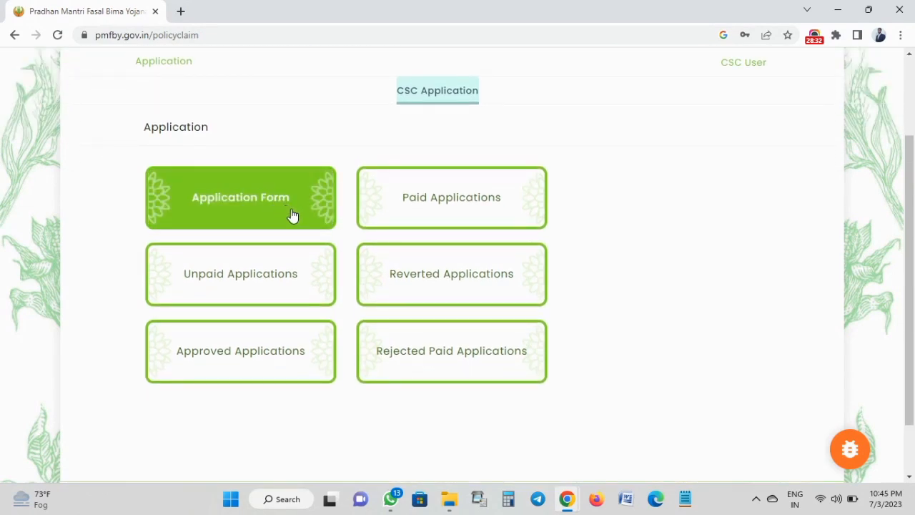
left_click(418, 218)
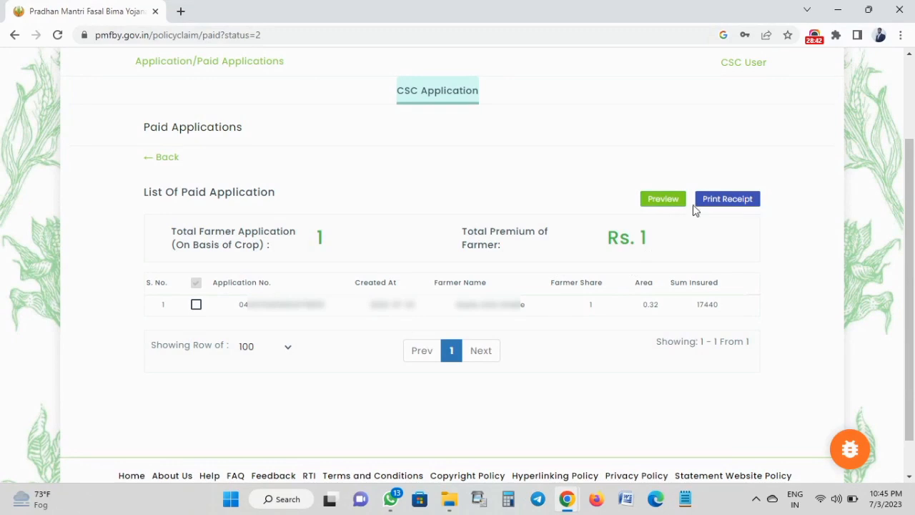
Tick and untick the paid application, then go back to the CSC Application menu.
left_click(196, 306)
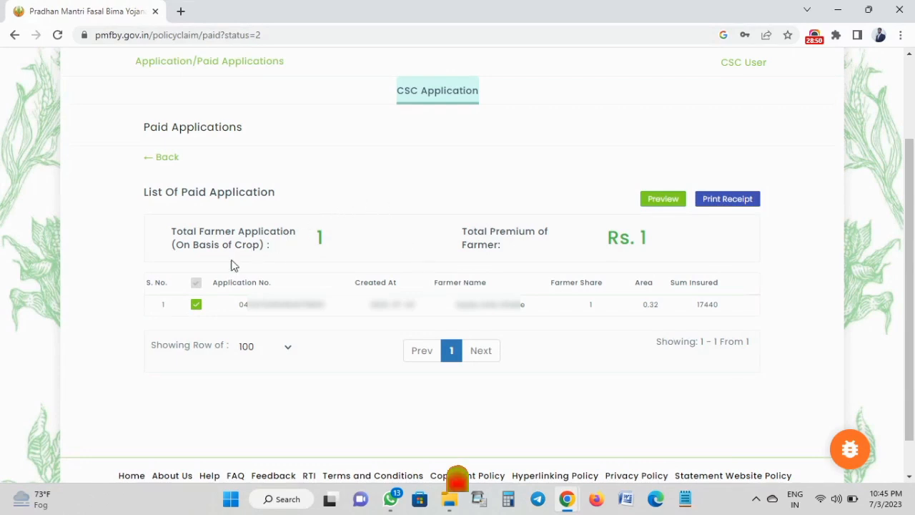
left_click(196, 305)
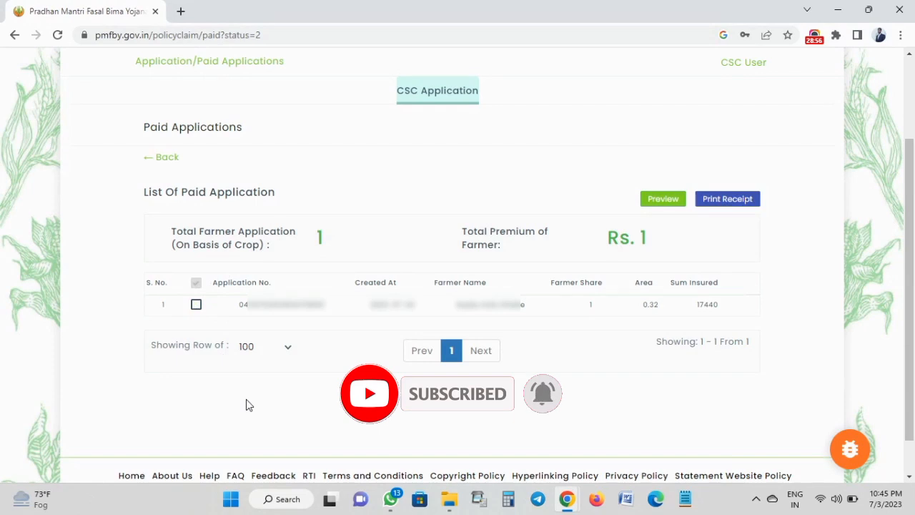
left_click(165, 161)
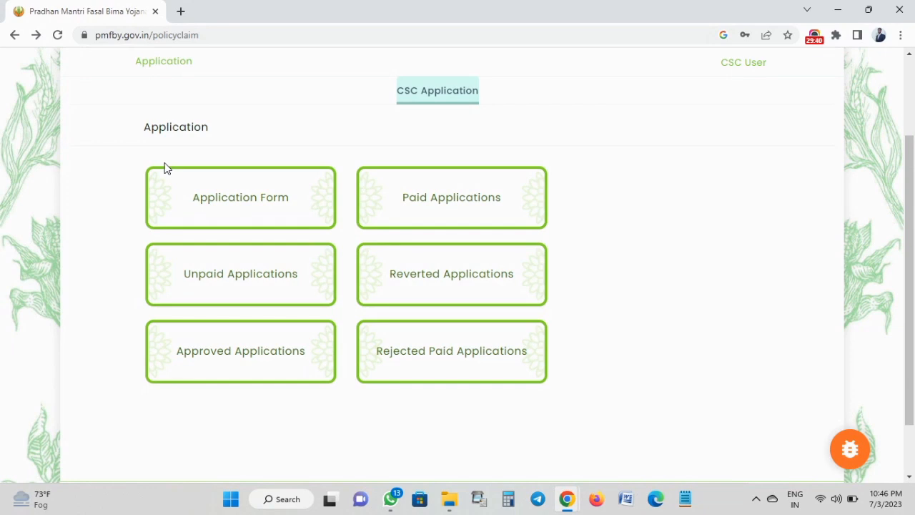
scroll(164, 168, "up", 2)
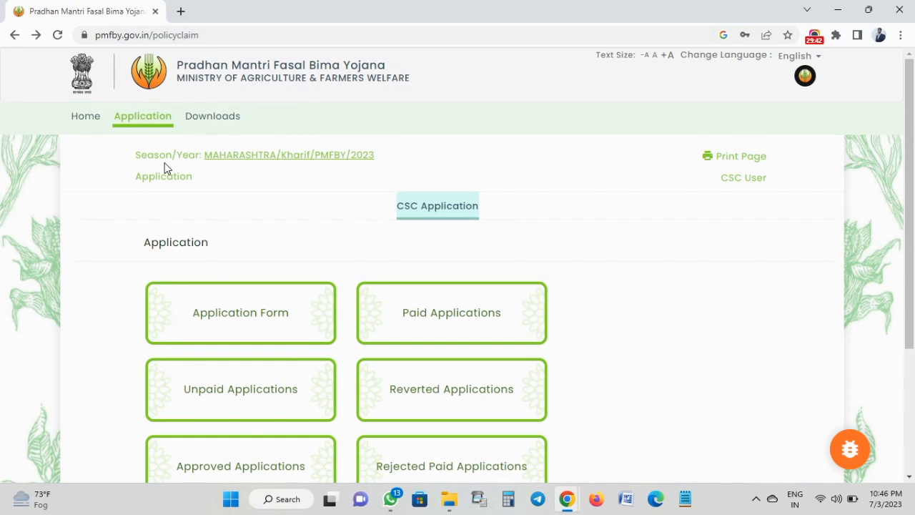